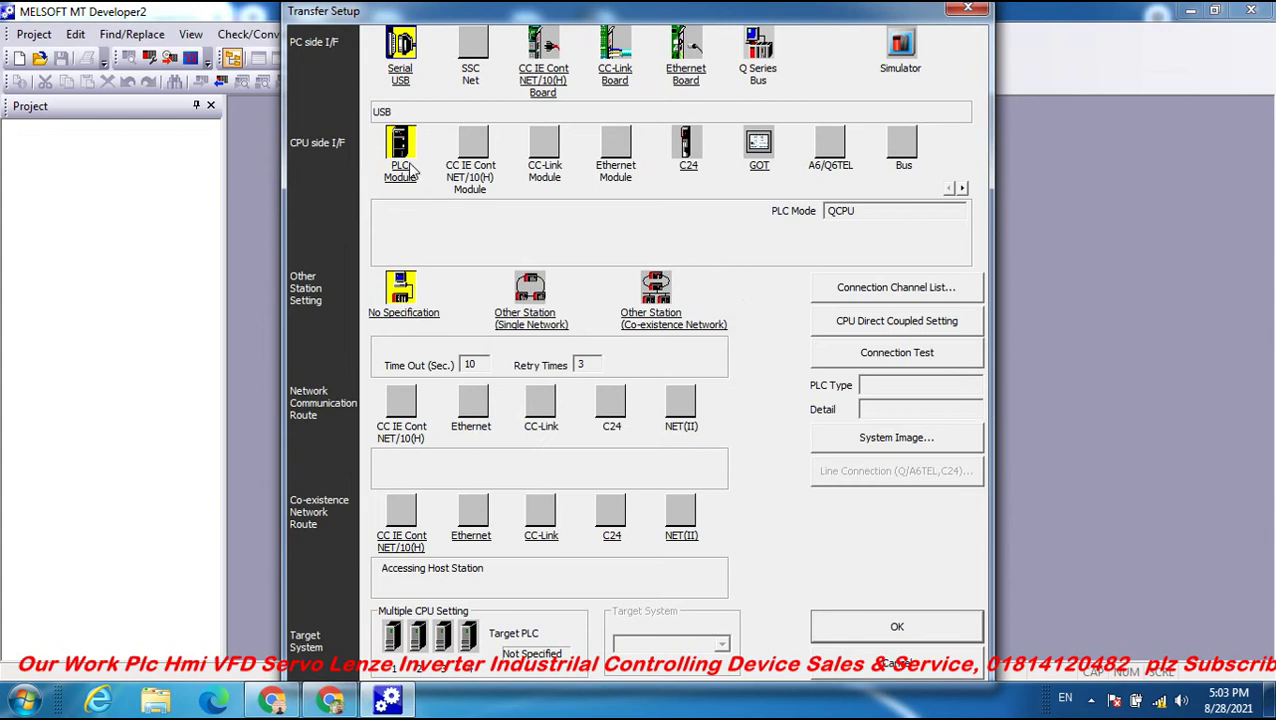
# Confirm QCPU as the PLC mode of the PLC module and accept the Serial Port PLC Module Connection route.
pyautogui.doubleClick(401, 160)
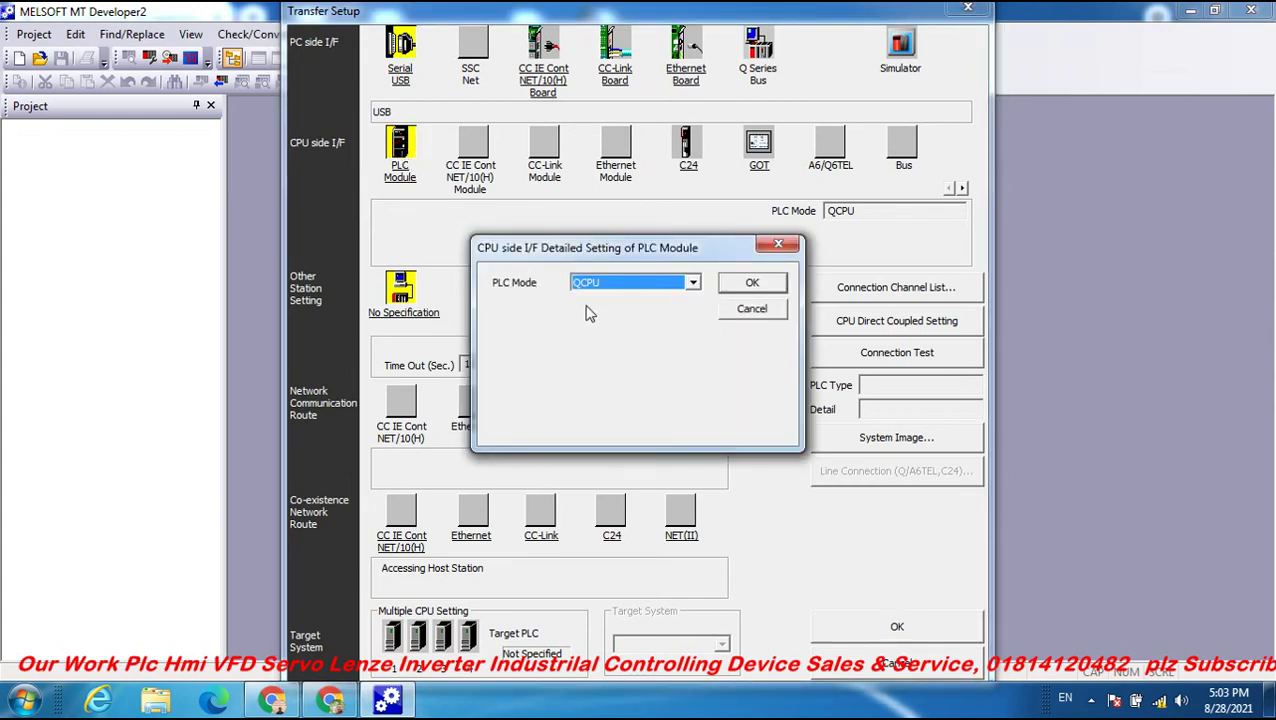
pyautogui.click(691, 284)
pyautogui.click(688, 284)
pyautogui.click(752, 285)
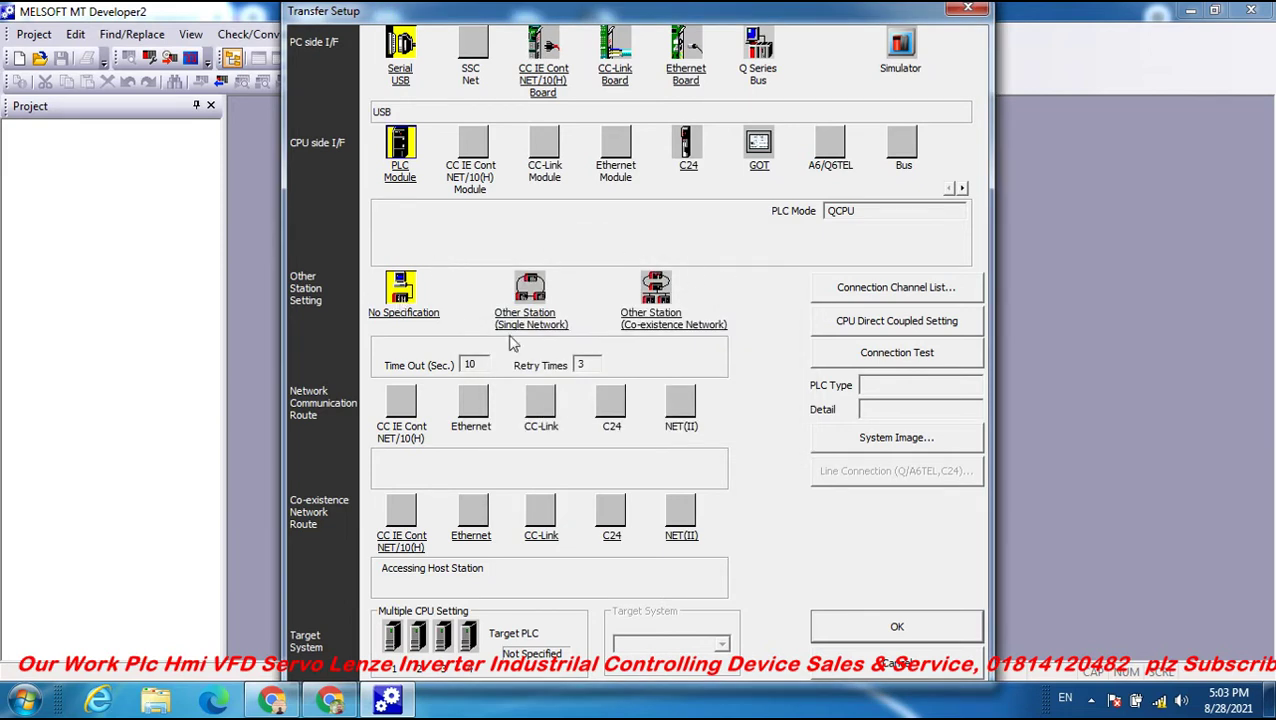
pyautogui.click(896, 288)
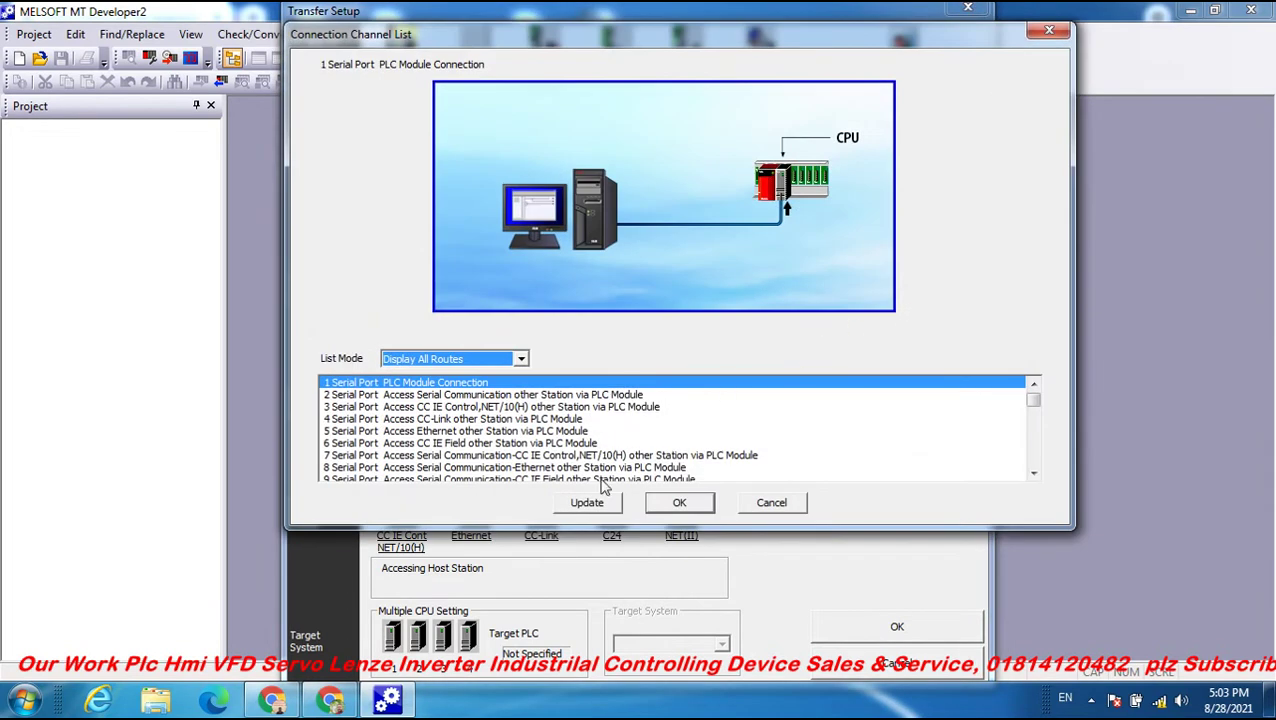
pyautogui.click(681, 502)
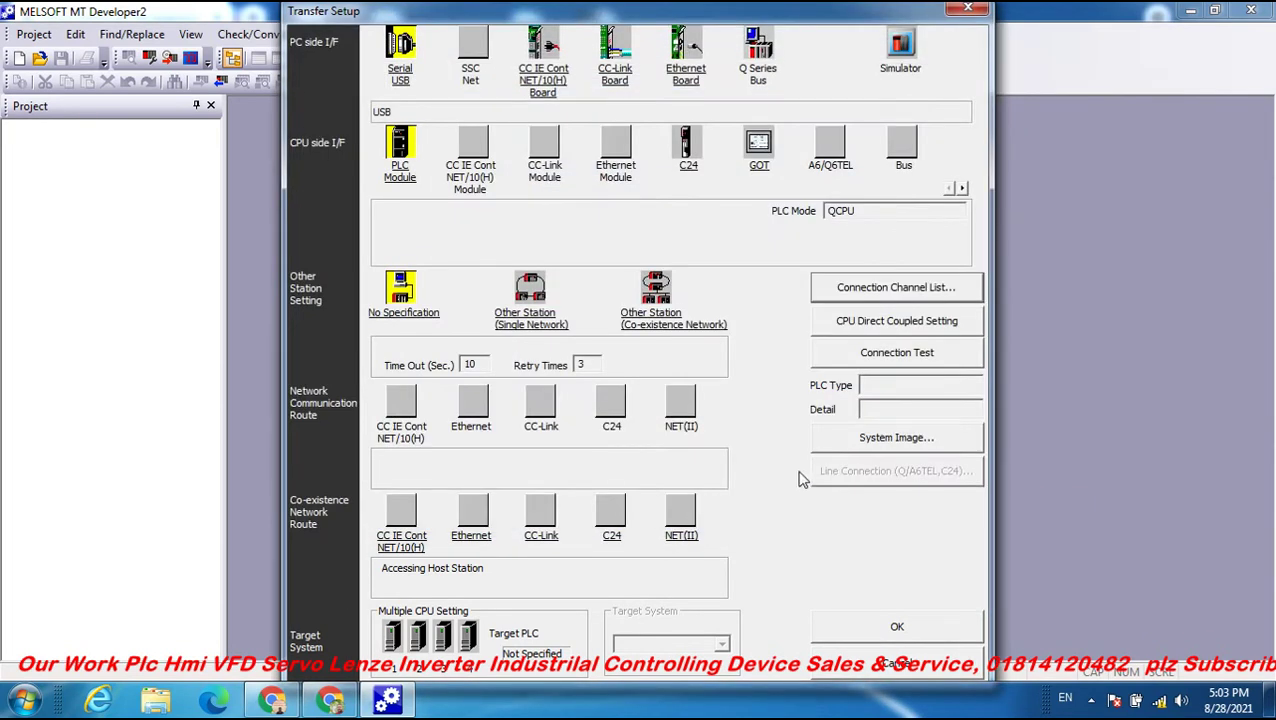
# Run a connection test to the CPU over USB and accept the transfer setup.
pyautogui.click(886, 356)
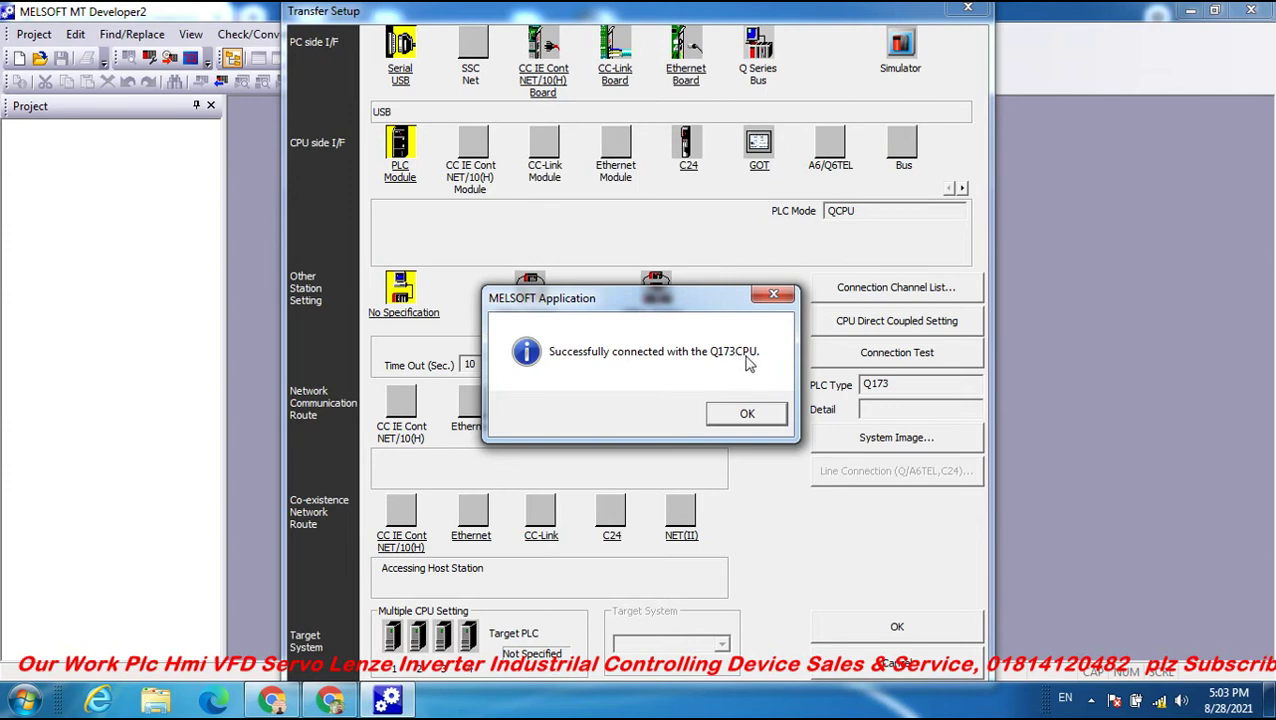
pyautogui.click(746, 412)
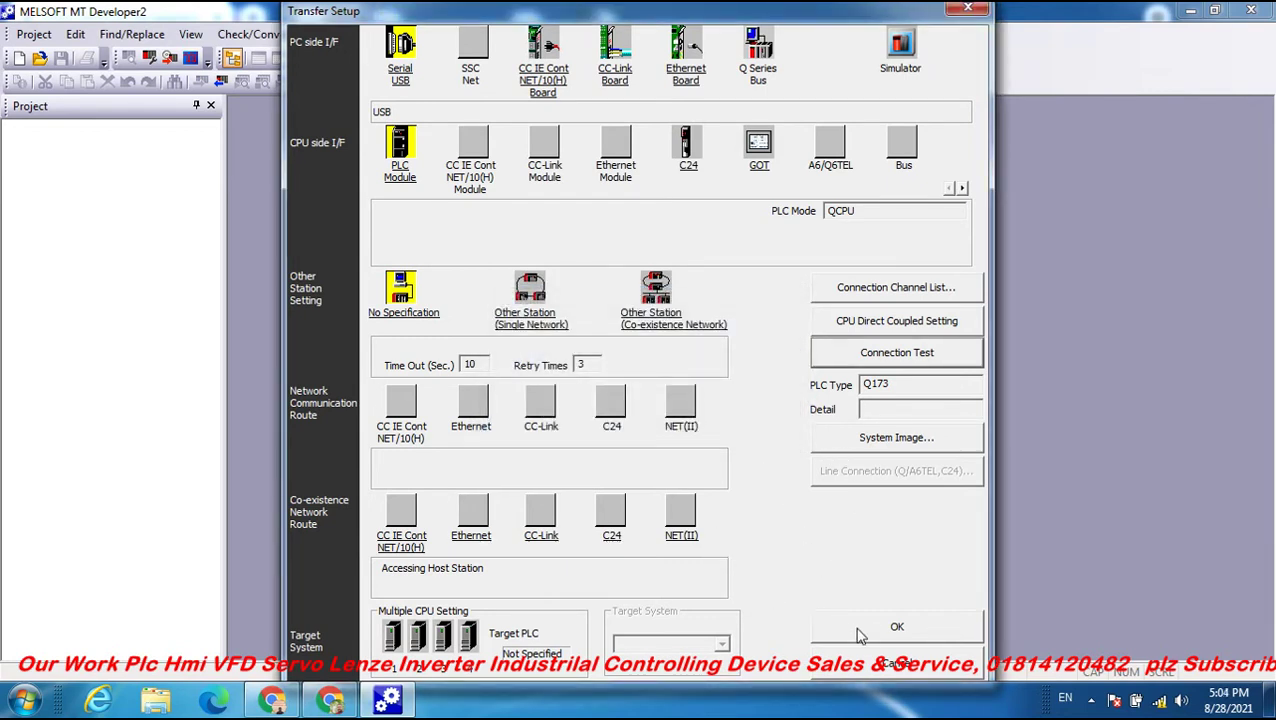
pyautogui.click(895, 630)
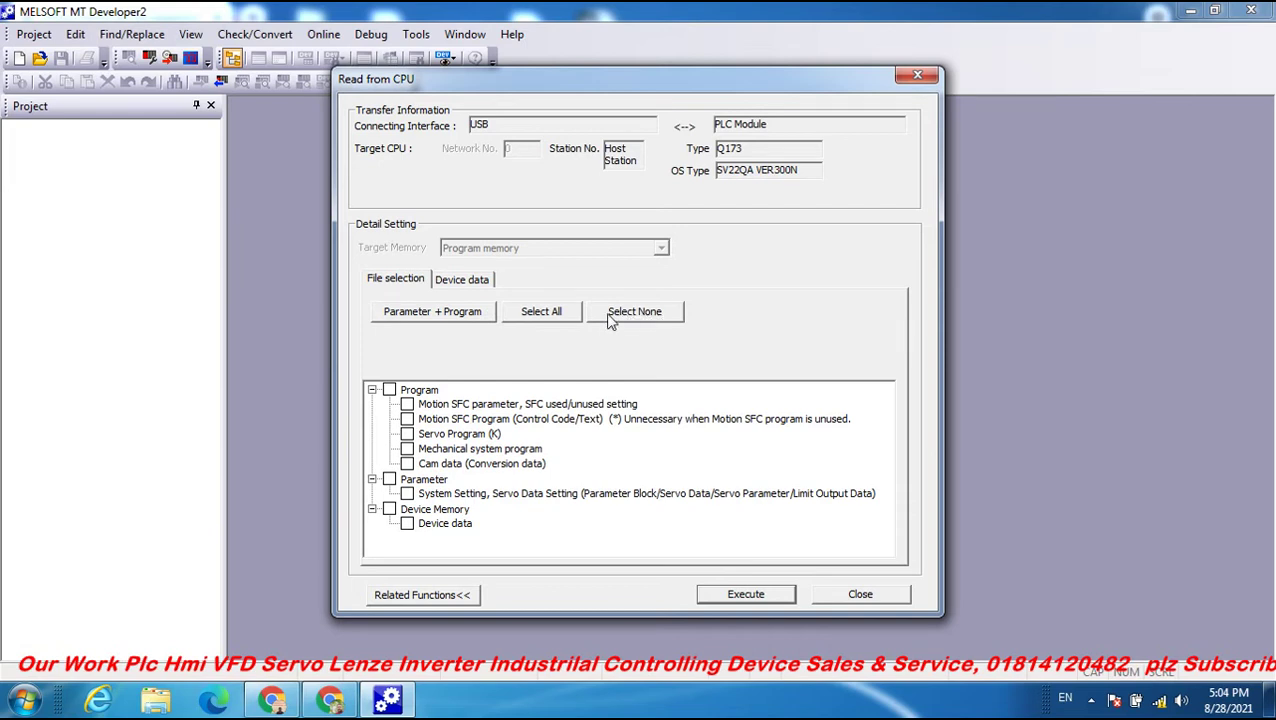
# Read all program, parameter and device memory data from the CPU, agreeing to continue at each query, and close the Read from CPU dialog.
pyautogui.click(556, 316)
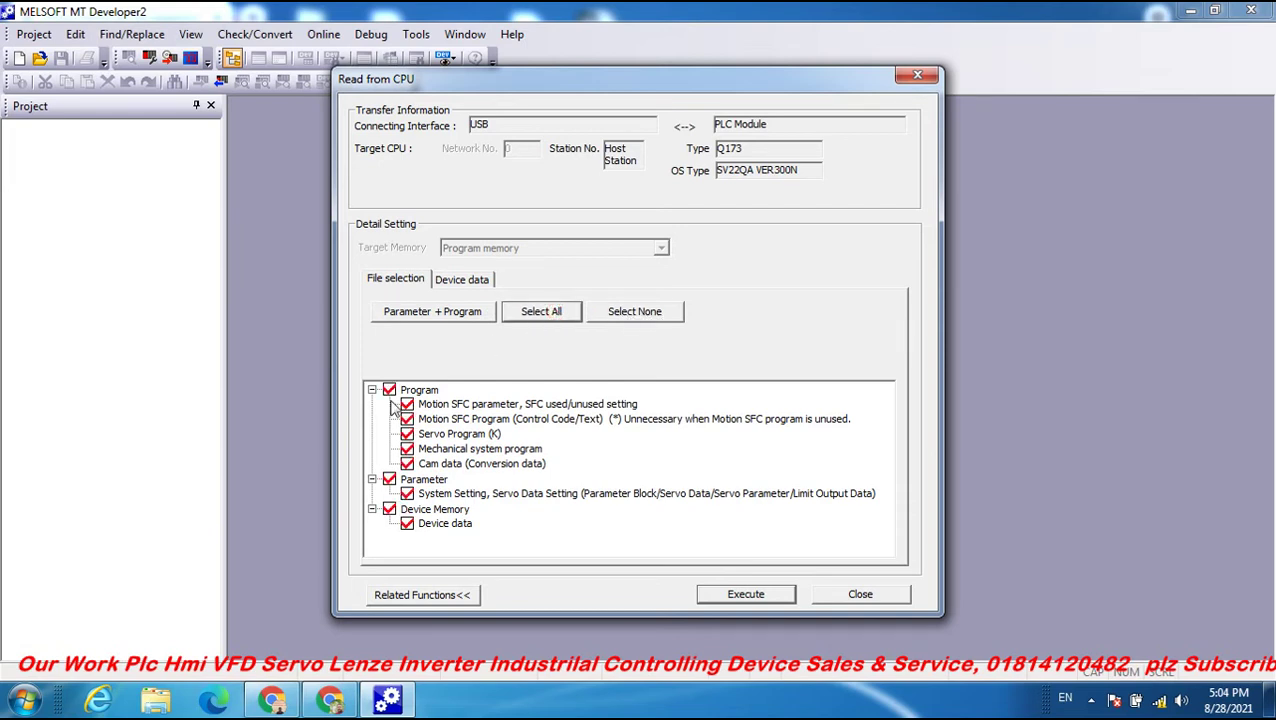
pyautogui.click(728, 595)
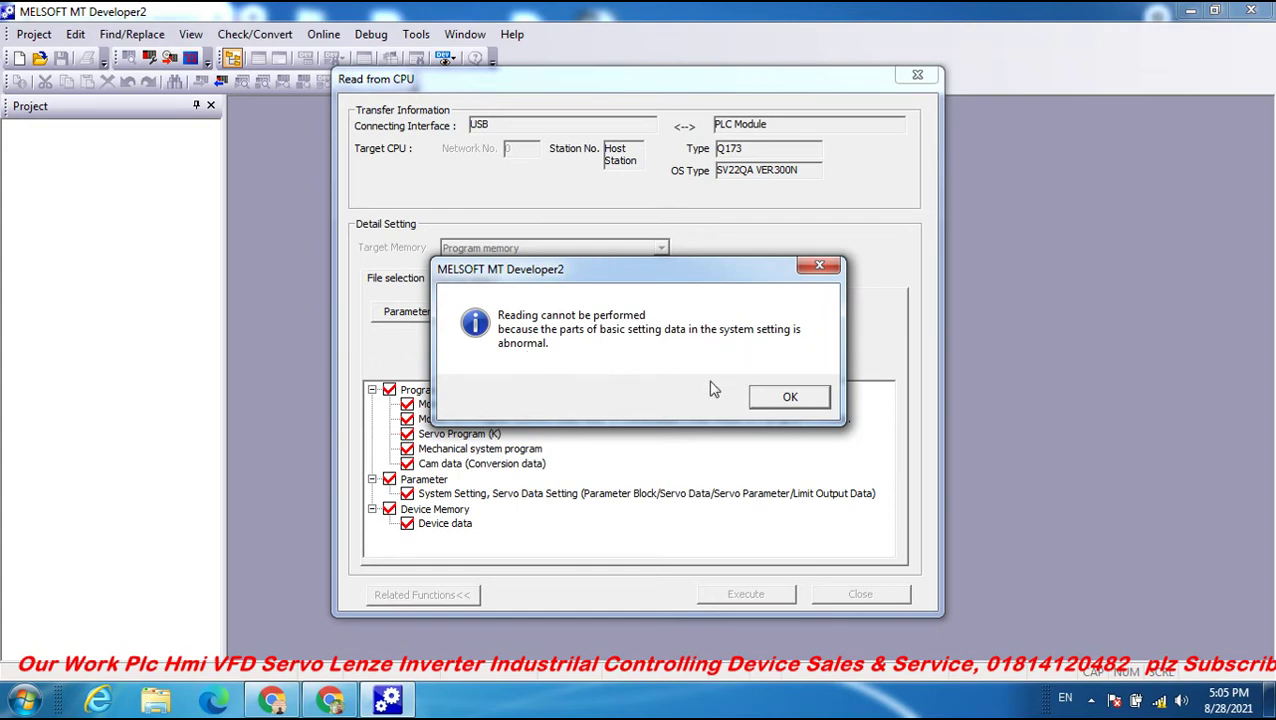
pyautogui.click(786, 399)
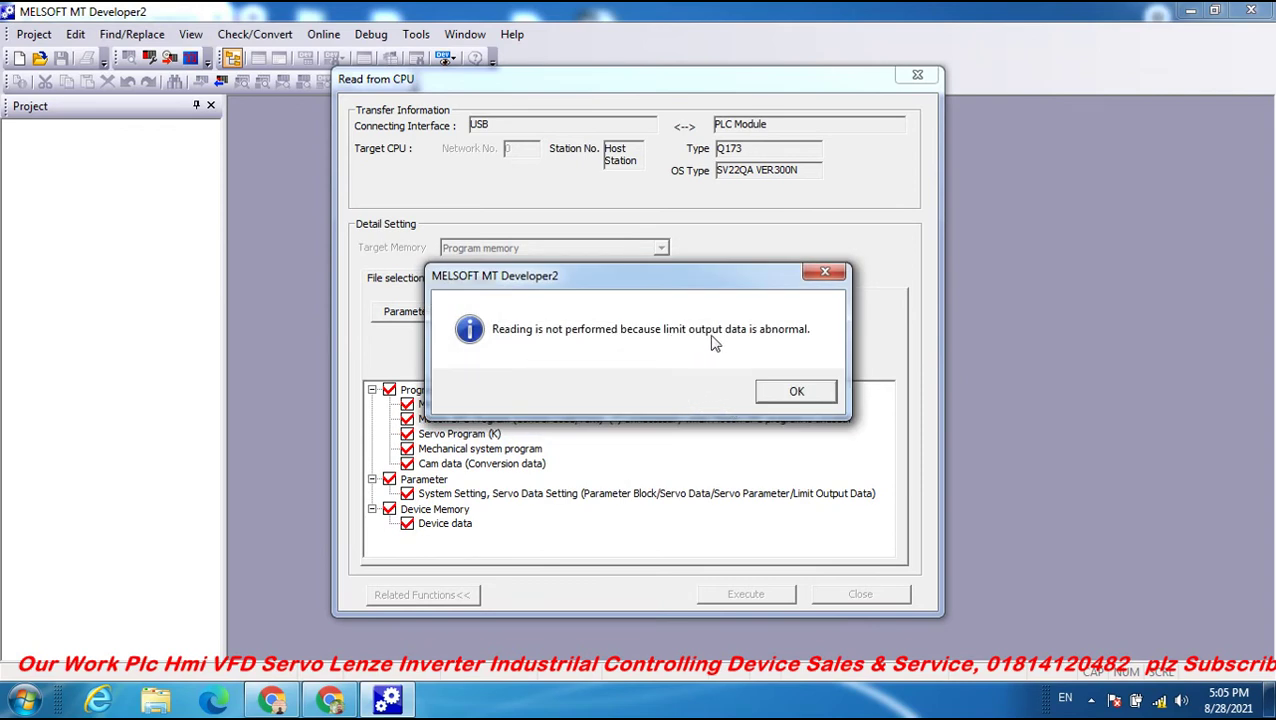
pyautogui.click(791, 390)
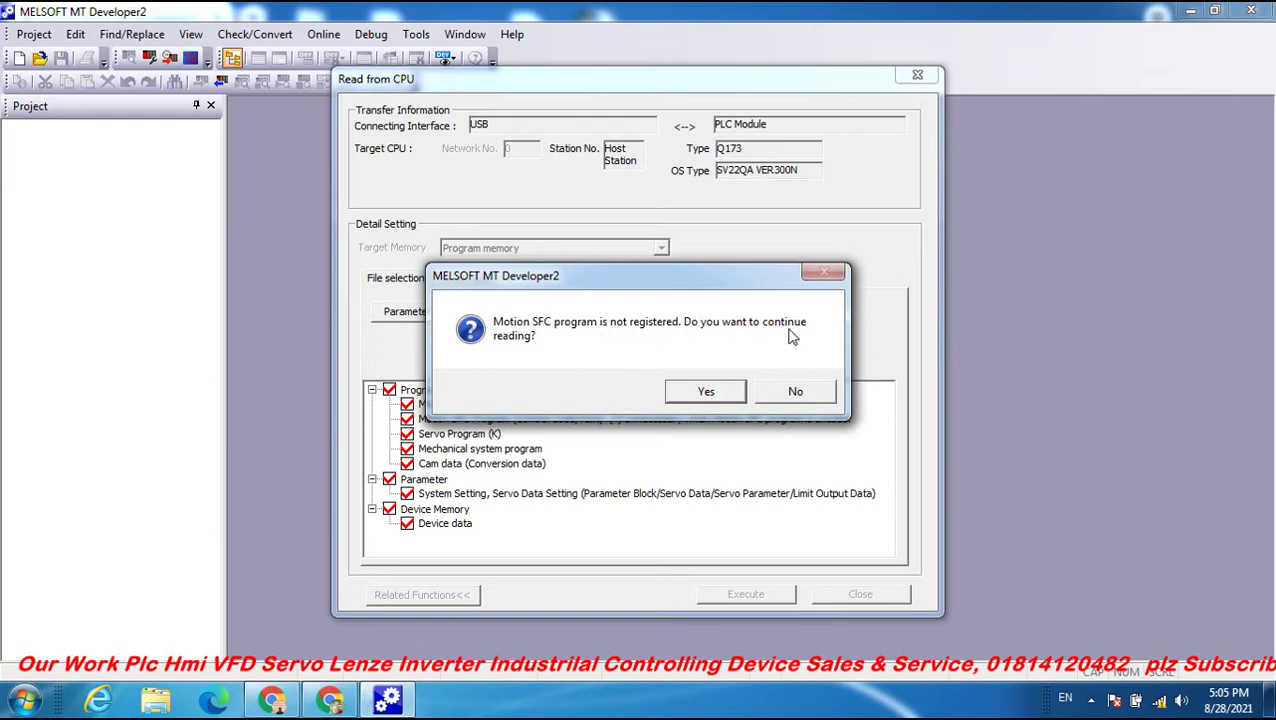
pyautogui.click(703, 393)
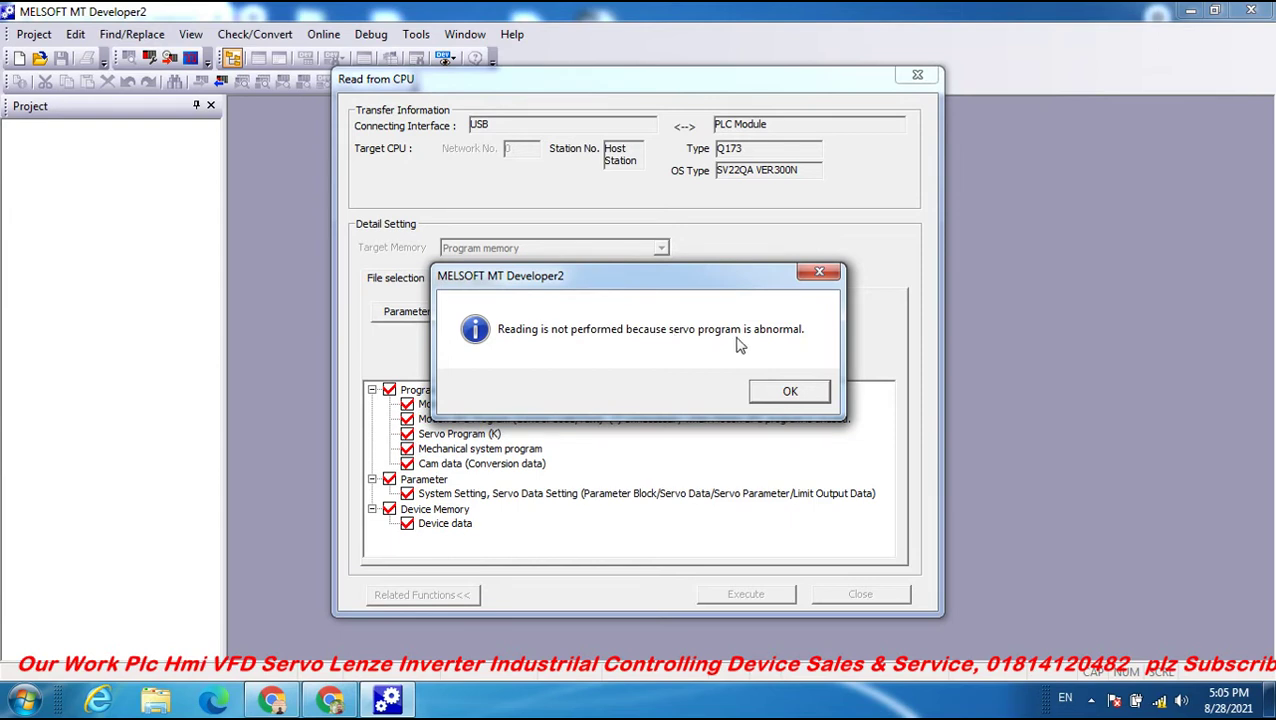
pyautogui.click(790, 393)
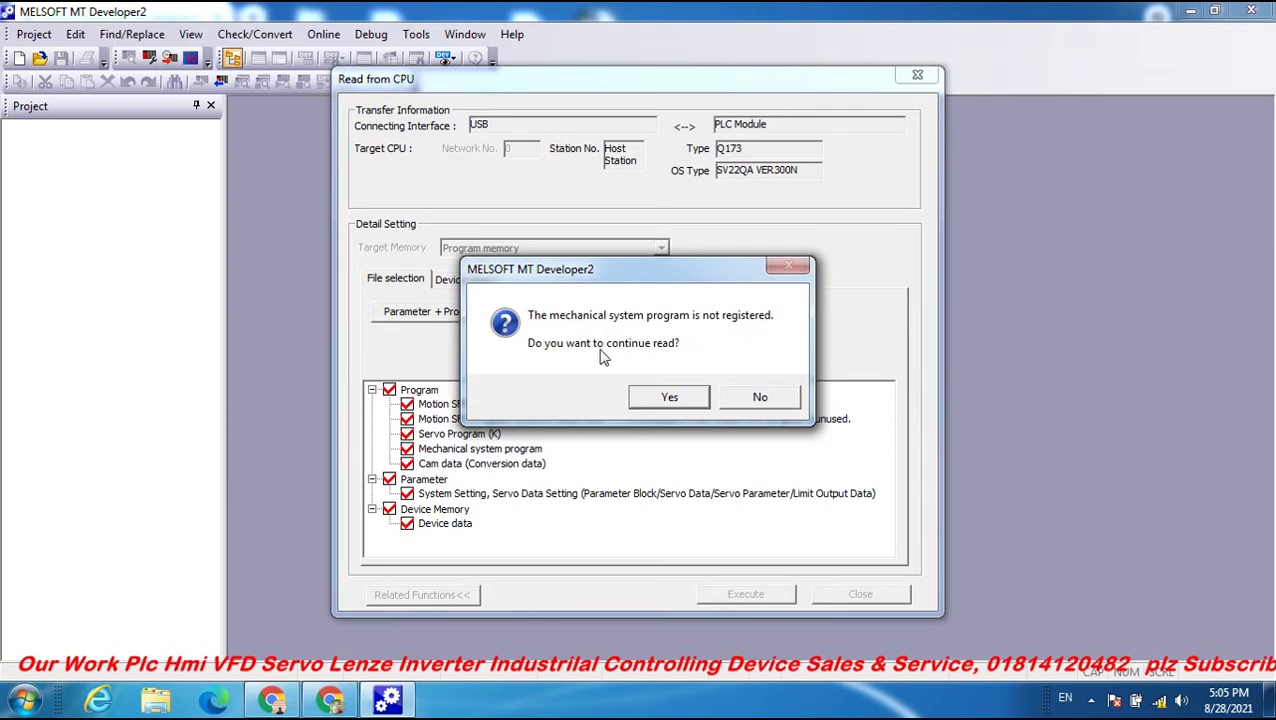
pyautogui.click(667, 399)
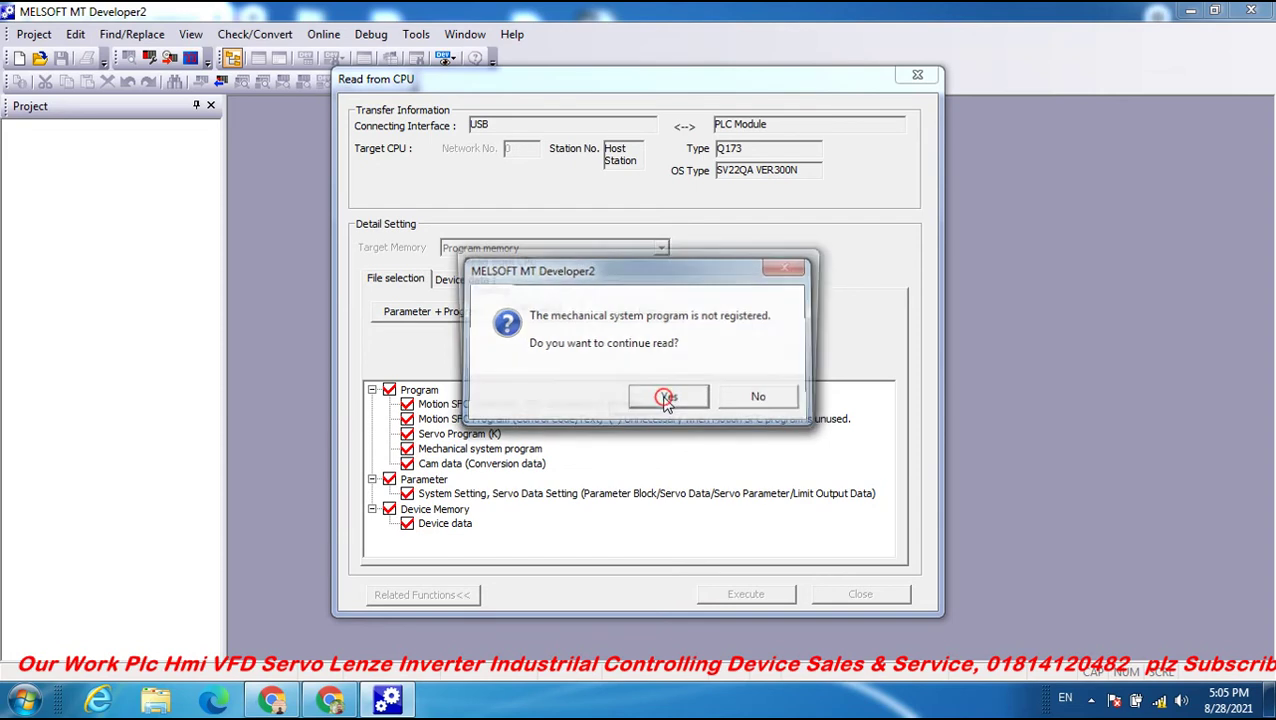
pyautogui.click(656, 392)
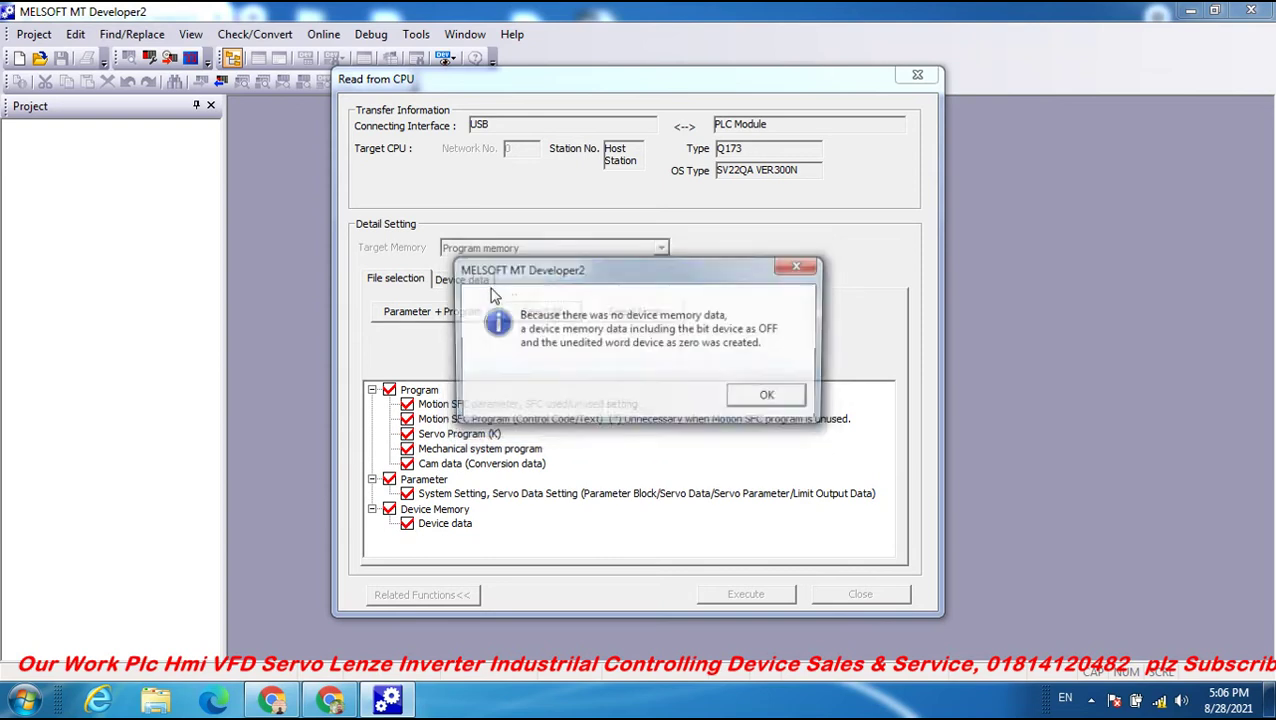
pyautogui.click(766, 399)
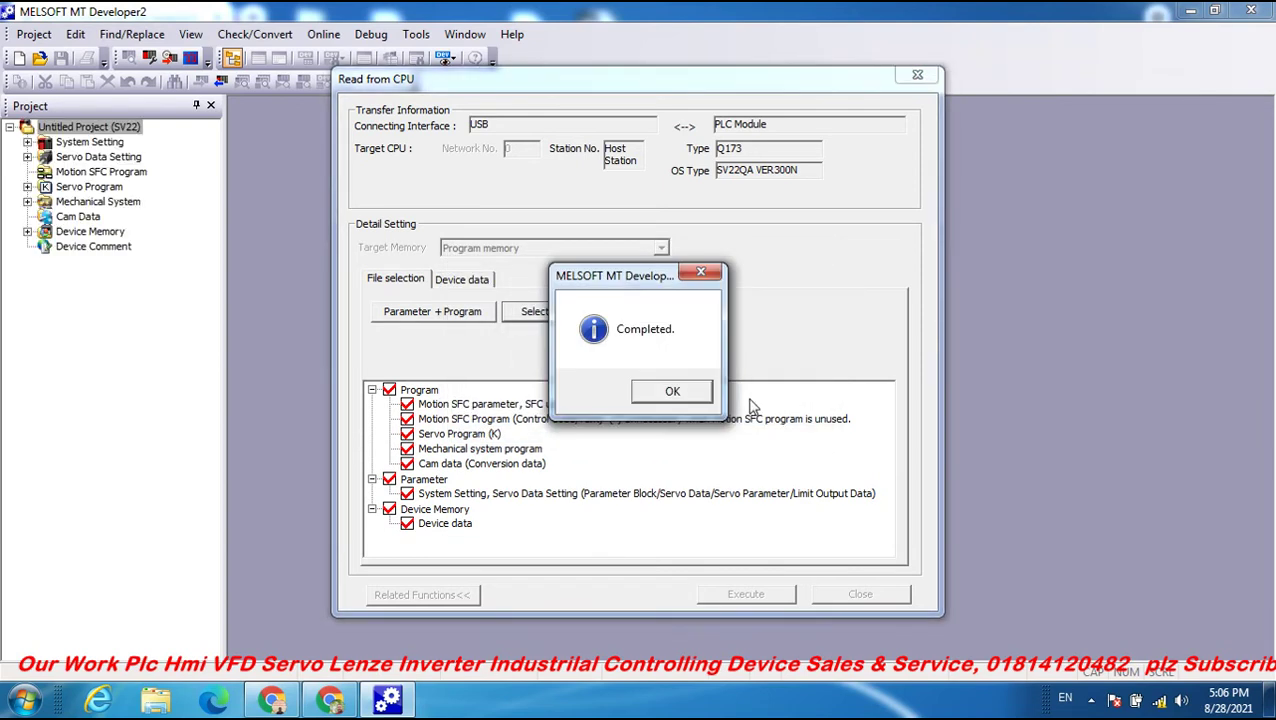
pyautogui.click(672, 392)
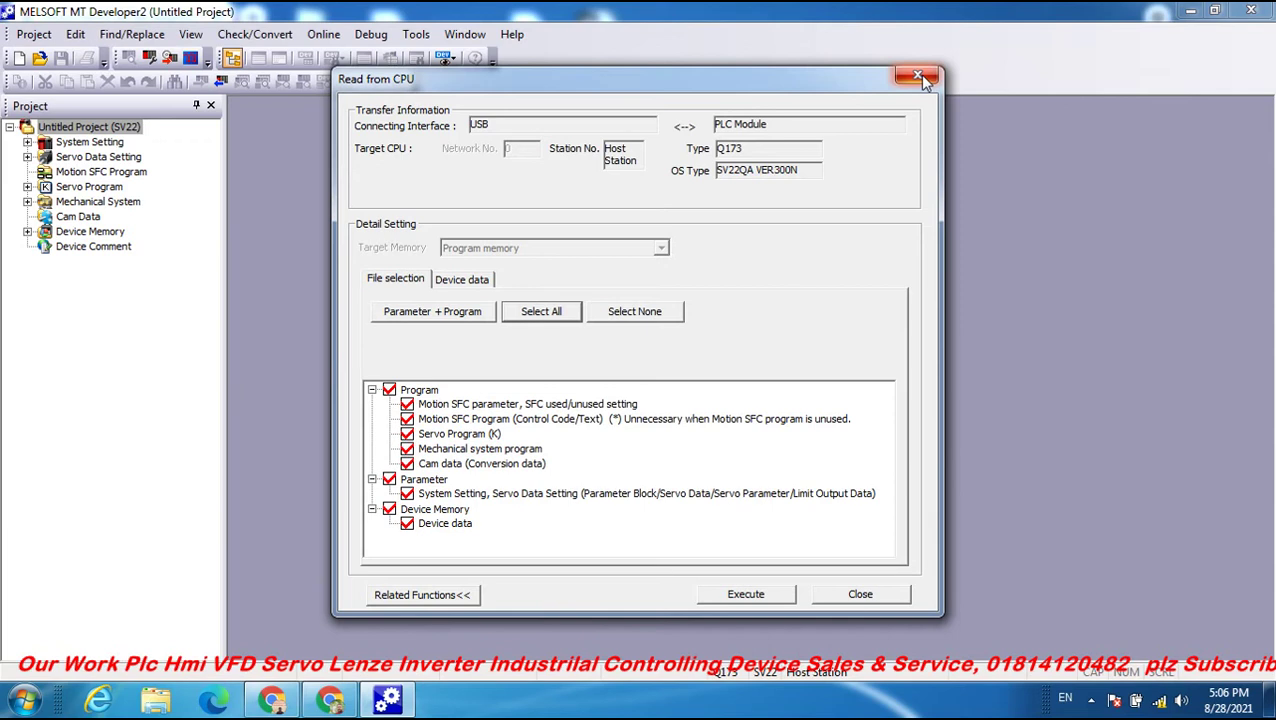
pyautogui.click(918, 77)
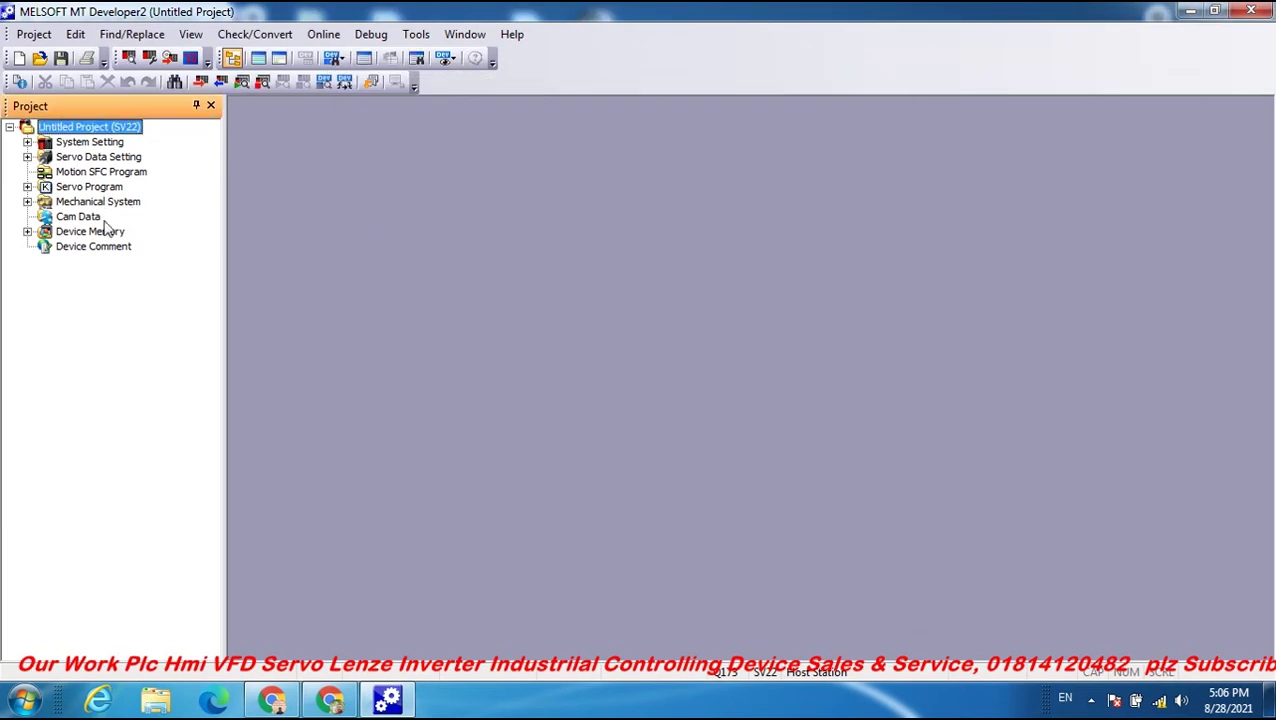
# Review the base, multiple CPU, system basic and SSCNET settings in the project's Basic Setting.
pyautogui.click(28, 143)
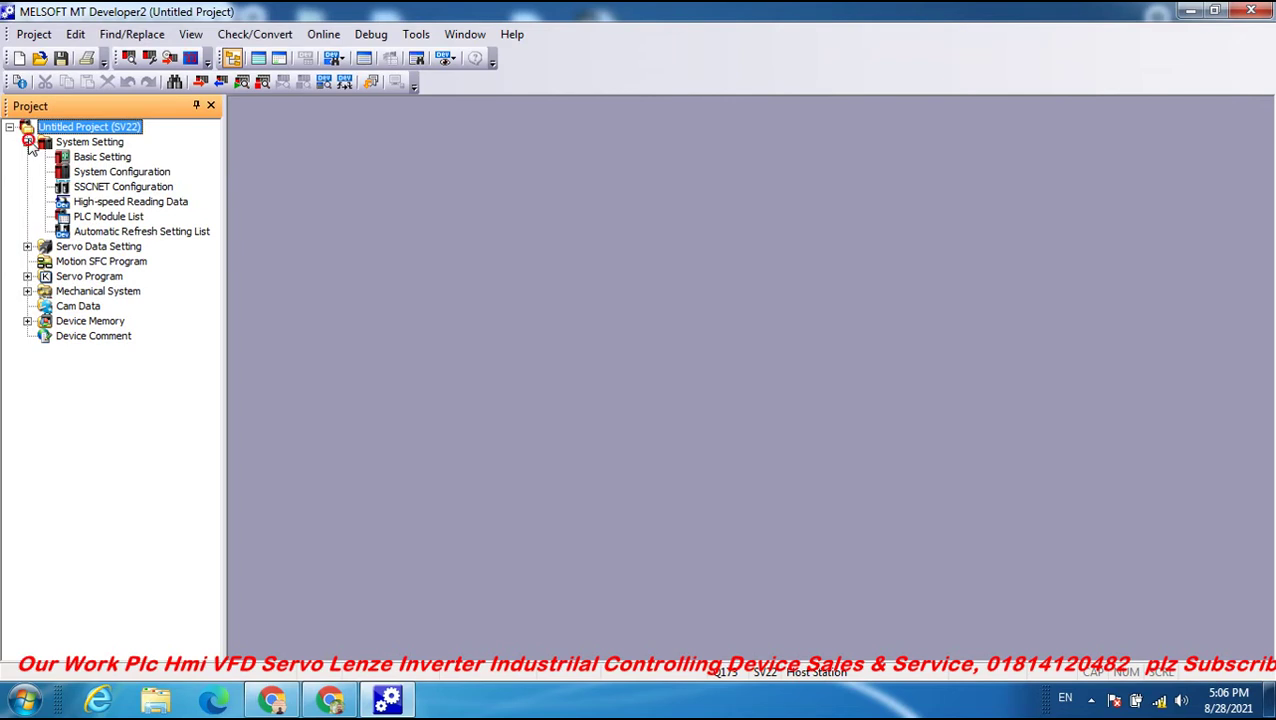
pyautogui.doubleClick(86, 159)
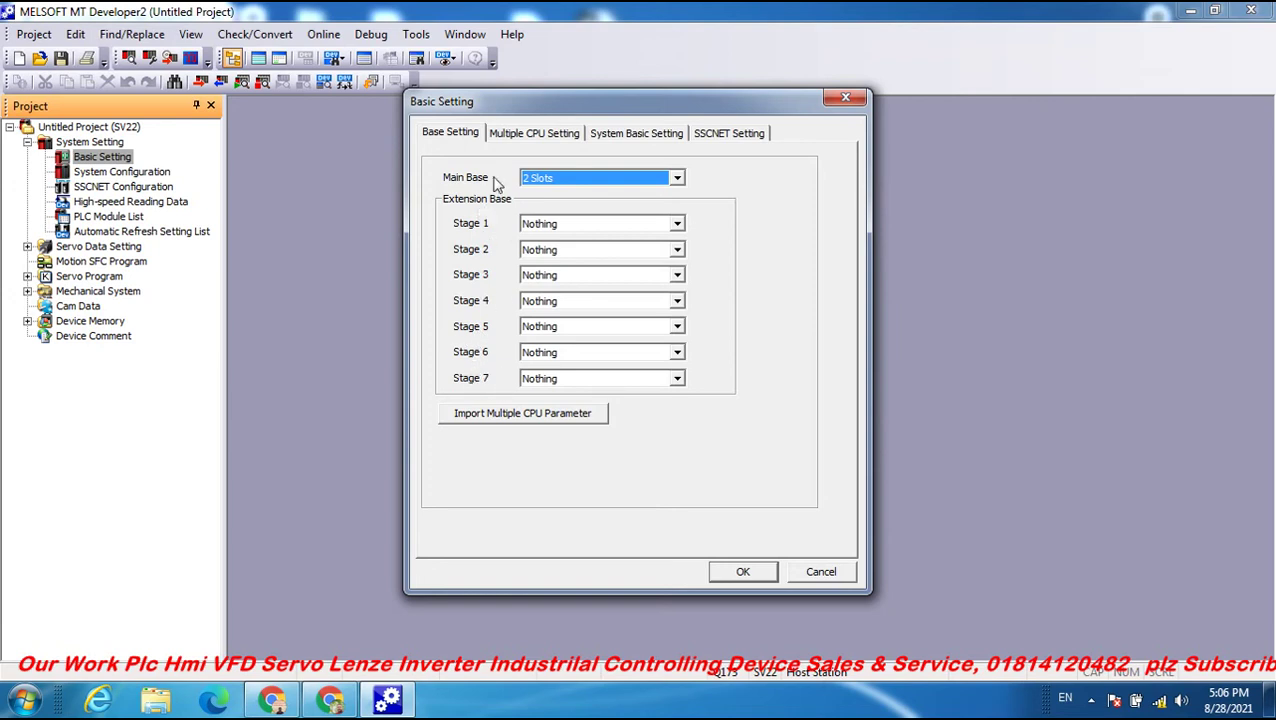
pyautogui.click(522, 137)
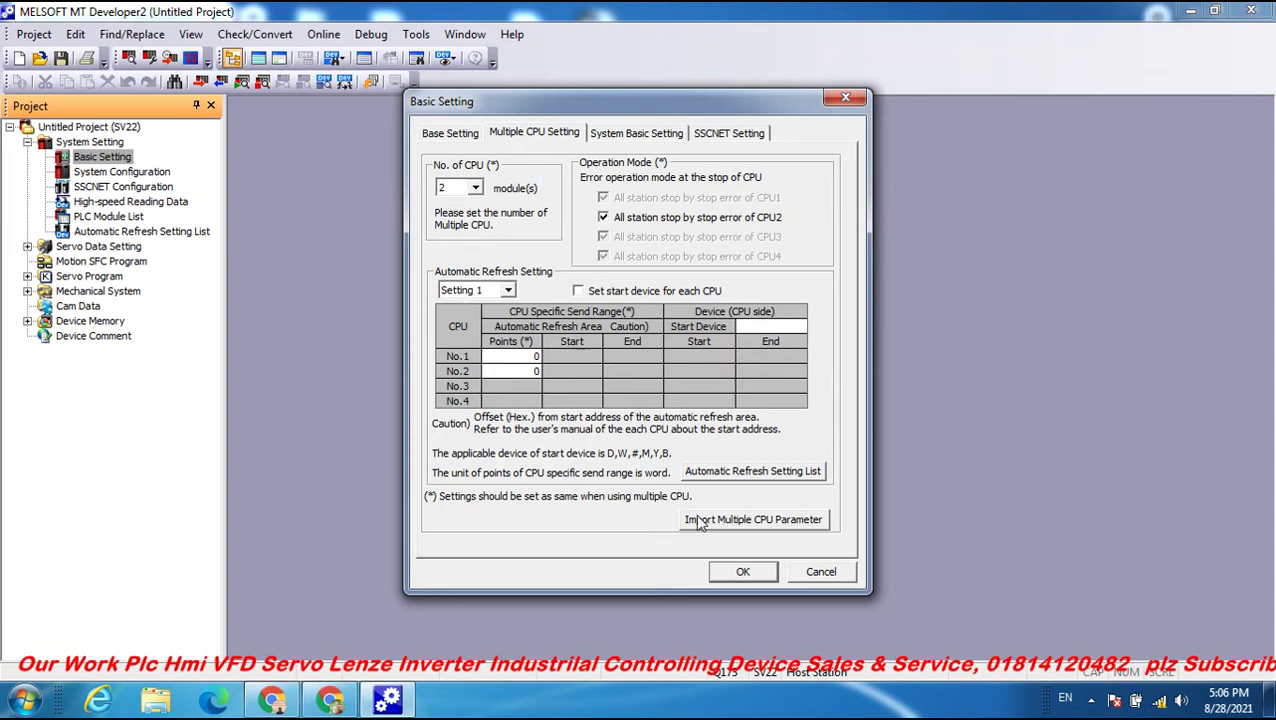
pyautogui.click(607, 136)
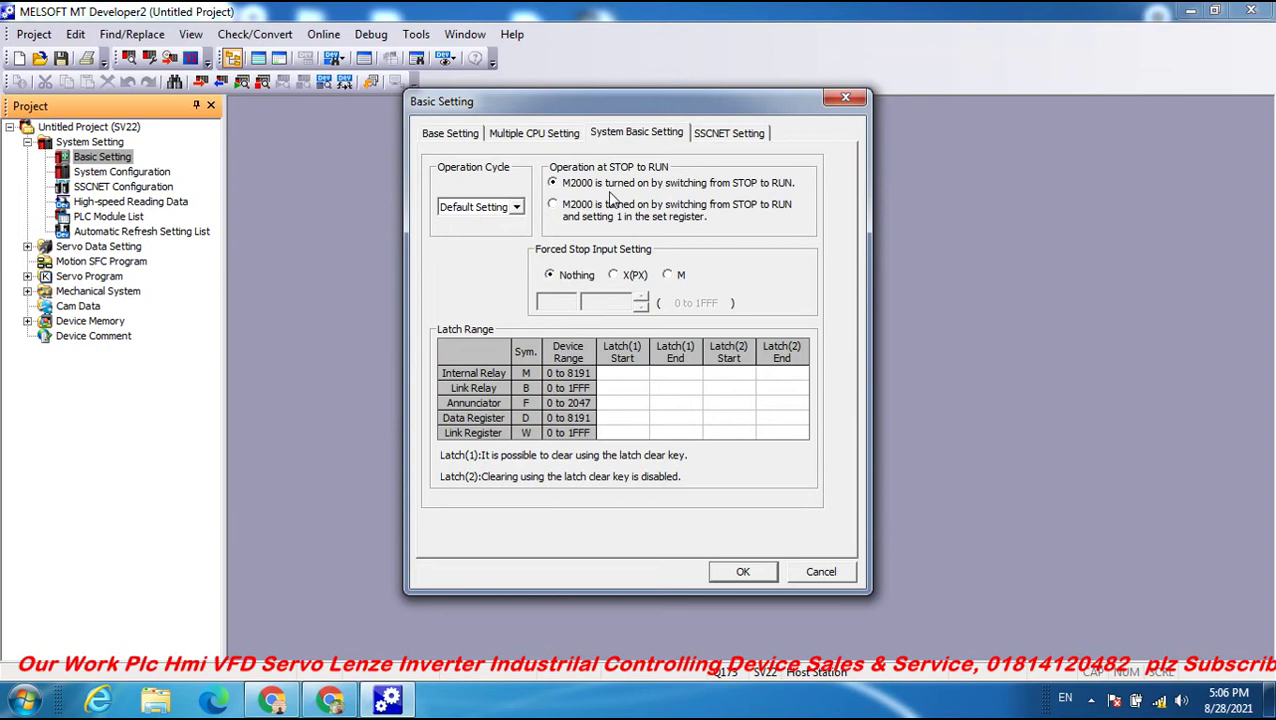
pyautogui.click(724, 138)
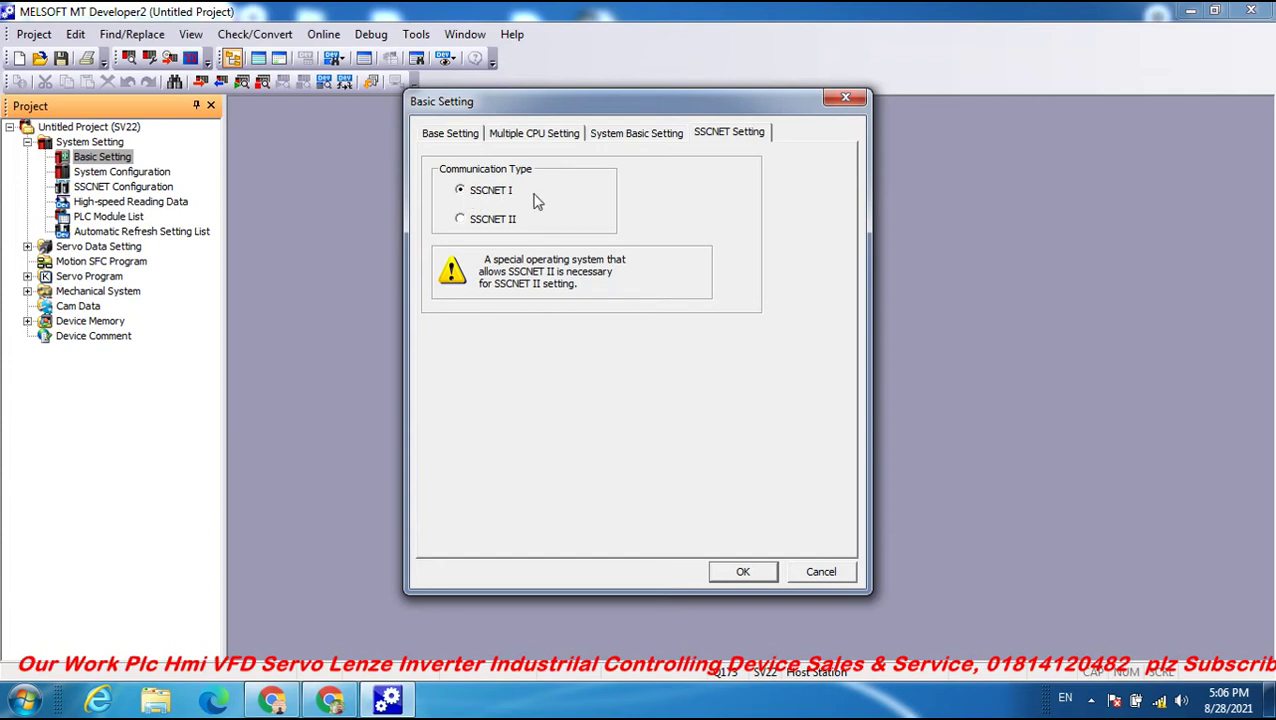
pyautogui.click(743, 572)
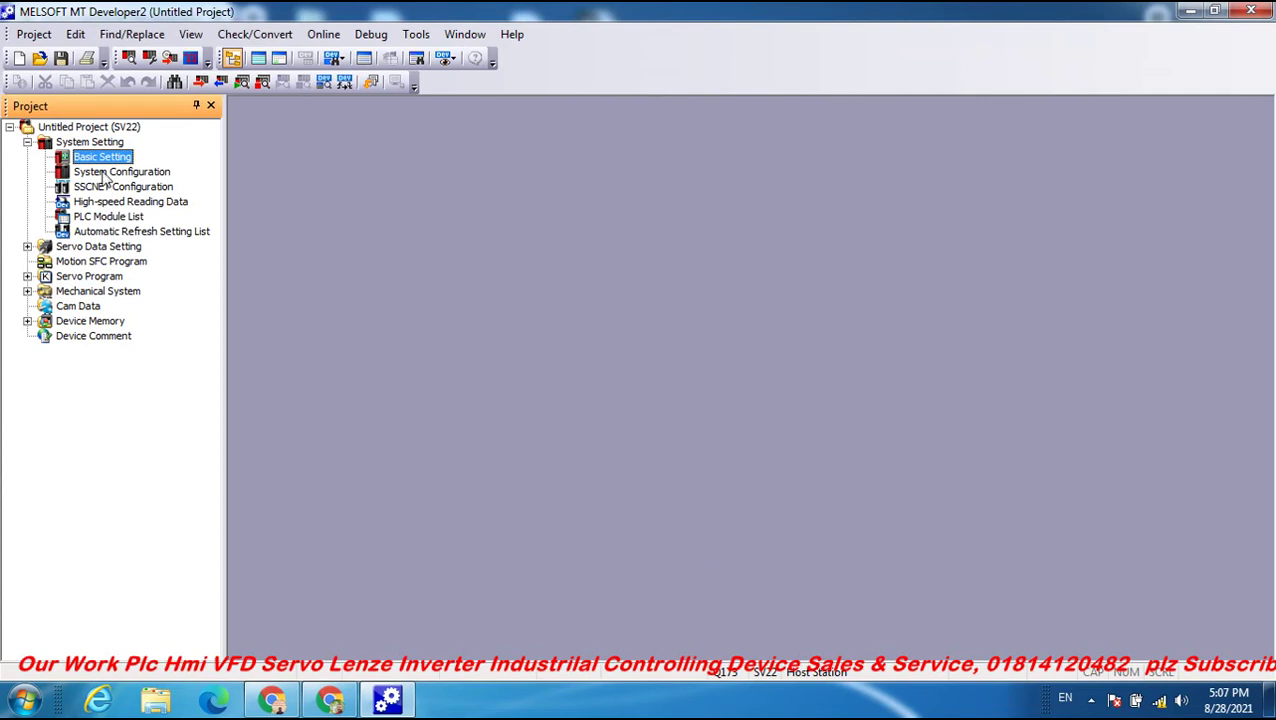
# Examine the project's system configuration and SSCNET configuration diagrams.
pyautogui.doubleClick(103, 173)
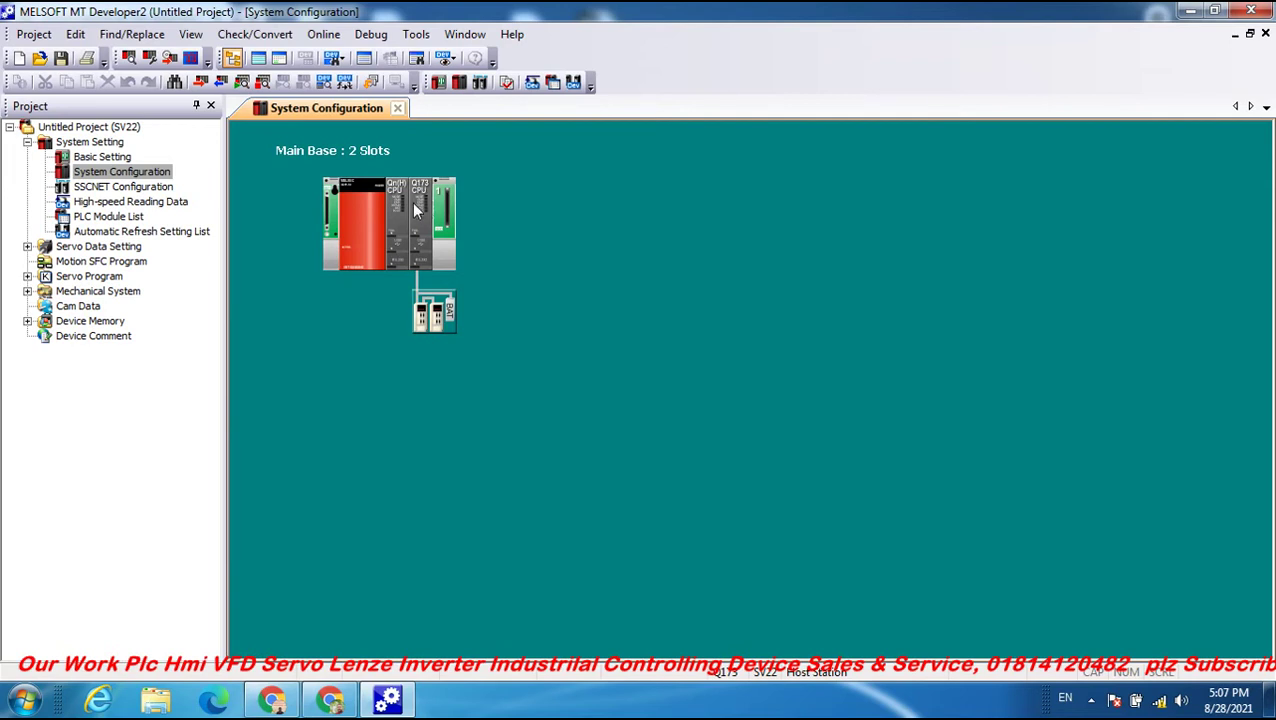
pyautogui.doubleClick(102, 188)
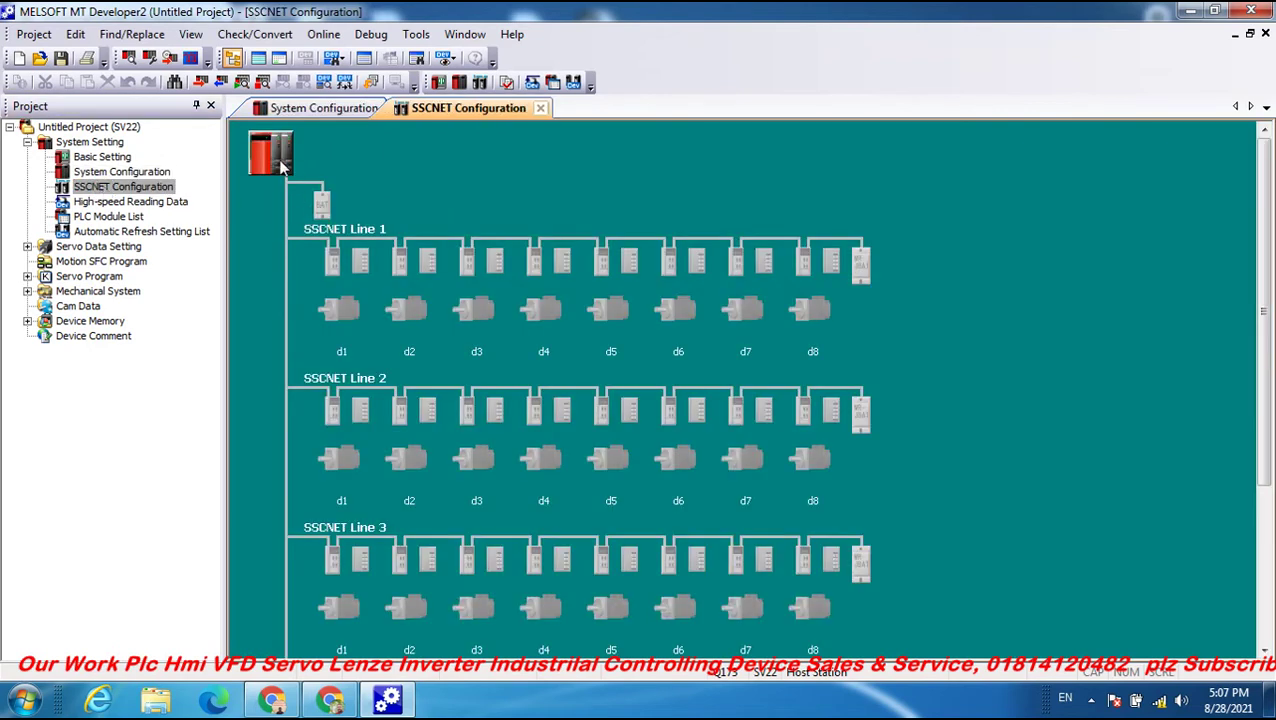
pyautogui.moveTo(1263, 265); pyautogui.dragTo(1263, 347)
pyautogui.scroll(3, 1217, 301)
# Inspect the axis, motor, resistance and option settings of amplifier d1 on SSCNET Line 1, and leave without changes.
pyautogui.doubleClick(343, 310)
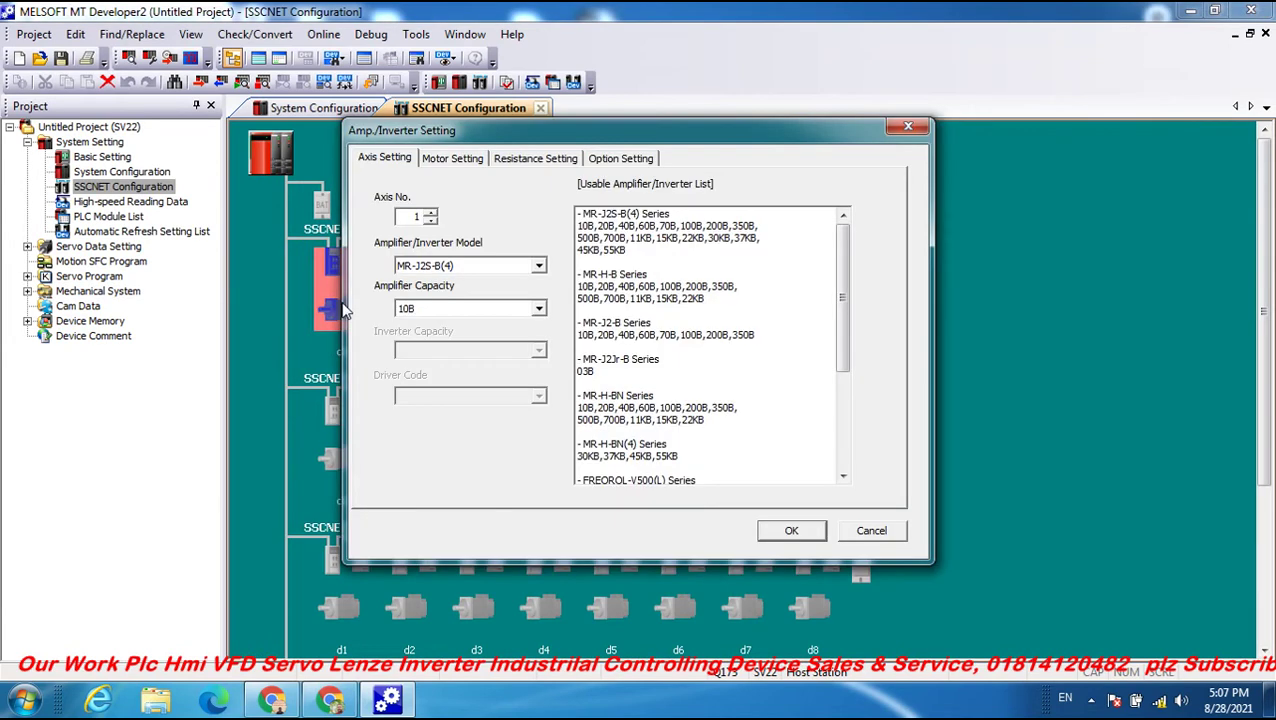
pyautogui.moveTo(459, 132); pyautogui.dragTo(583, 155)
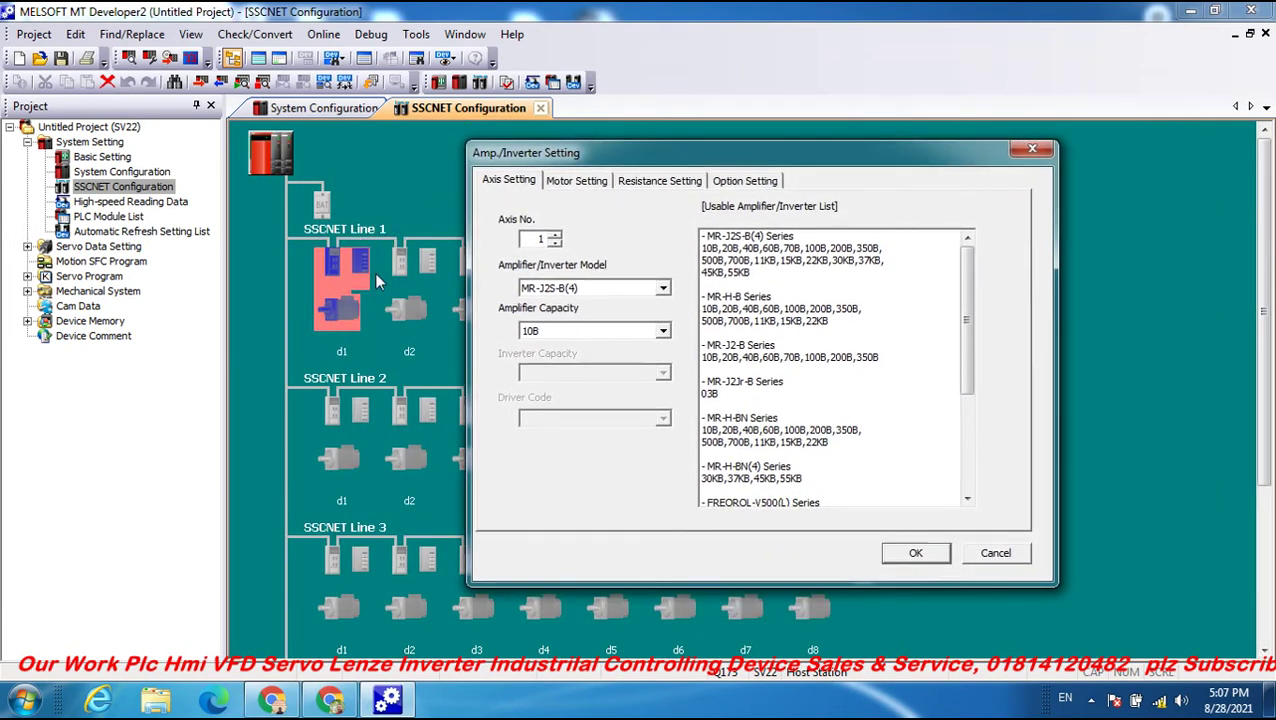
pyautogui.click(1262, 370)
pyautogui.moveTo(966, 300); pyautogui.dragTo(952, 270)
pyautogui.click(601, 182)
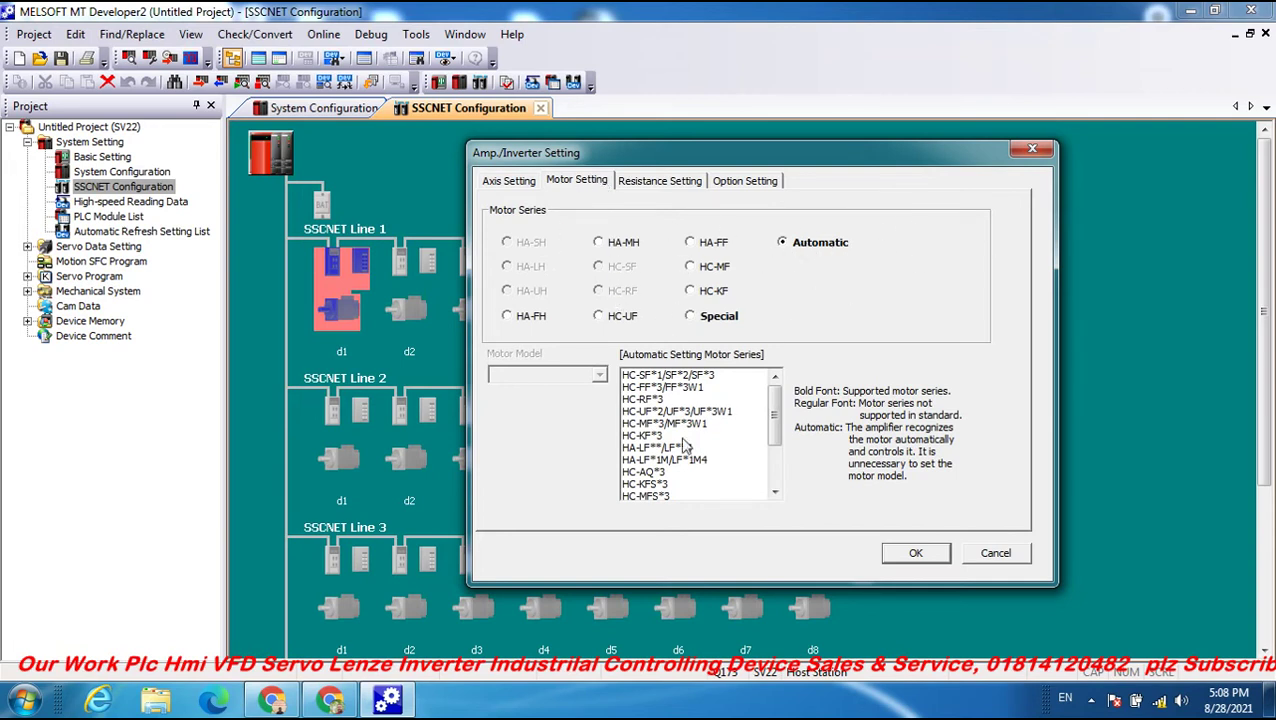
pyautogui.click(645, 190)
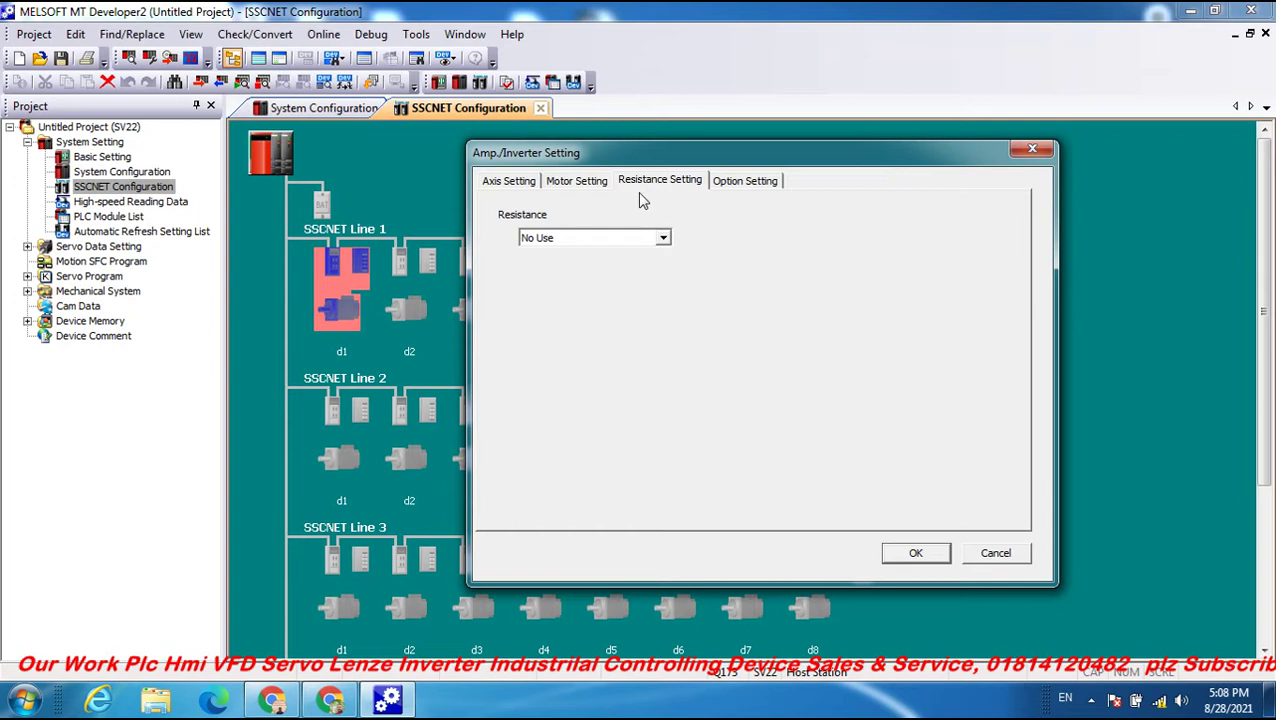
pyautogui.click(663, 240)
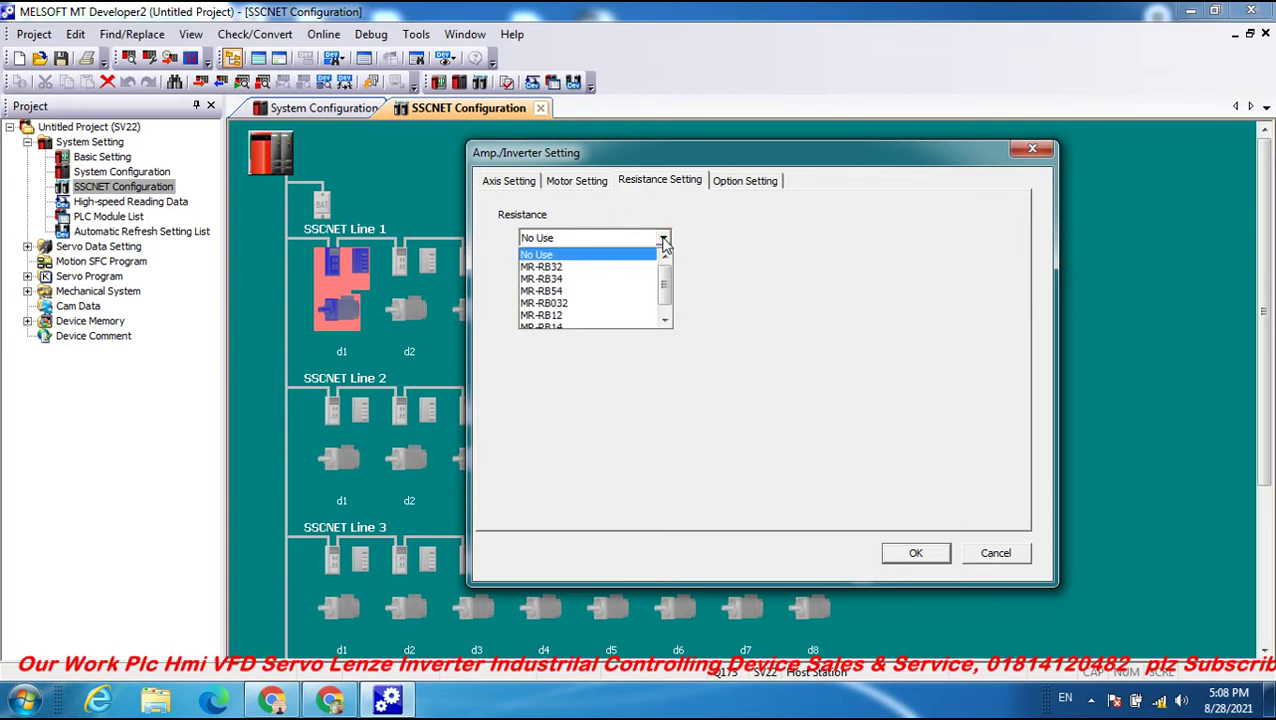
pyautogui.click(663, 240)
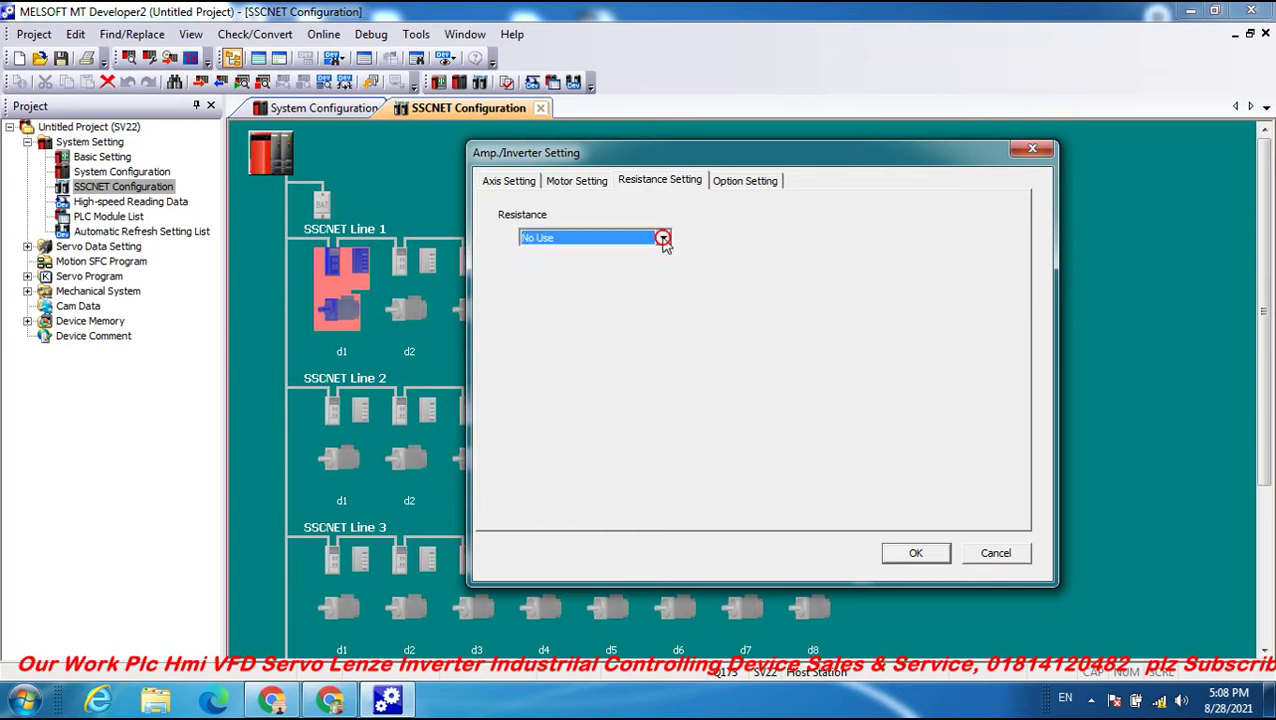
pyautogui.click(735, 186)
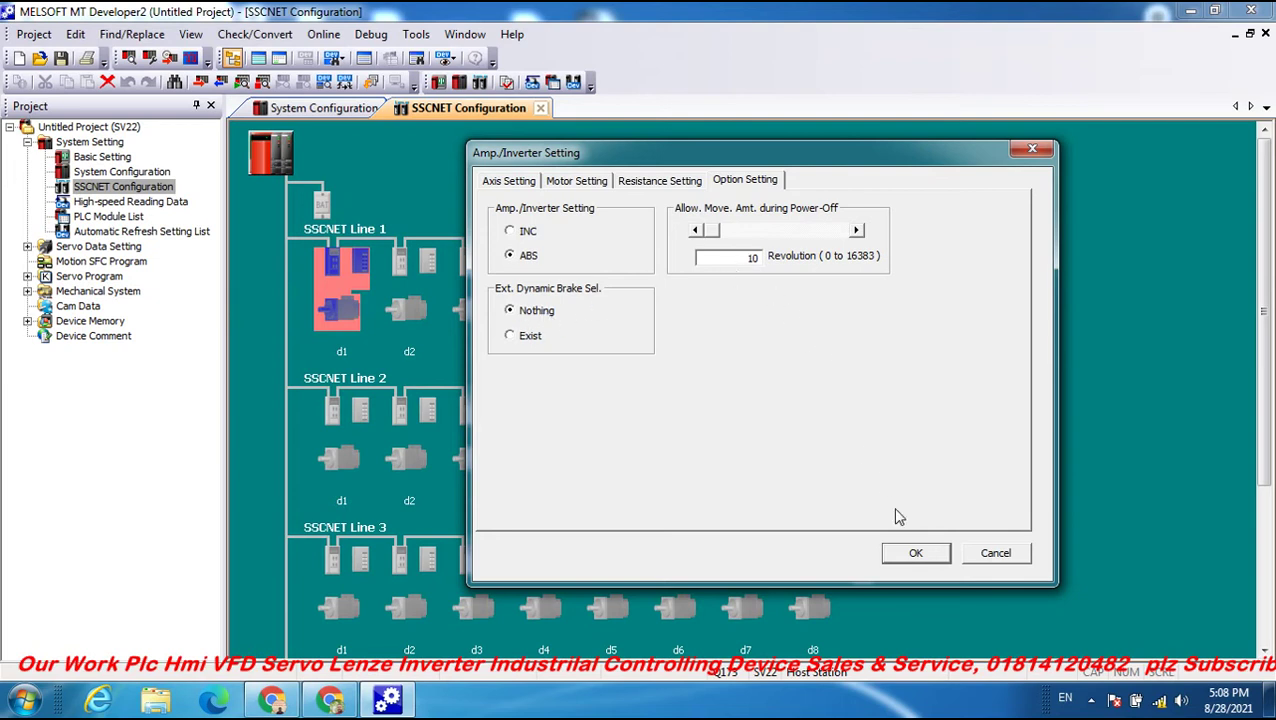
pyautogui.click(995, 553)
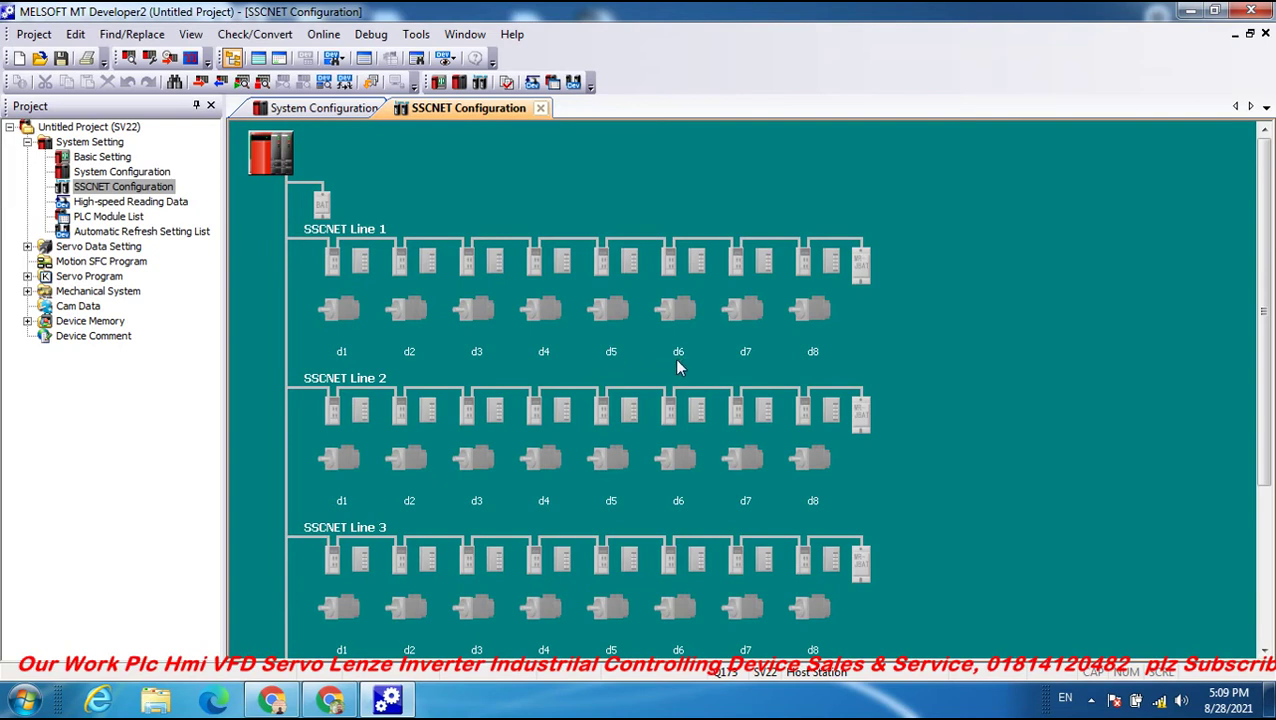
# Inspect the axis, motor, resistance and option settings of amplifier d8 on SSCNET Line 1, and leave without changes.
pyautogui.doubleClick(816, 262)
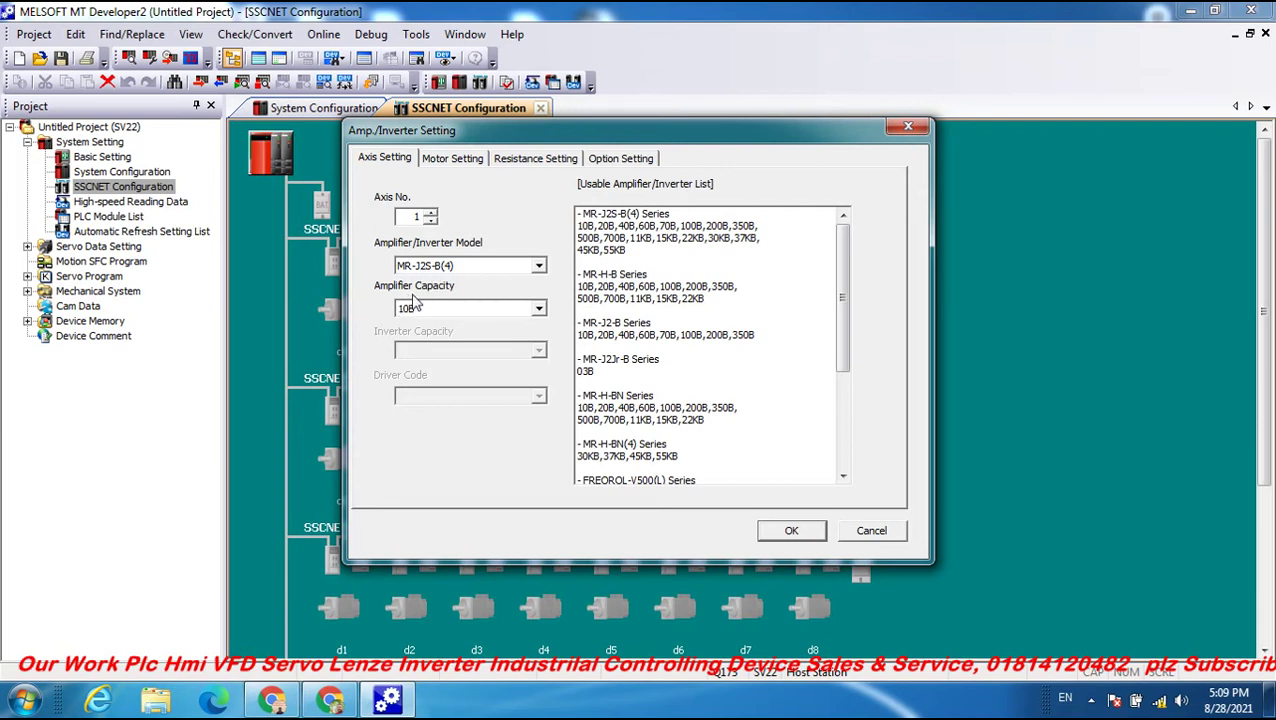
pyautogui.click(449, 165)
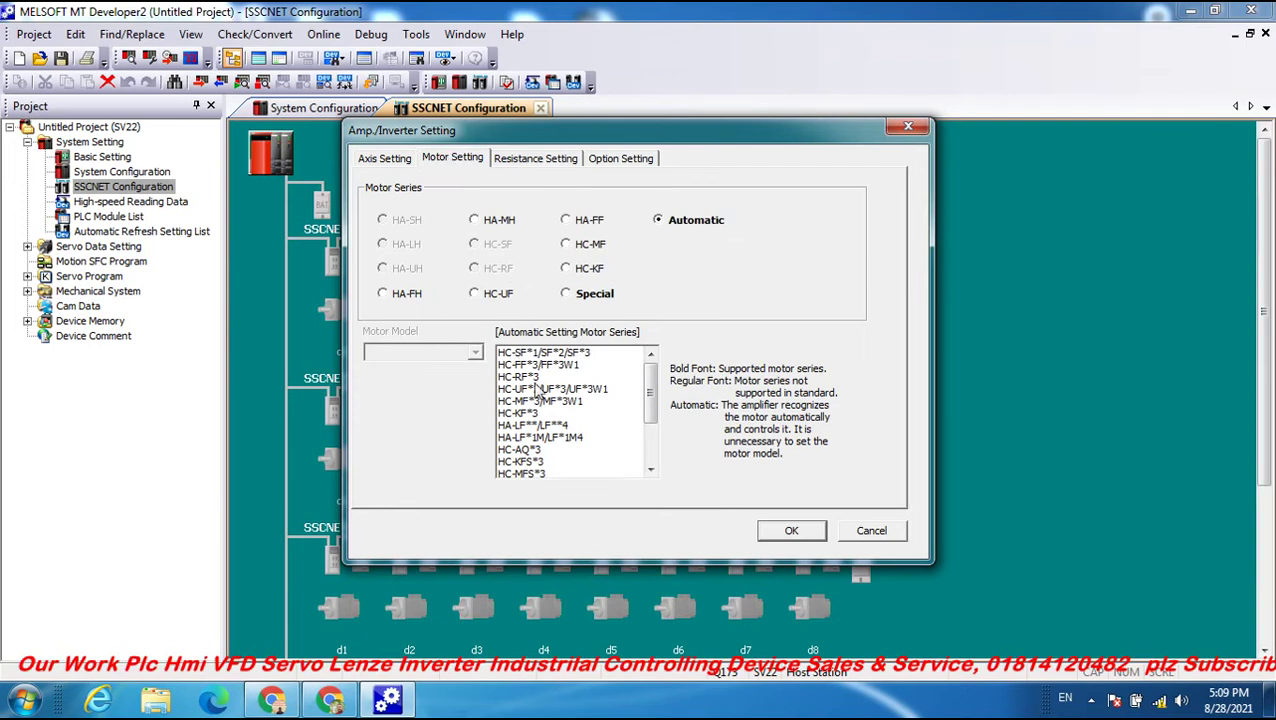
pyautogui.click(519, 164)
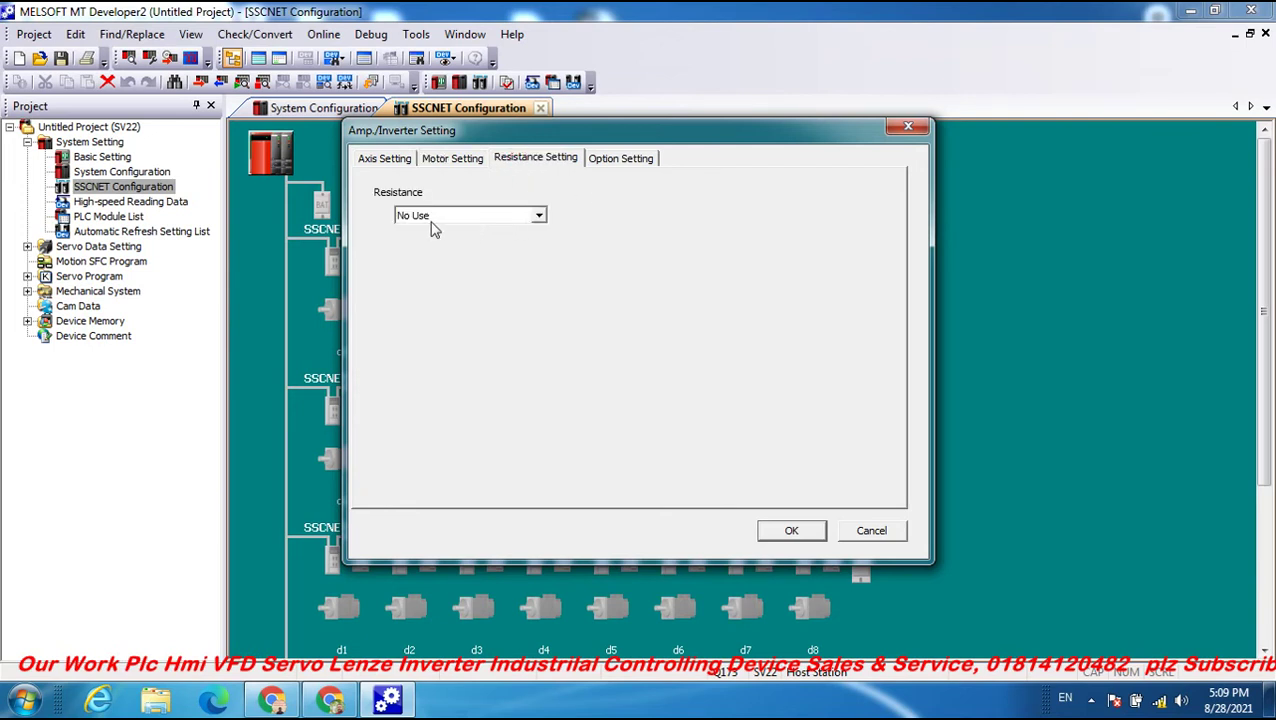
pyautogui.click(611, 160)
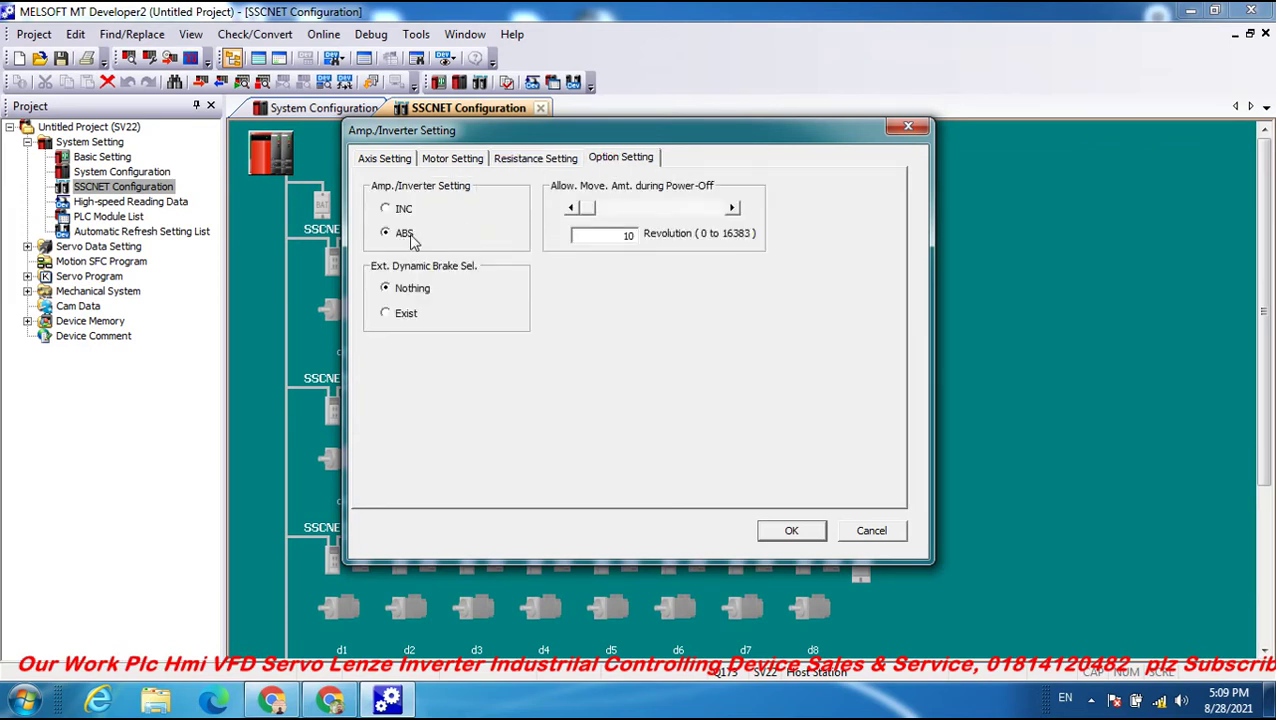
pyautogui.click(871, 531)
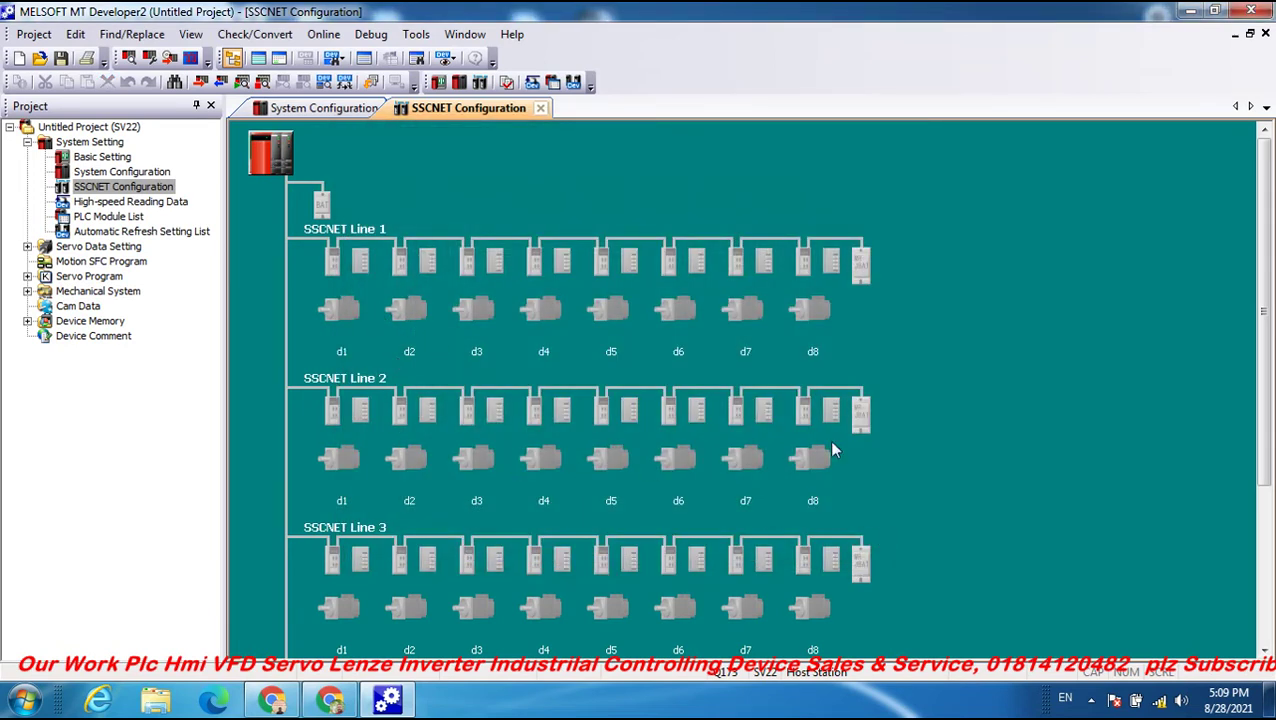
# Inspect the axis, motor, resistance and option settings of amplifier d1 on SSCNET Line 4, and leave without changes.
pyautogui.scroll(-3, 1238, 310)
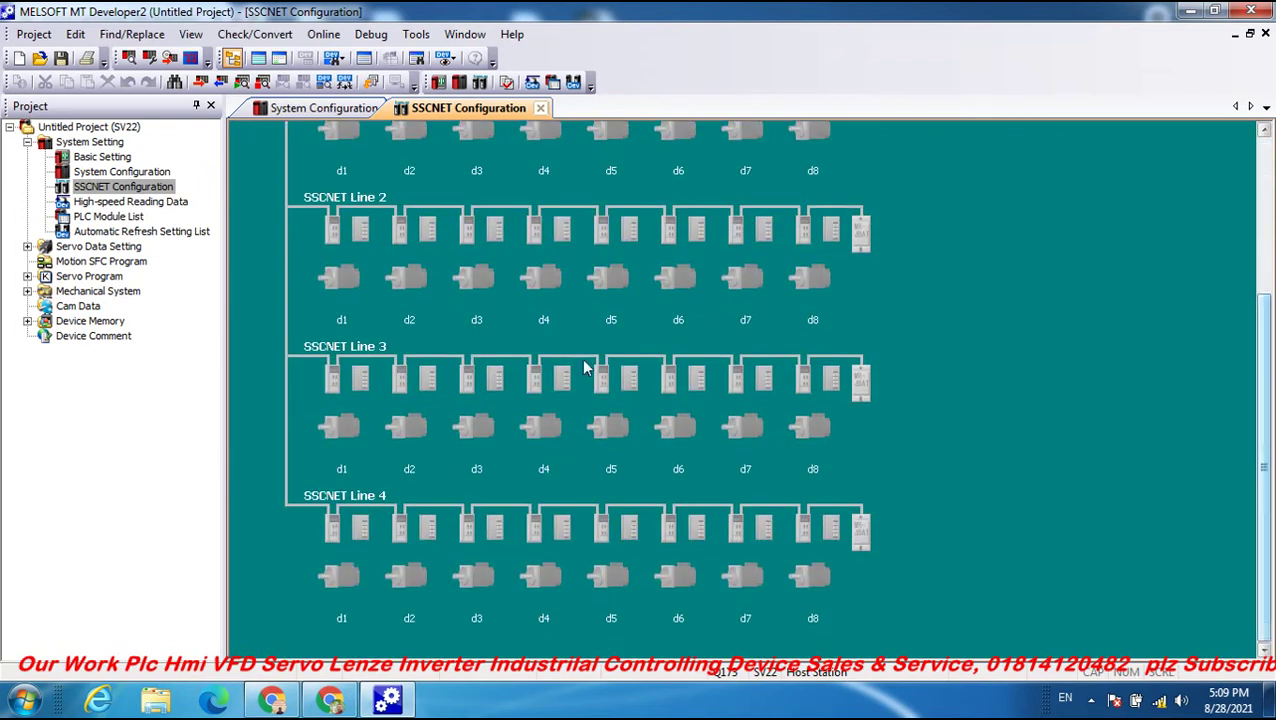
pyautogui.doubleClick(337, 576)
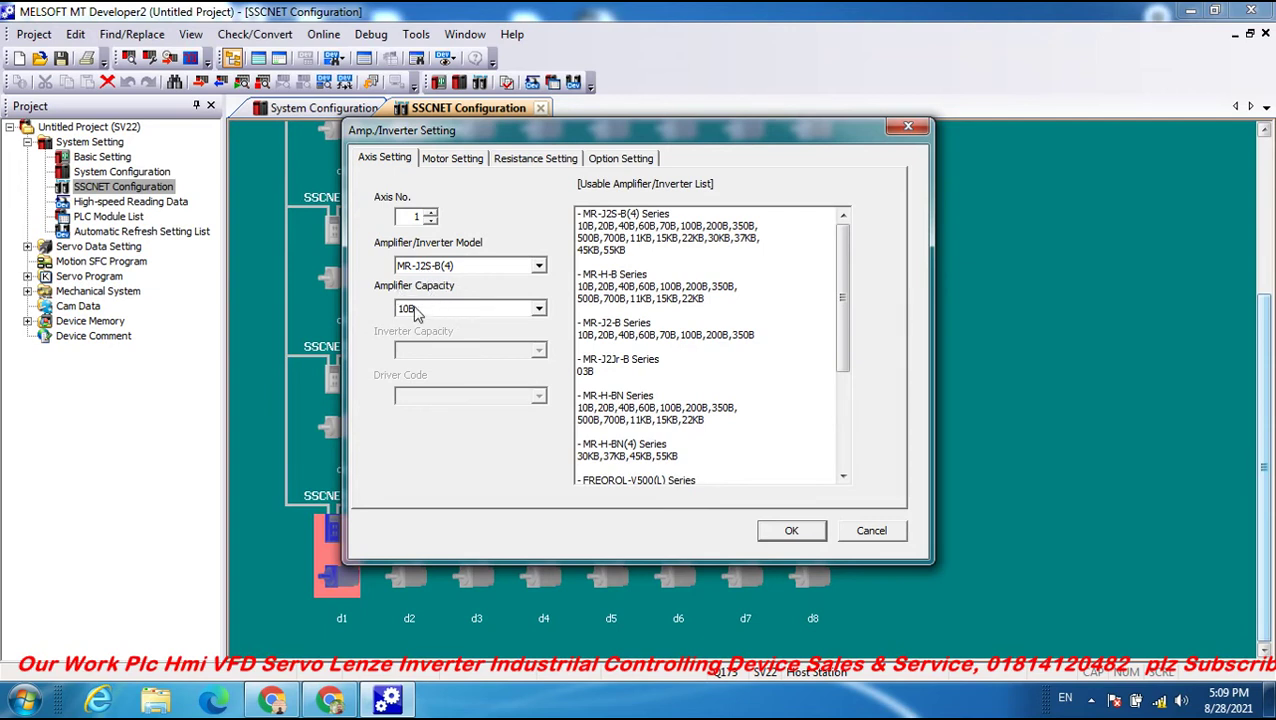
pyautogui.click(454, 159)
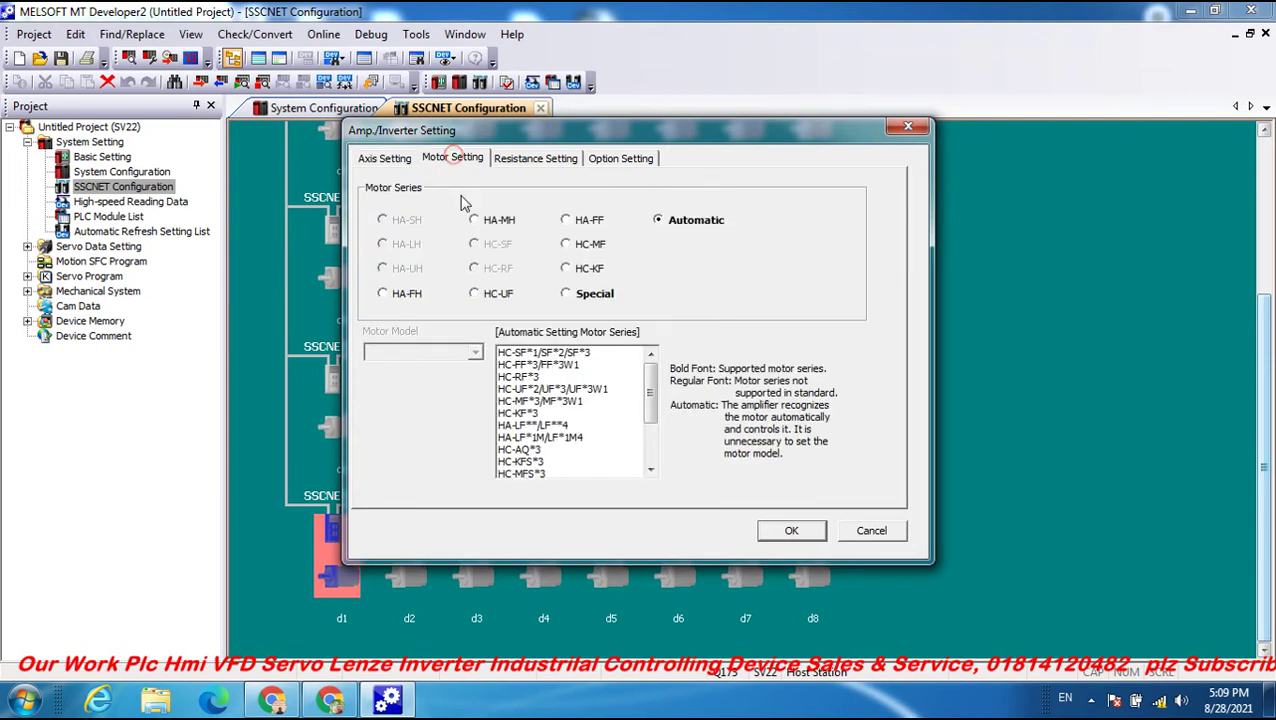
pyautogui.click(538, 163)
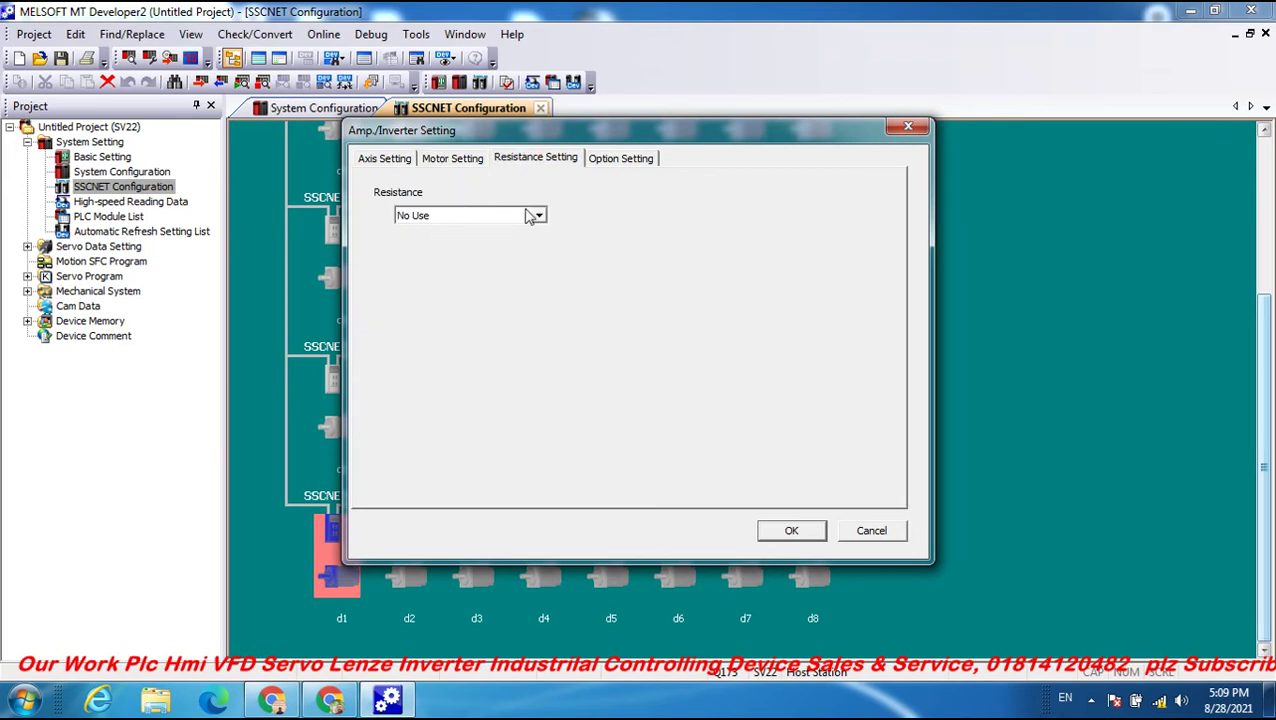
pyautogui.click(619, 160)
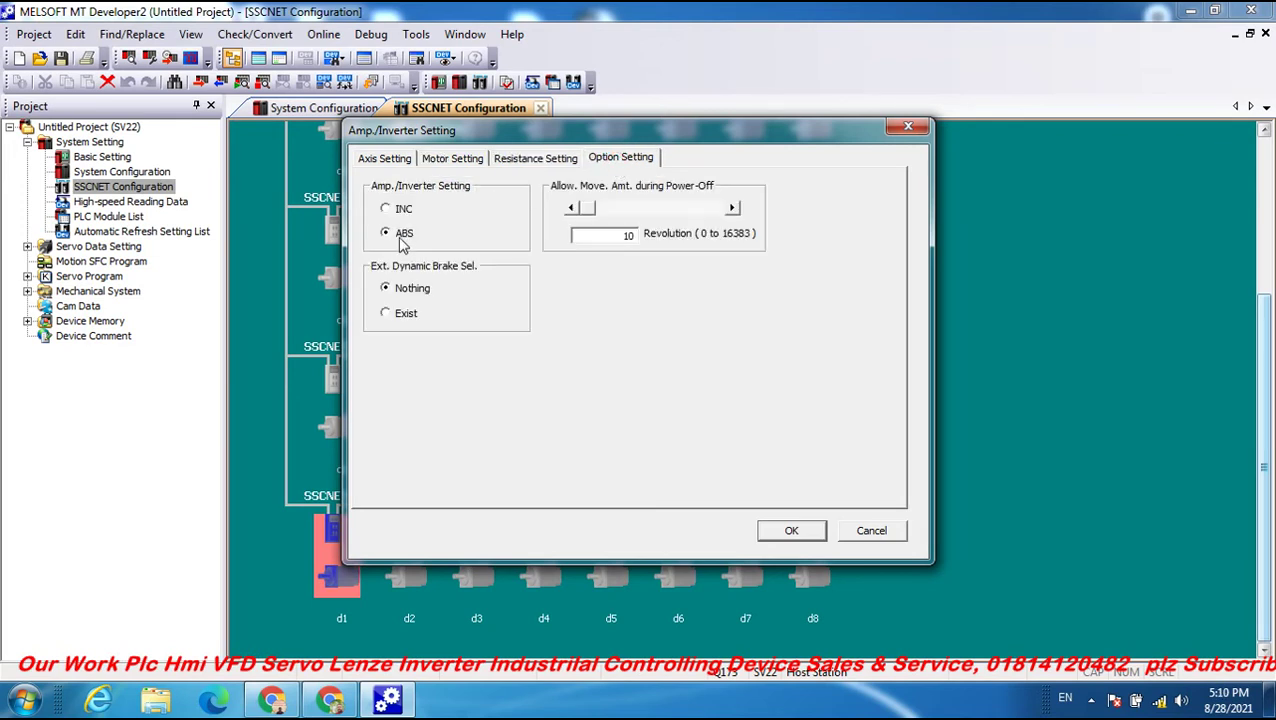
pyautogui.click(907, 126)
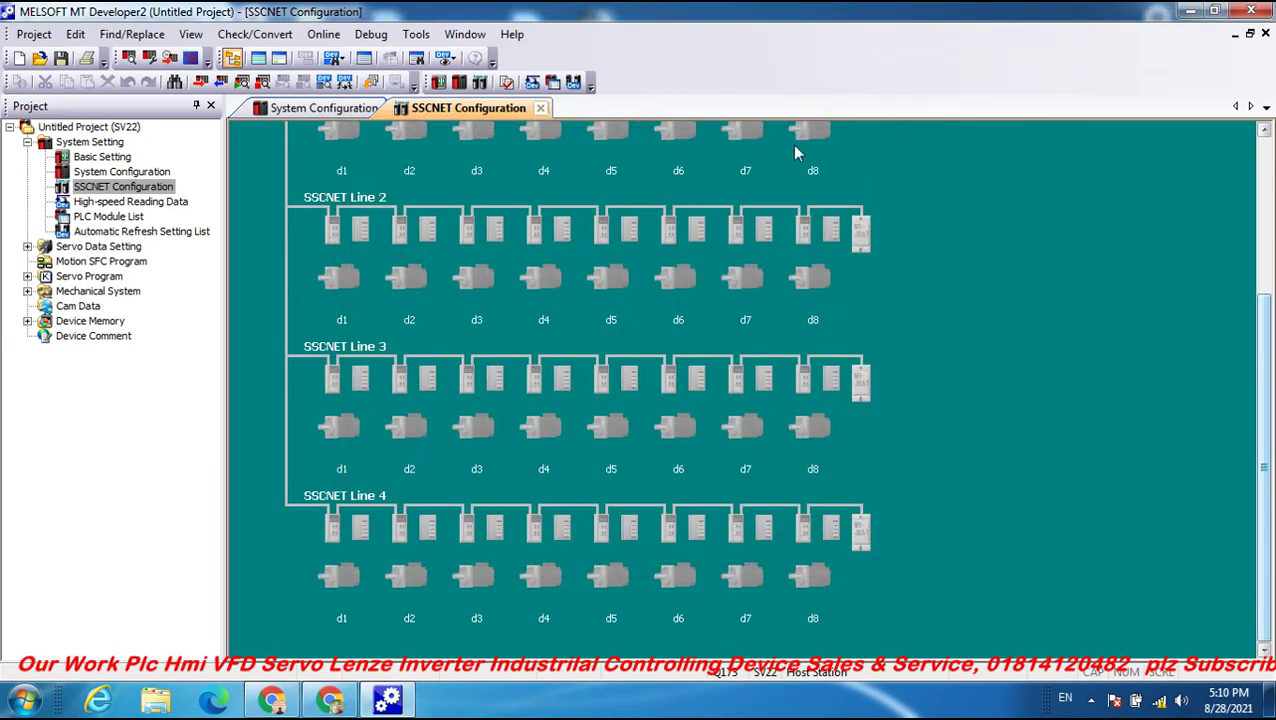
# Review the high-speed reading data, PLC module list and automatic refresh setting list, closing each without changes.
pyautogui.doubleClick(130, 203)
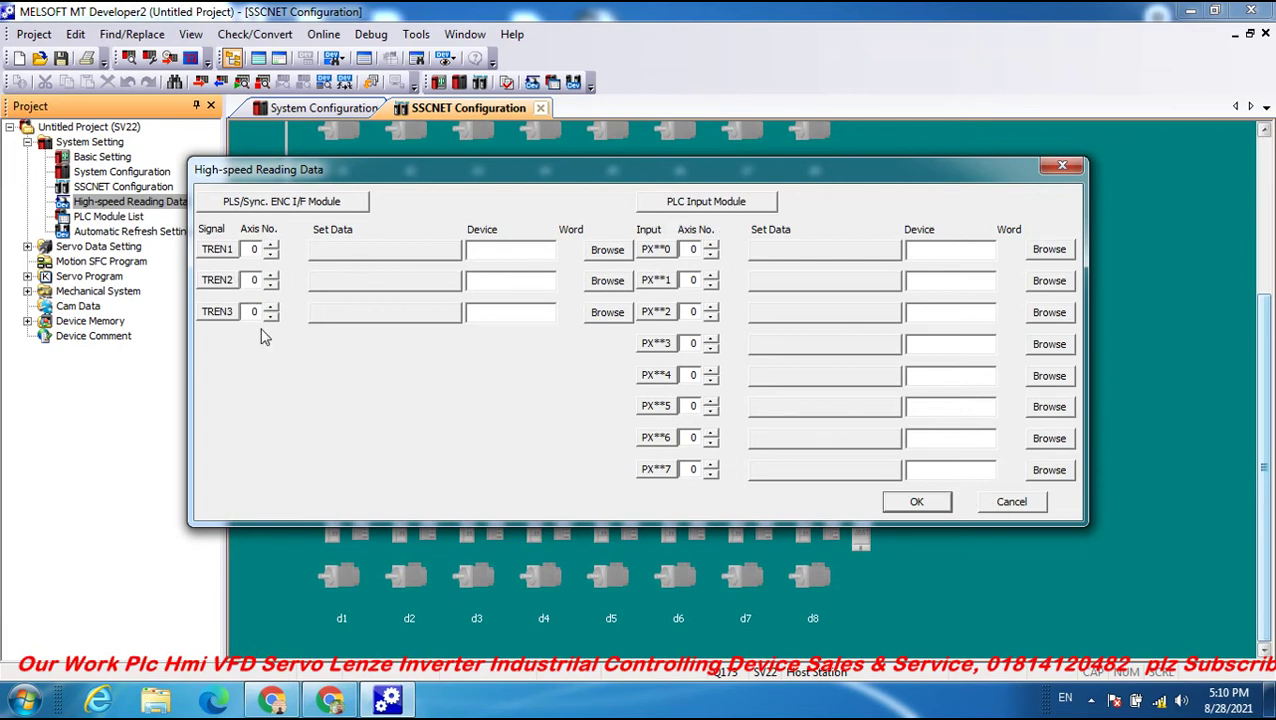
pyautogui.click(1012, 502)
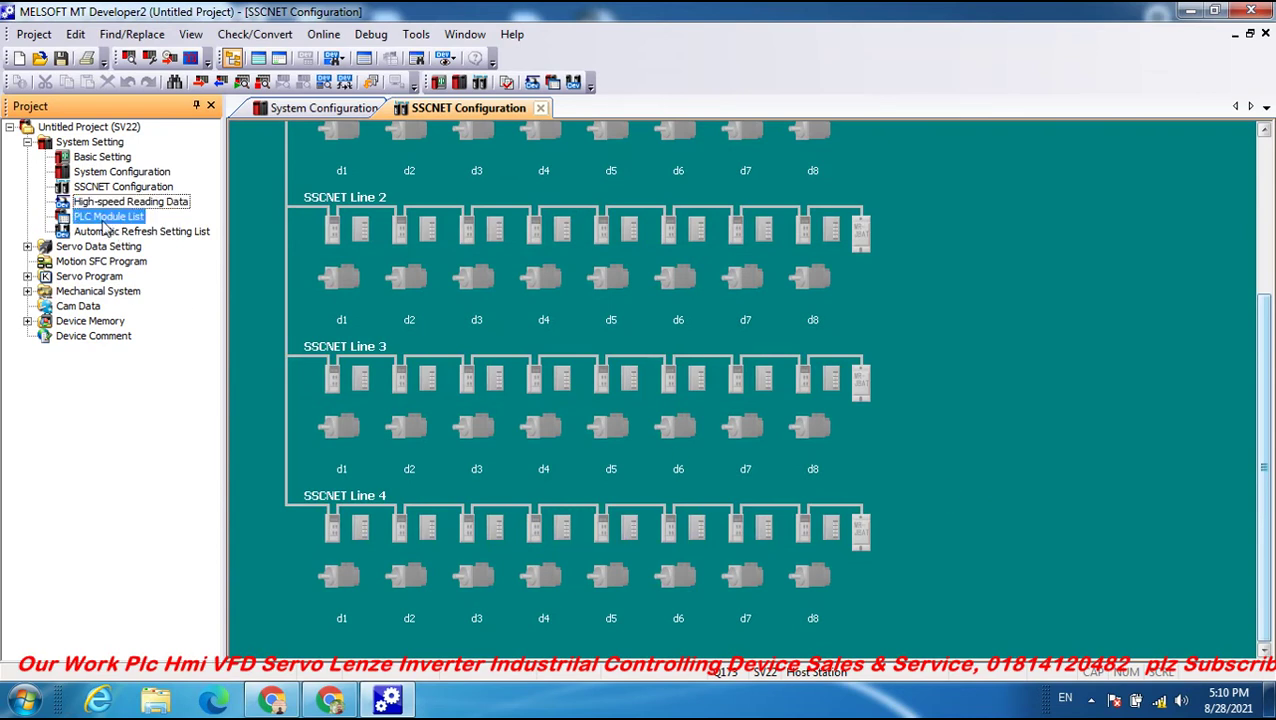
pyautogui.doubleClick(105, 217)
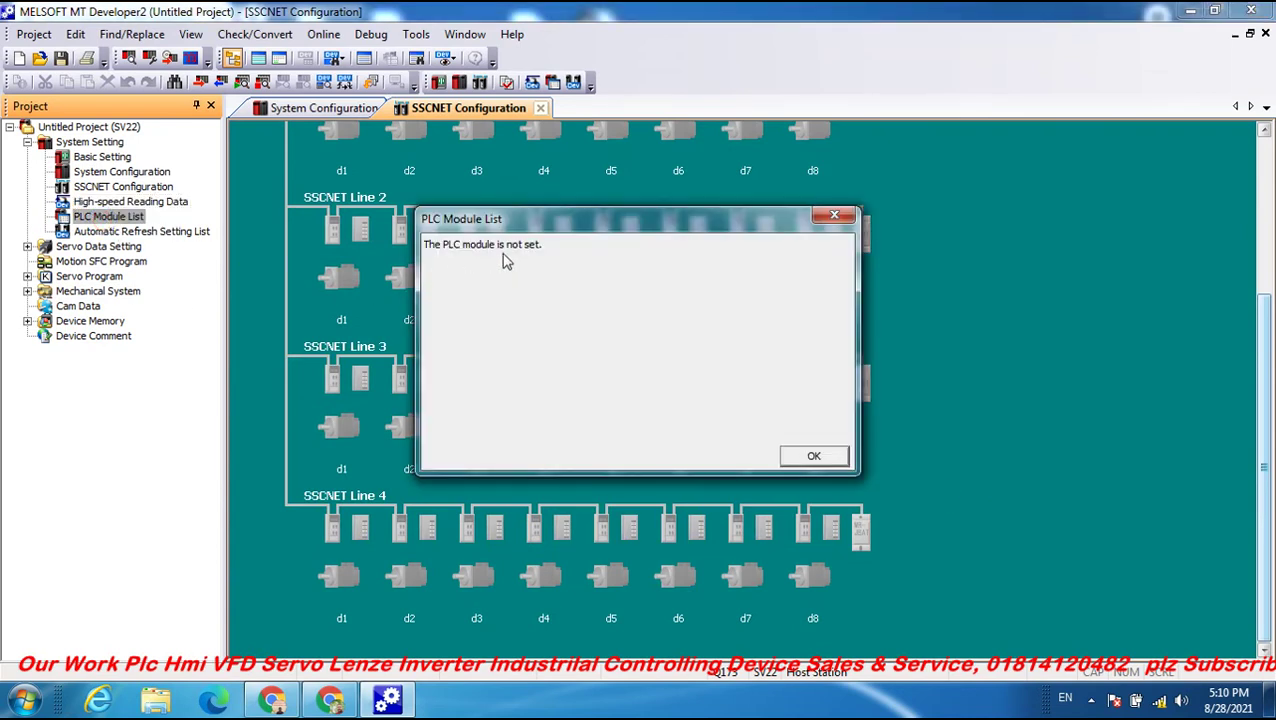
pyautogui.click(834, 218)
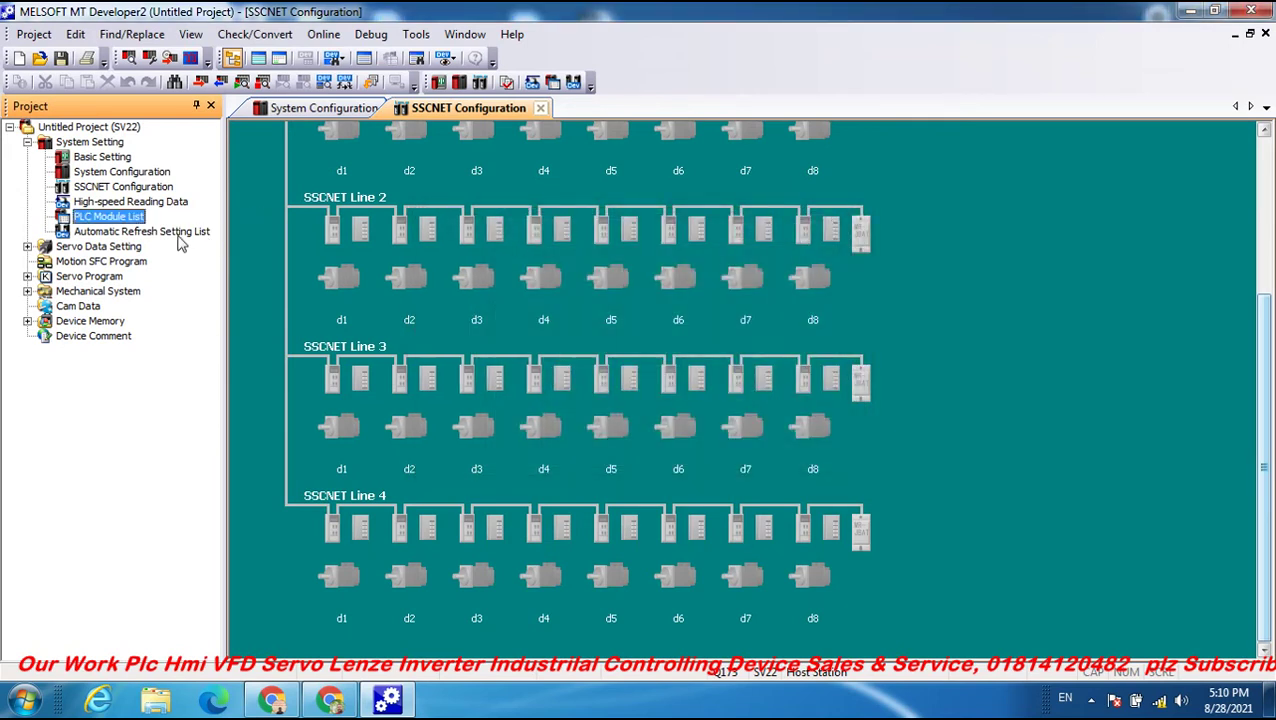
pyautogui.doubleClick(138, 231)
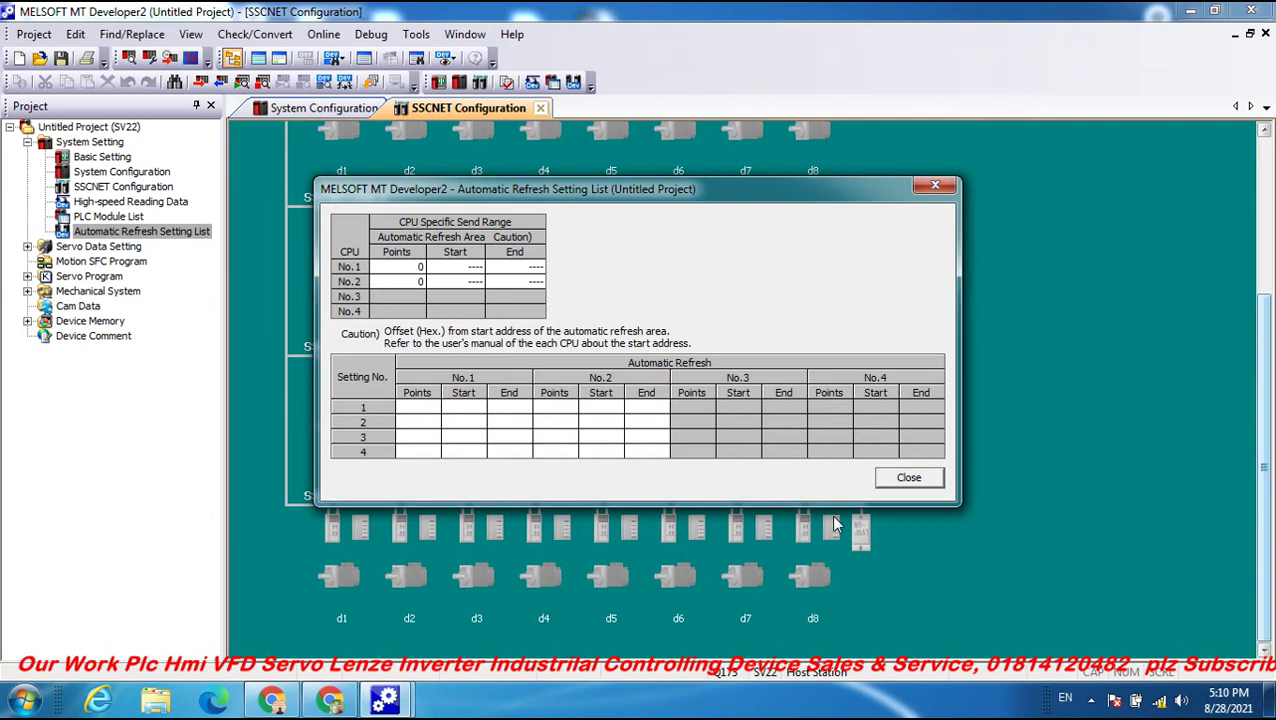
pyautogui.click(935, 185)
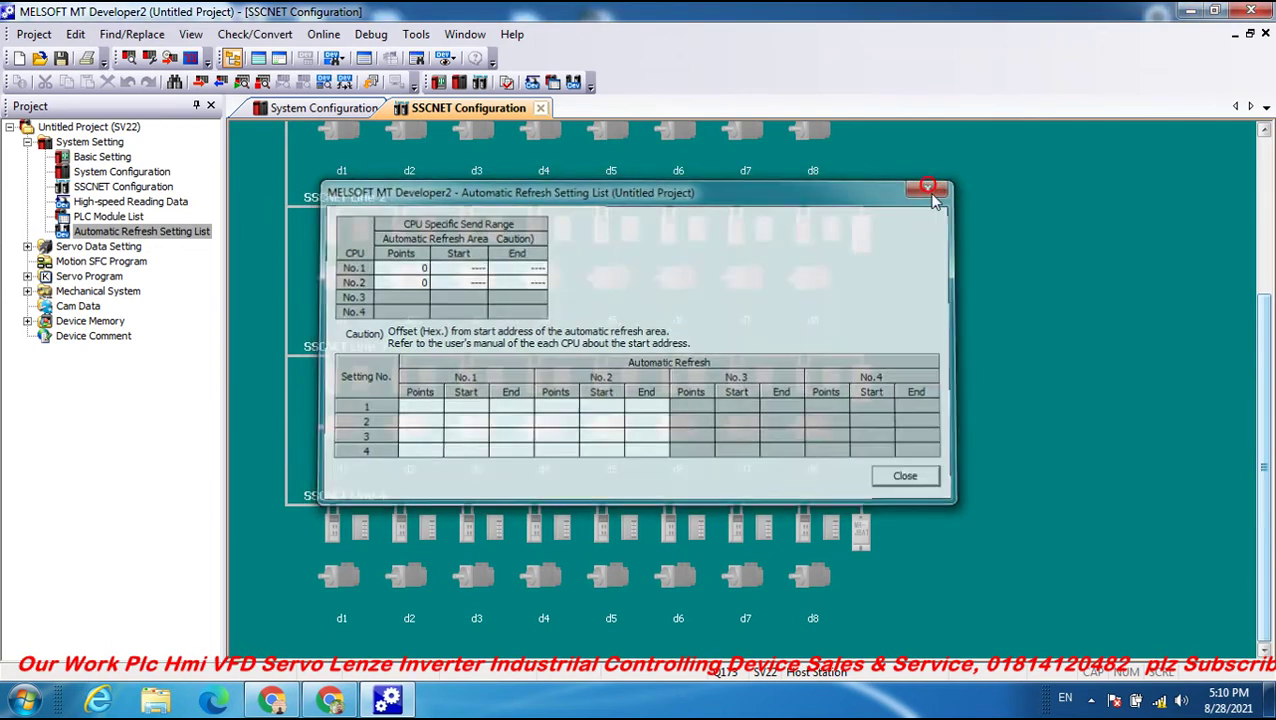
# Check the Servo Data Setting entries: servo data, servo parameter, parameter block and limit output data.
pyautogui.click(27, 246)
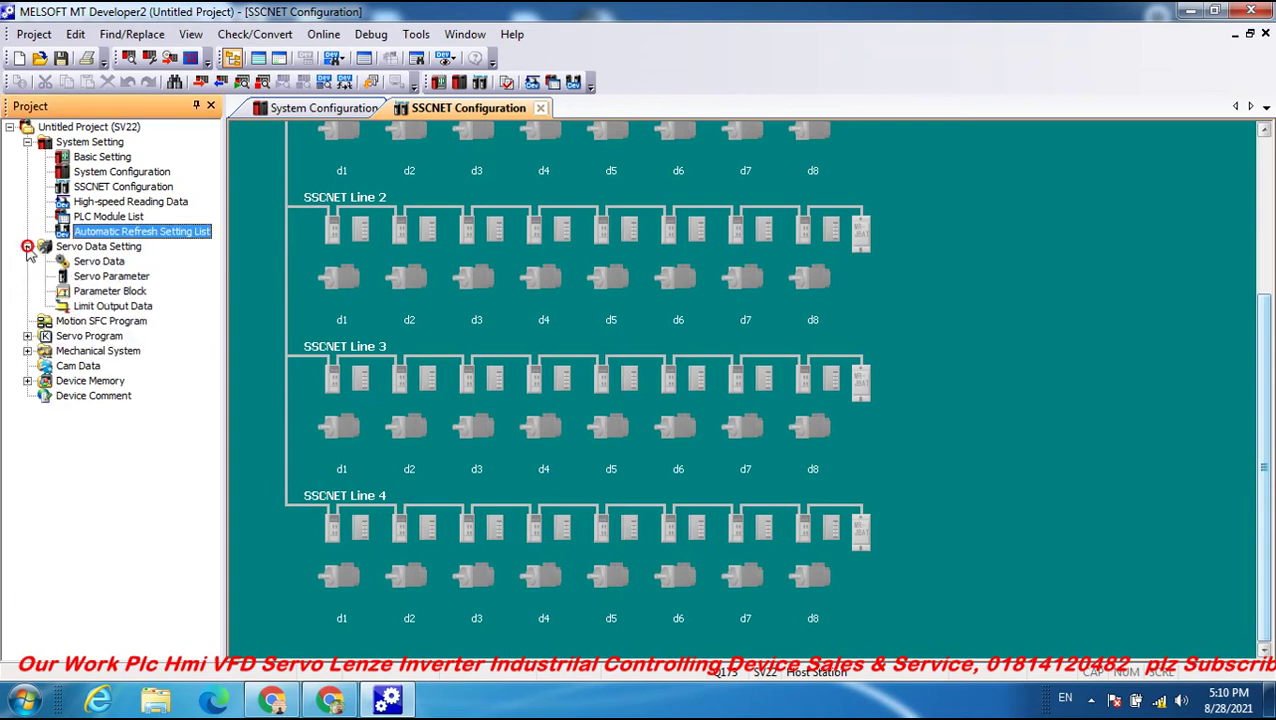
pyautogui.doubleClick(95, 262)
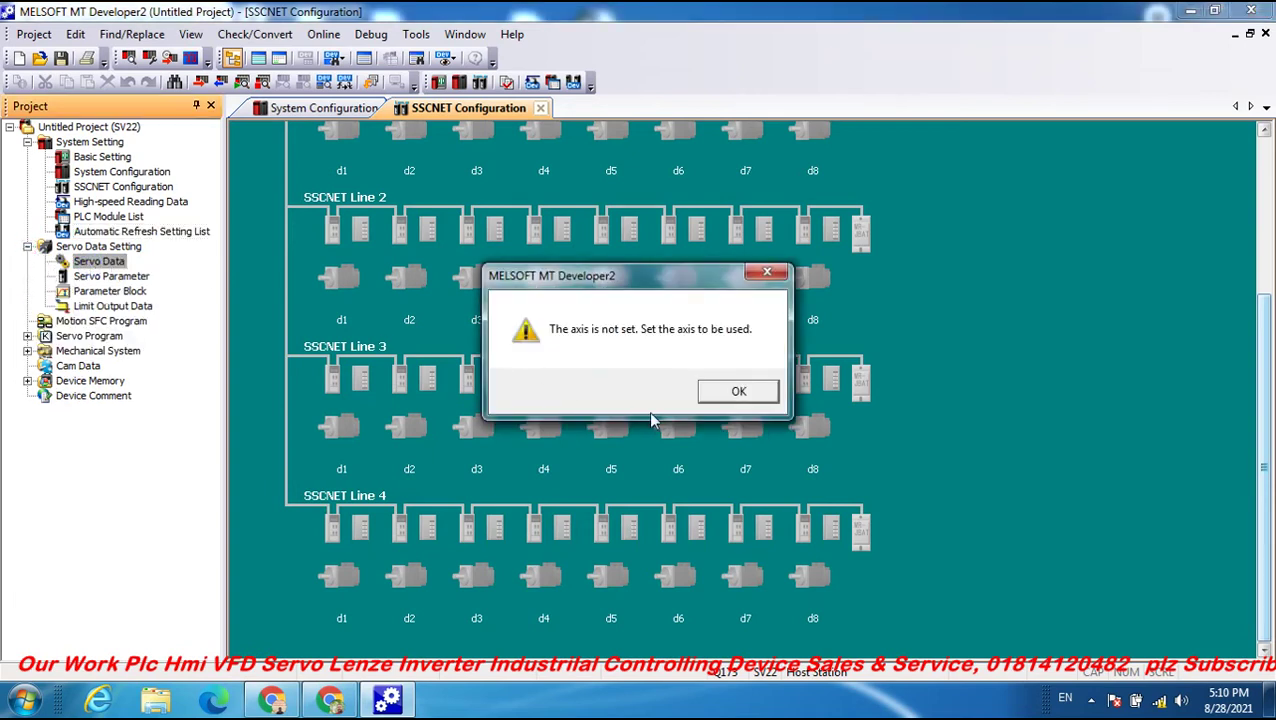
pyautogui.click(767, 272)
pyautogui.doubleClick(116, 276)
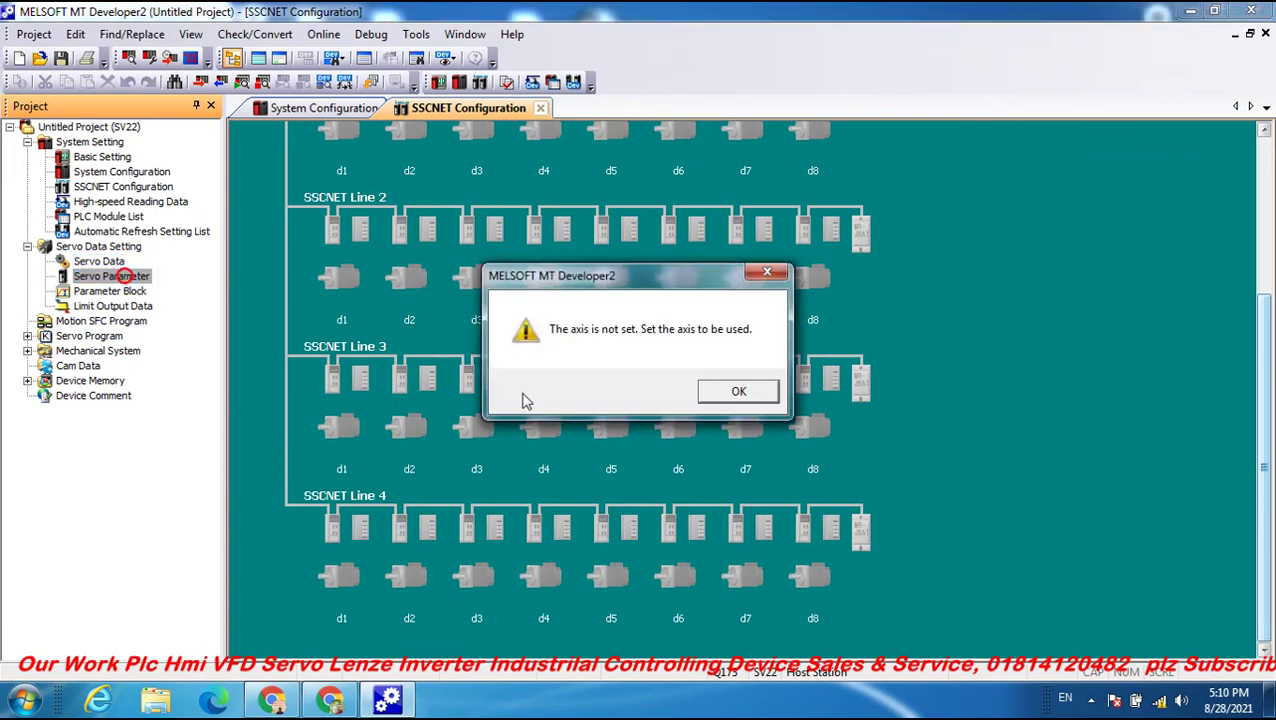
pyautogui.click(739, 393)
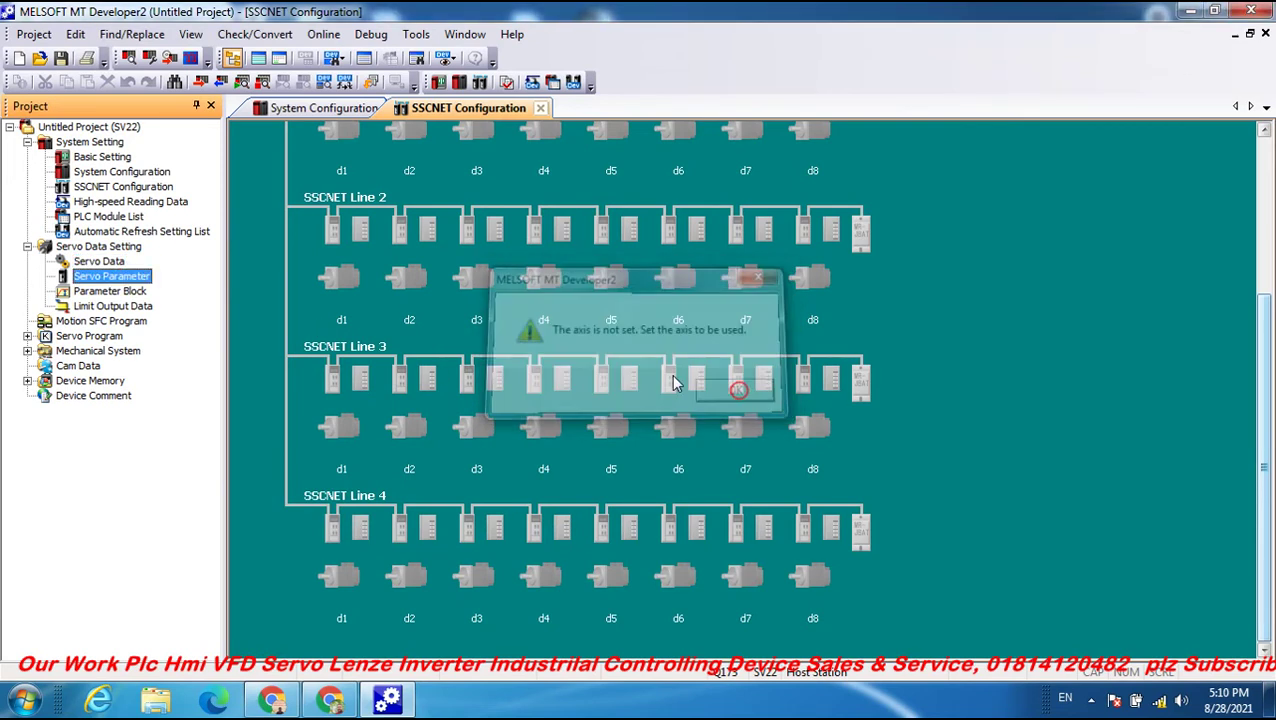
pyautogui.doubleClick(134, 292)
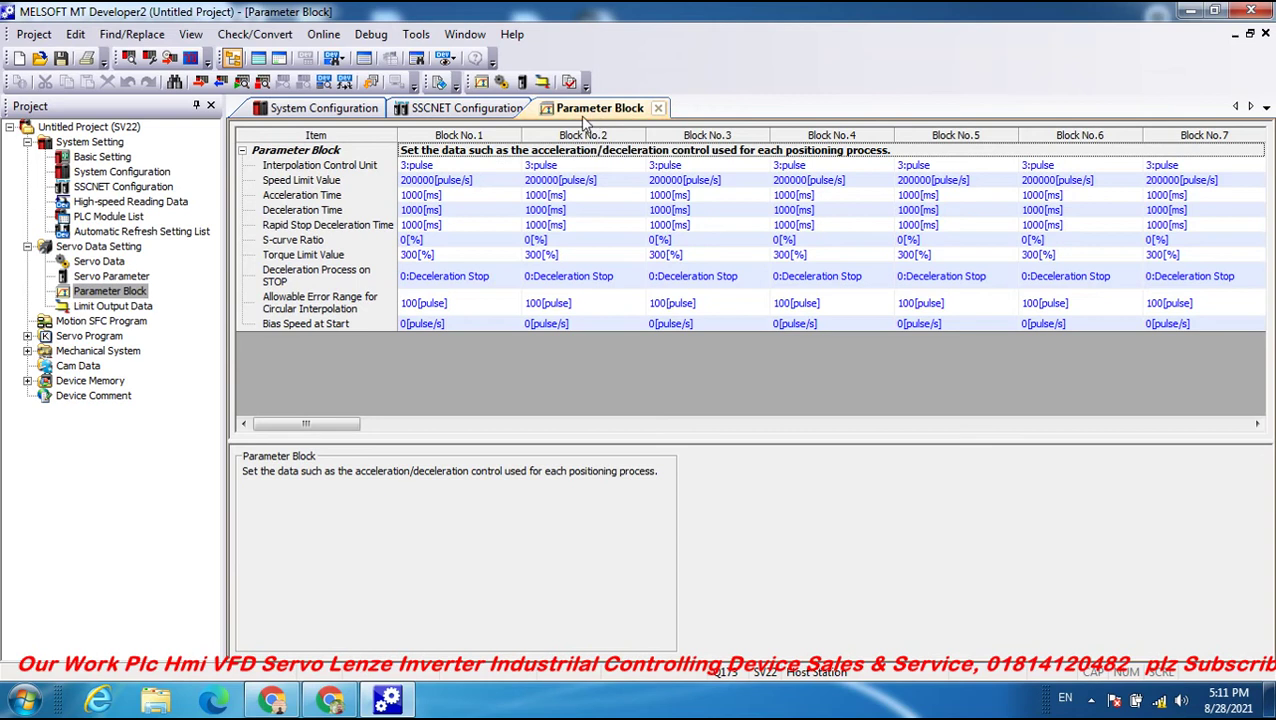
pyautogui.doubleClick(115, 307)
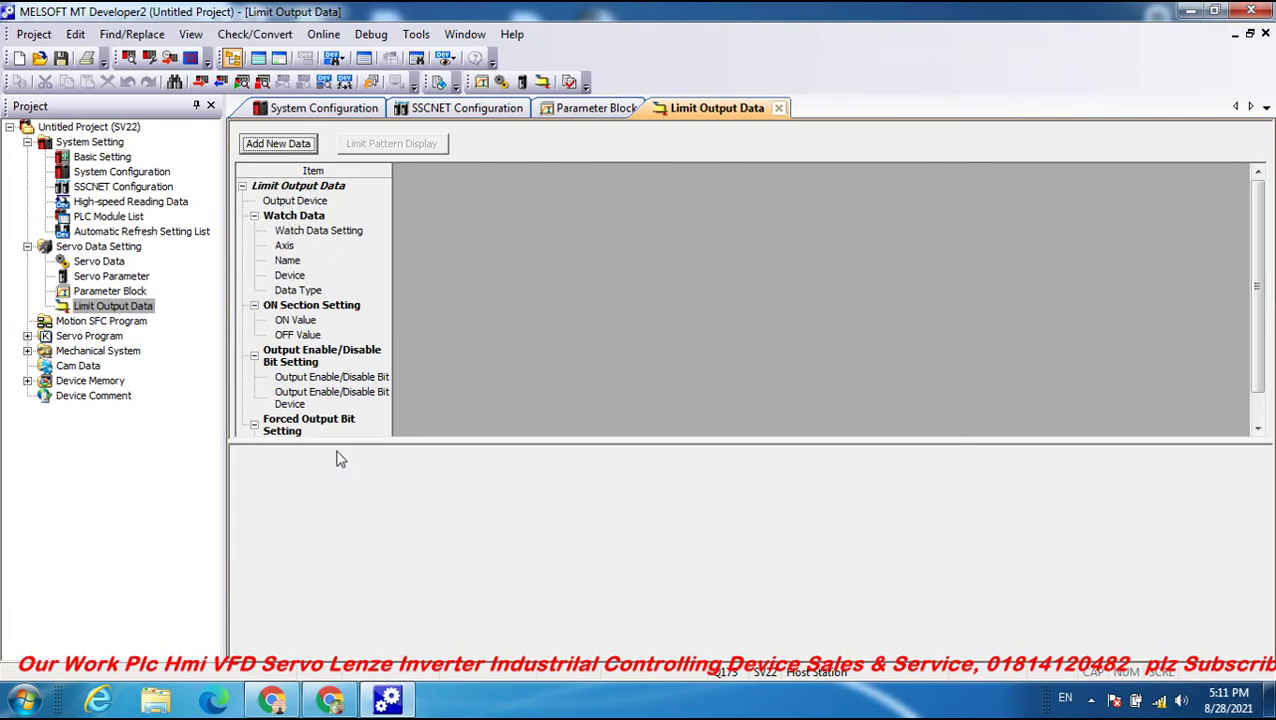
# Review the servo program list with its display filter options and the K mode allocation, leaving both dialogs without changes.
pyautogui.click(88, 324)
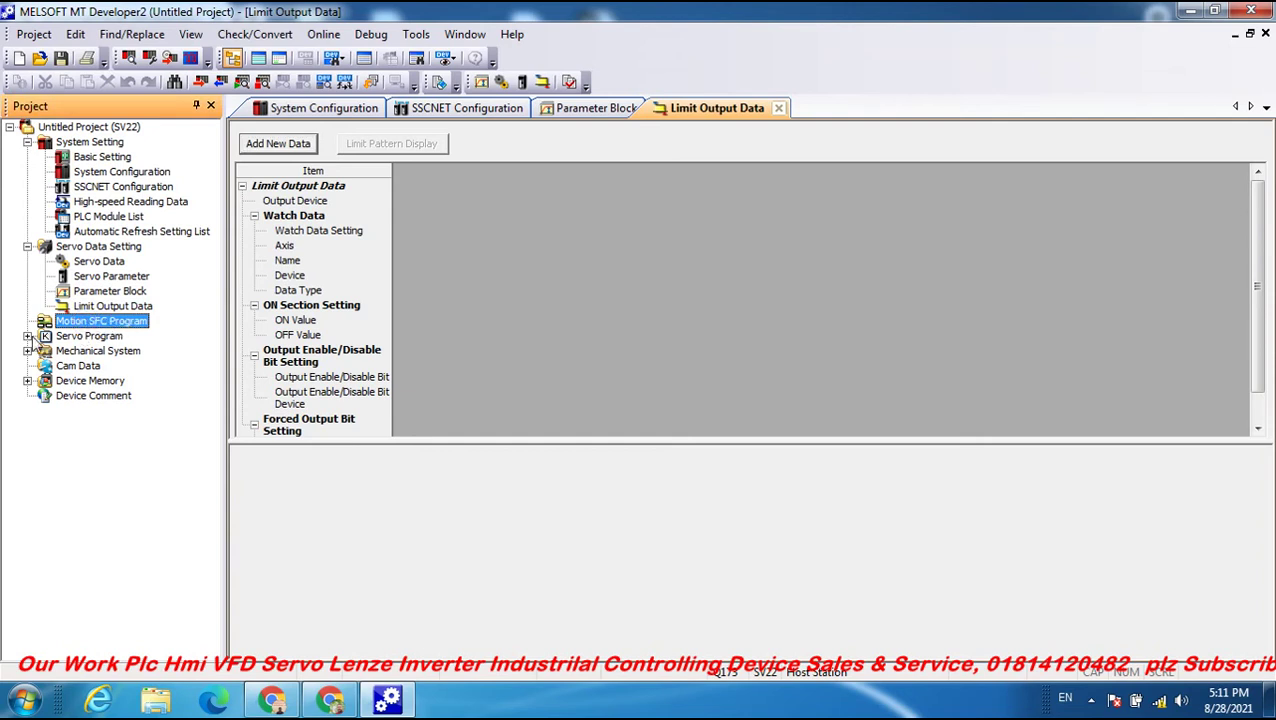
pyautogui.click(27, 336)
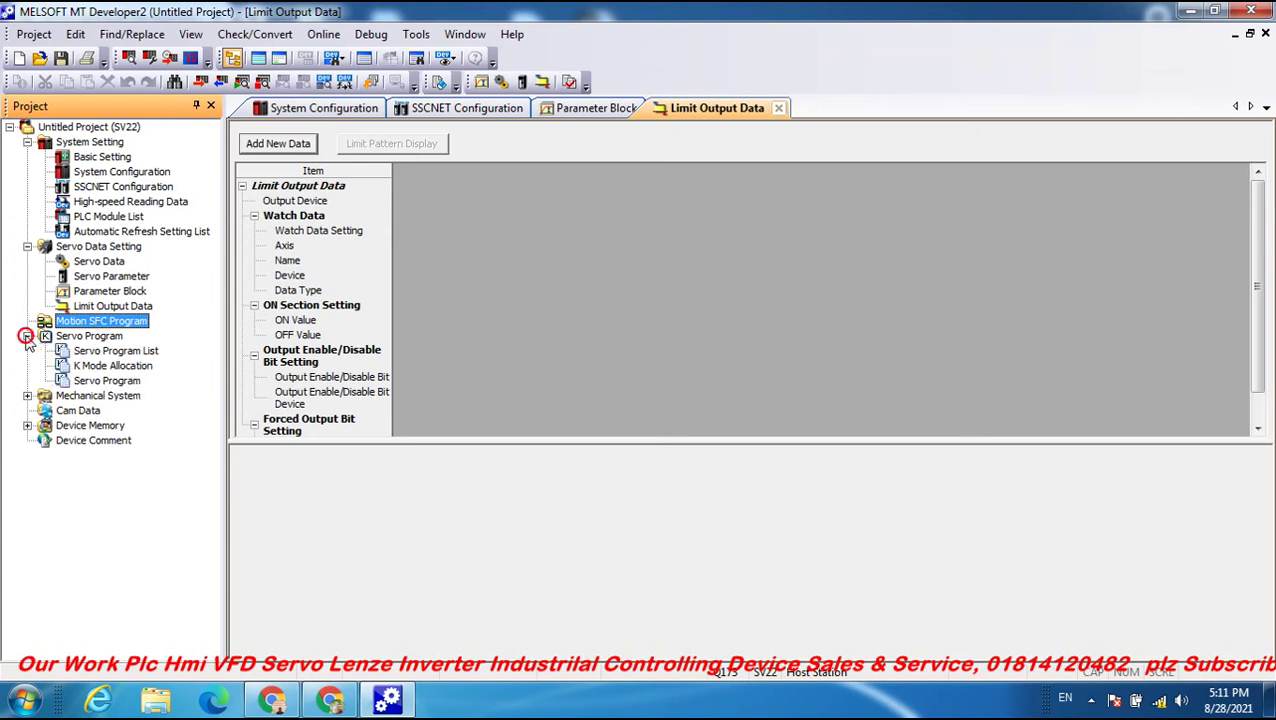
pyautogui.doubleClick(86, 352)
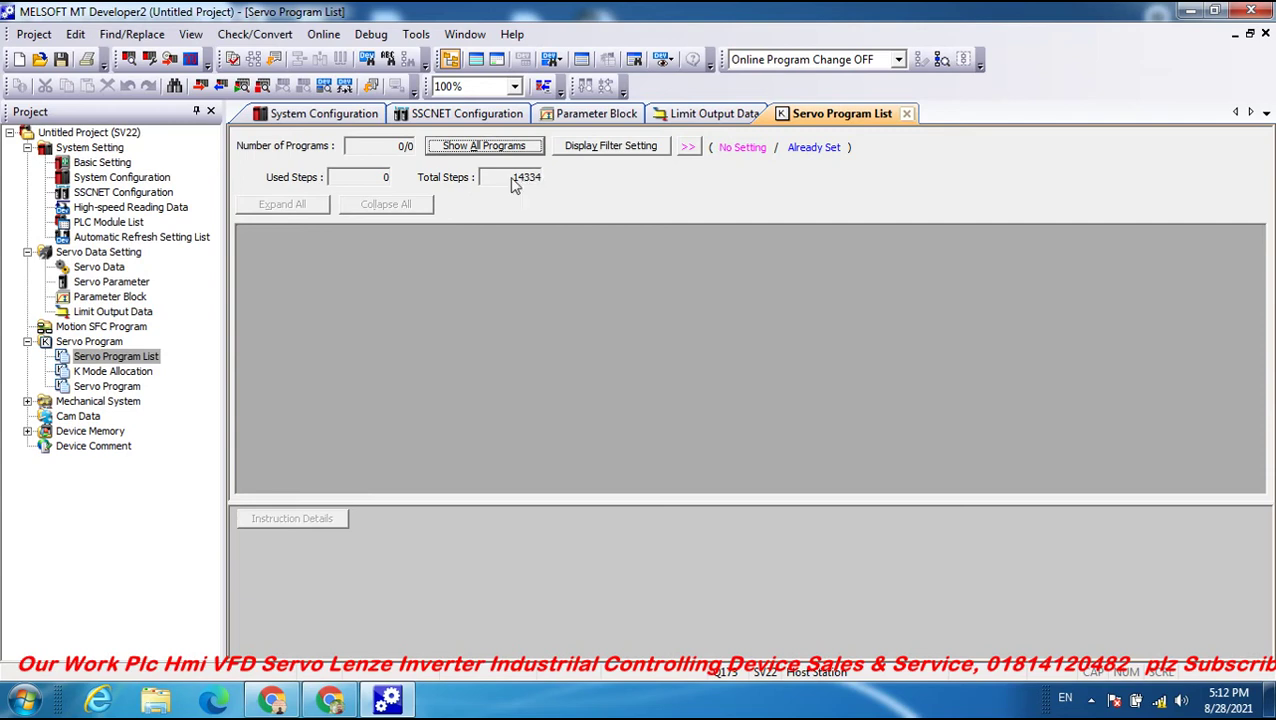
pyautogui.click(592, 148)
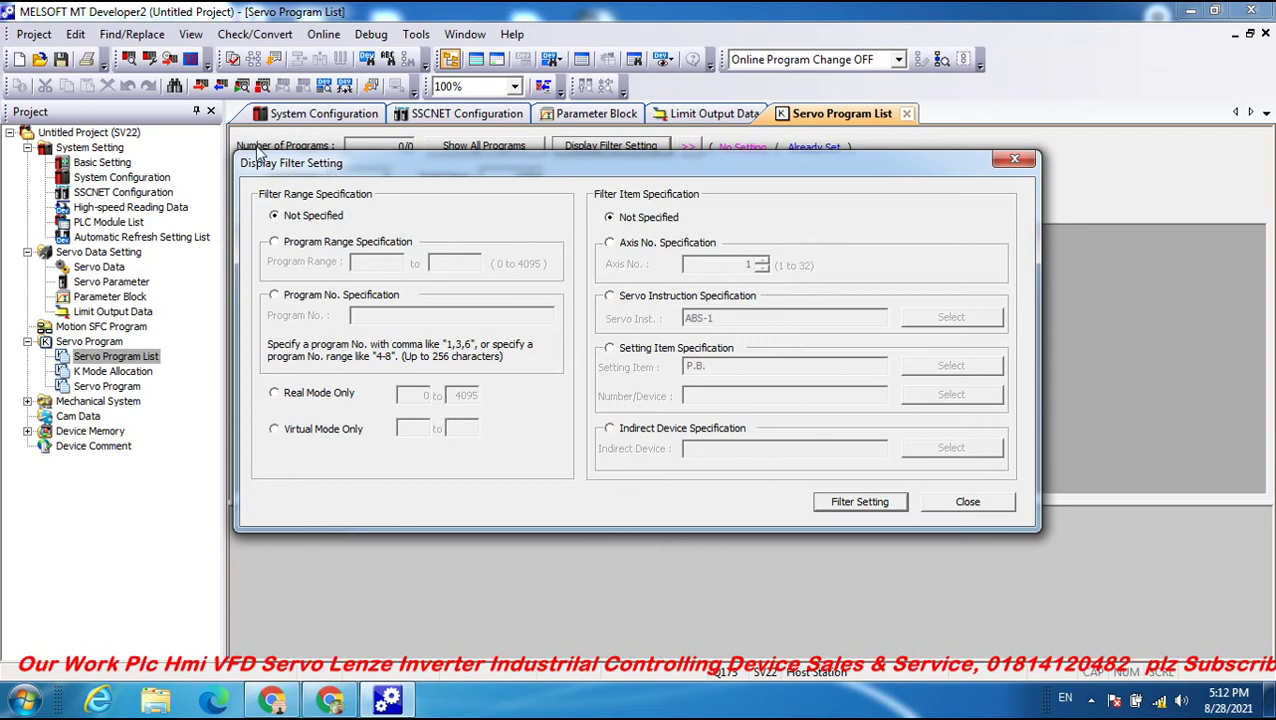
pyautogui.click(968, 504)
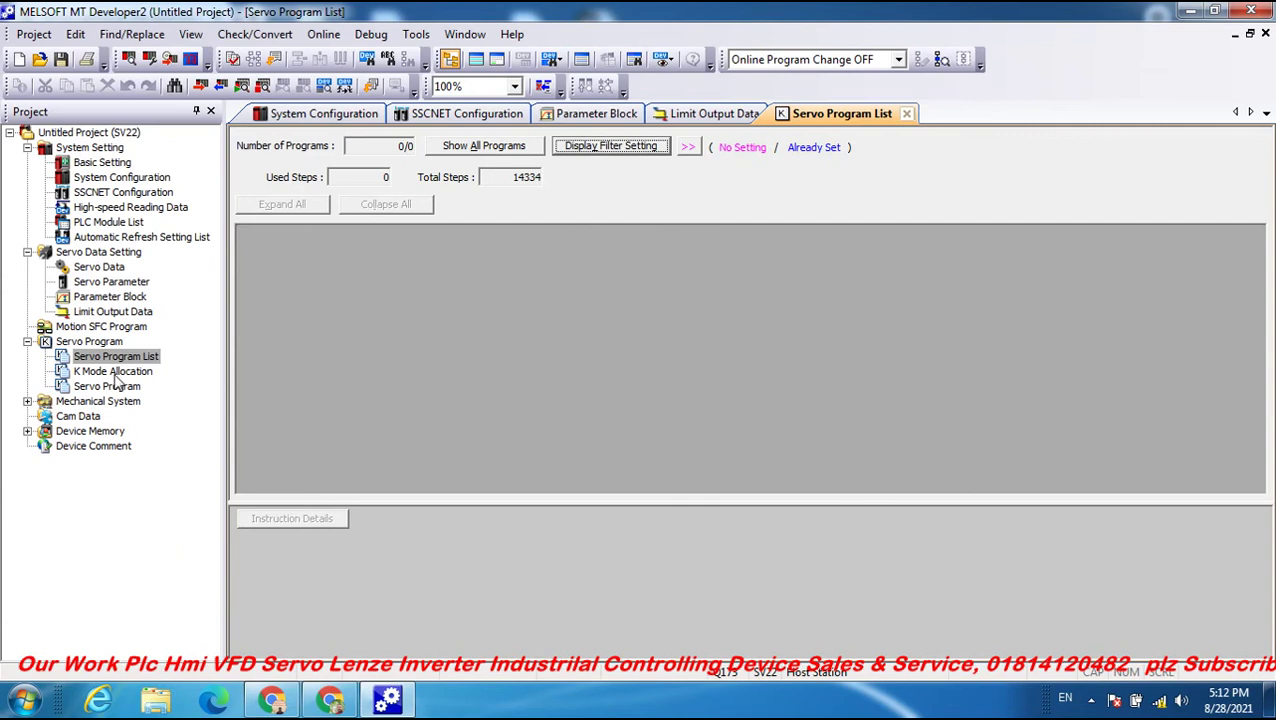
pyautogui.doubleClick(101, 372)
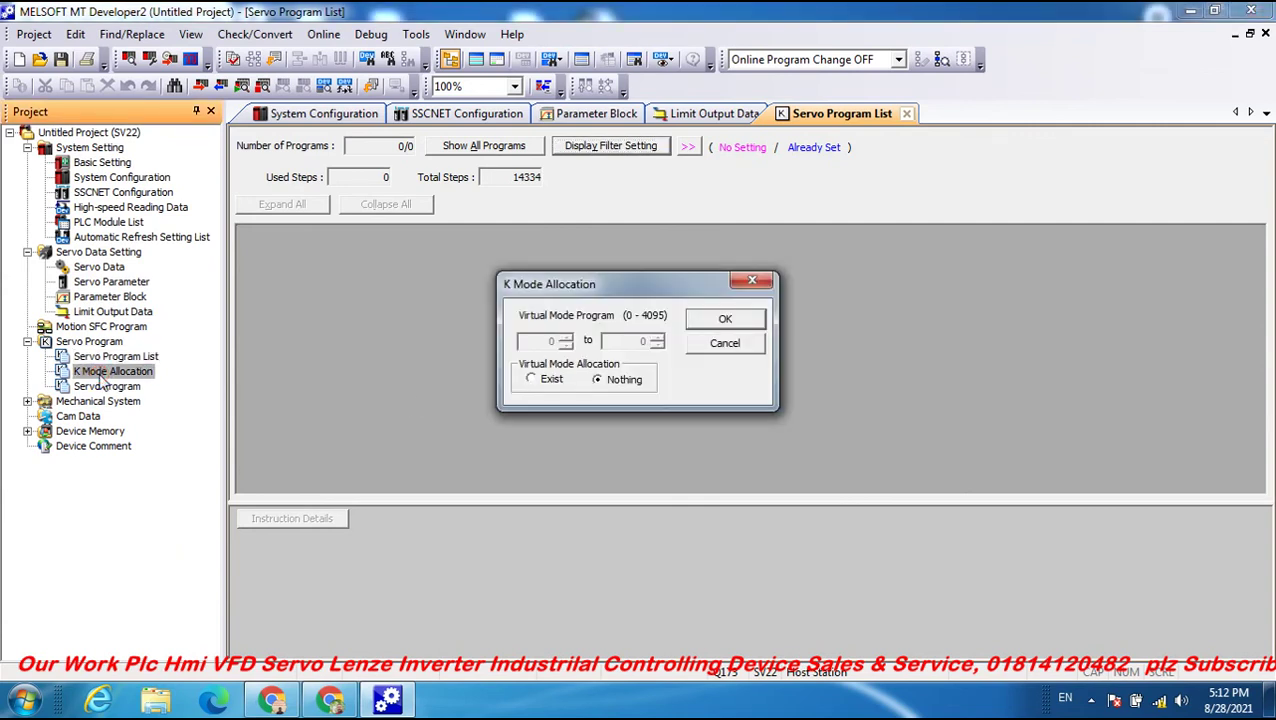
pyautogui.click(751, 282)
pyautogui.click(95, 388)
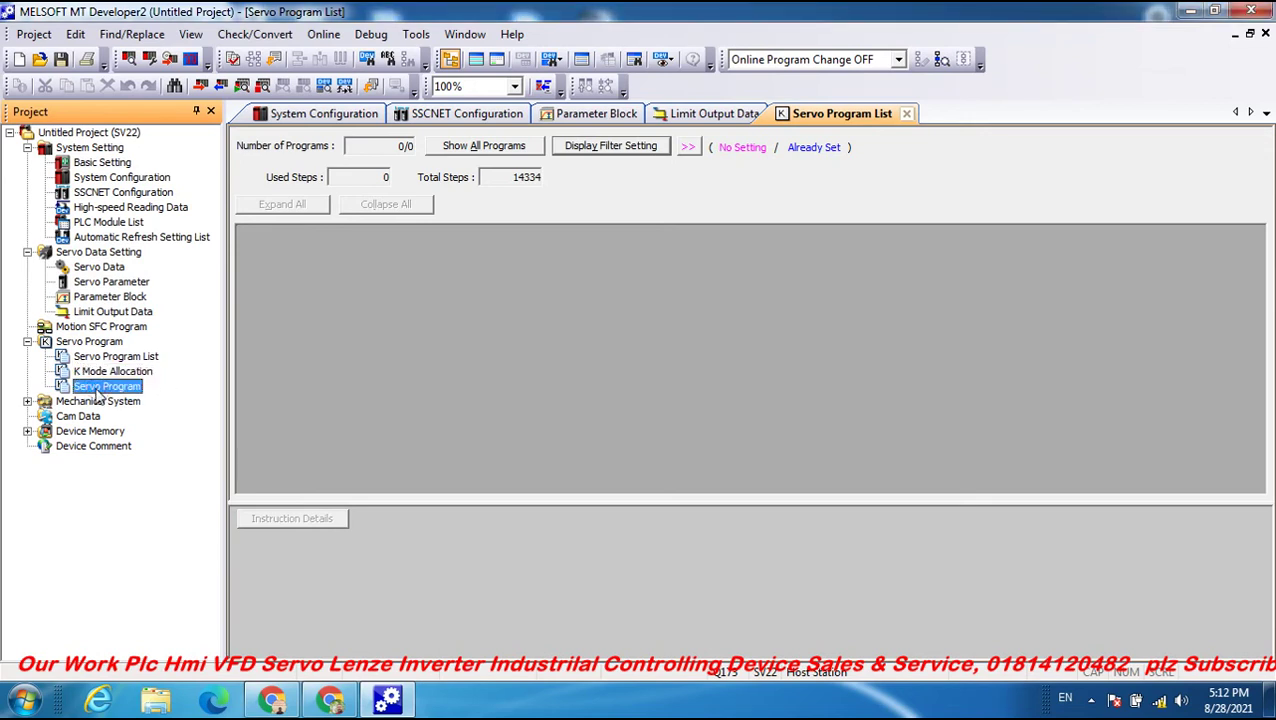
# Check the project's mechanical system program and cam data entries.
pyautogui.click(27, 401)
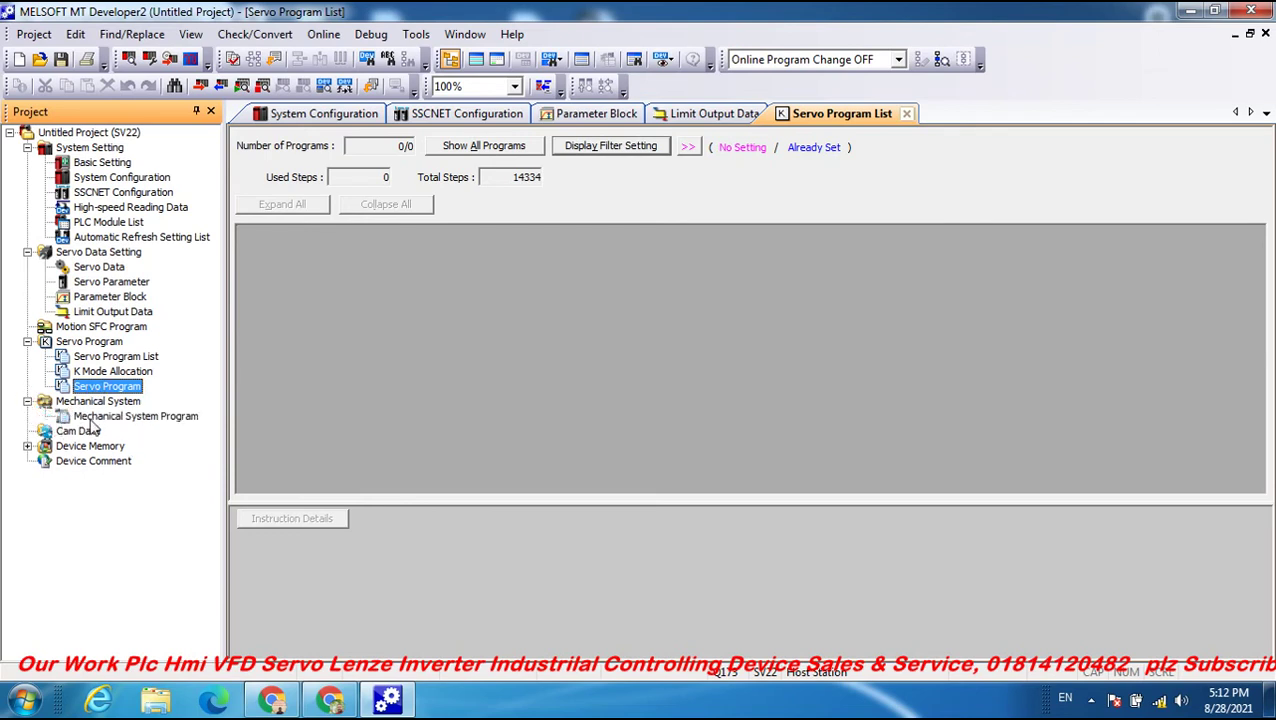
pyautogui.click(128, 416)
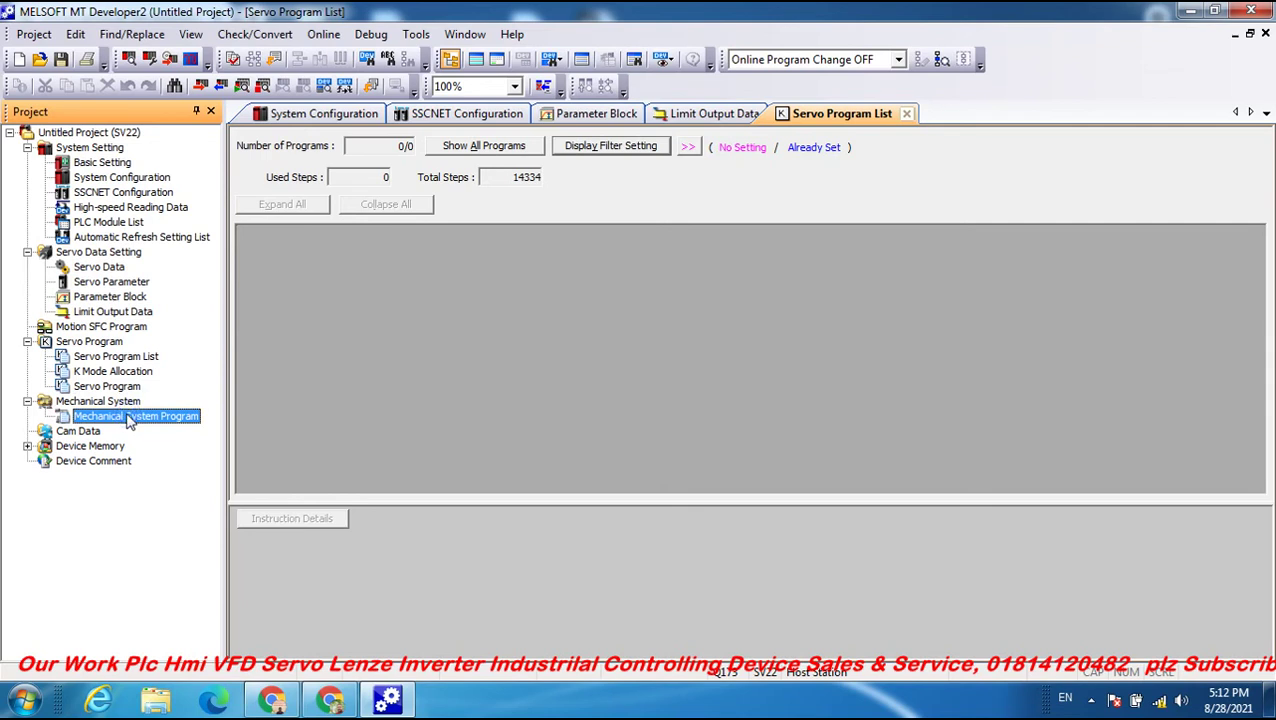
pyautogui.doubleClick(127, 416)
pyautogui.click(66, 431)
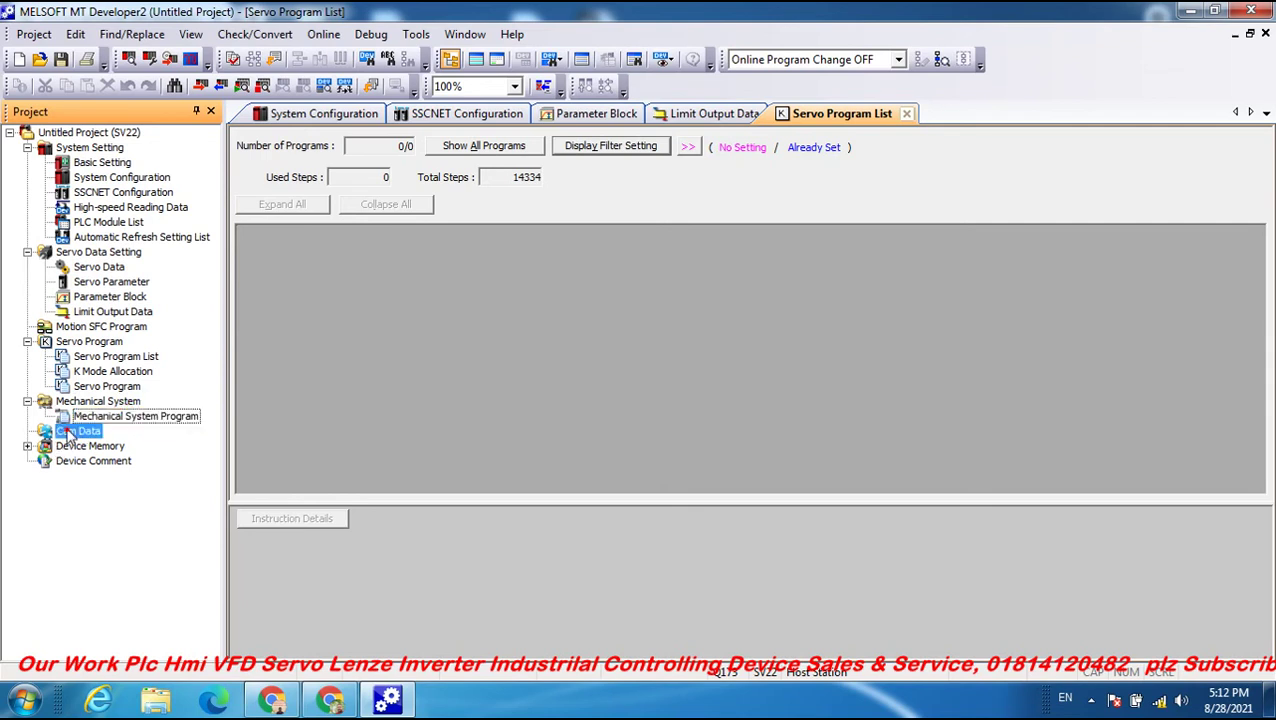
# Open the device memory's DATA entry to examine the D register values.
pyautogui.click(28, 446)
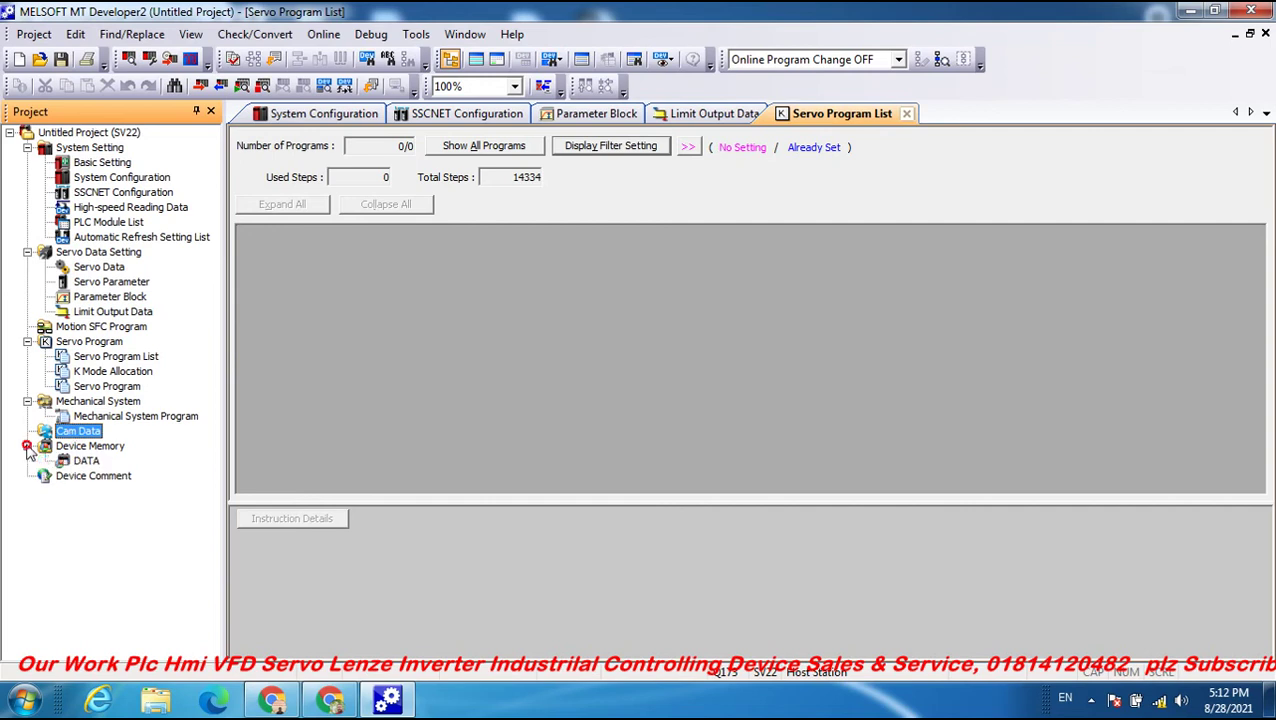
pyautogui.click(88, 460)
pyautogui.doubleClick(88, 460)
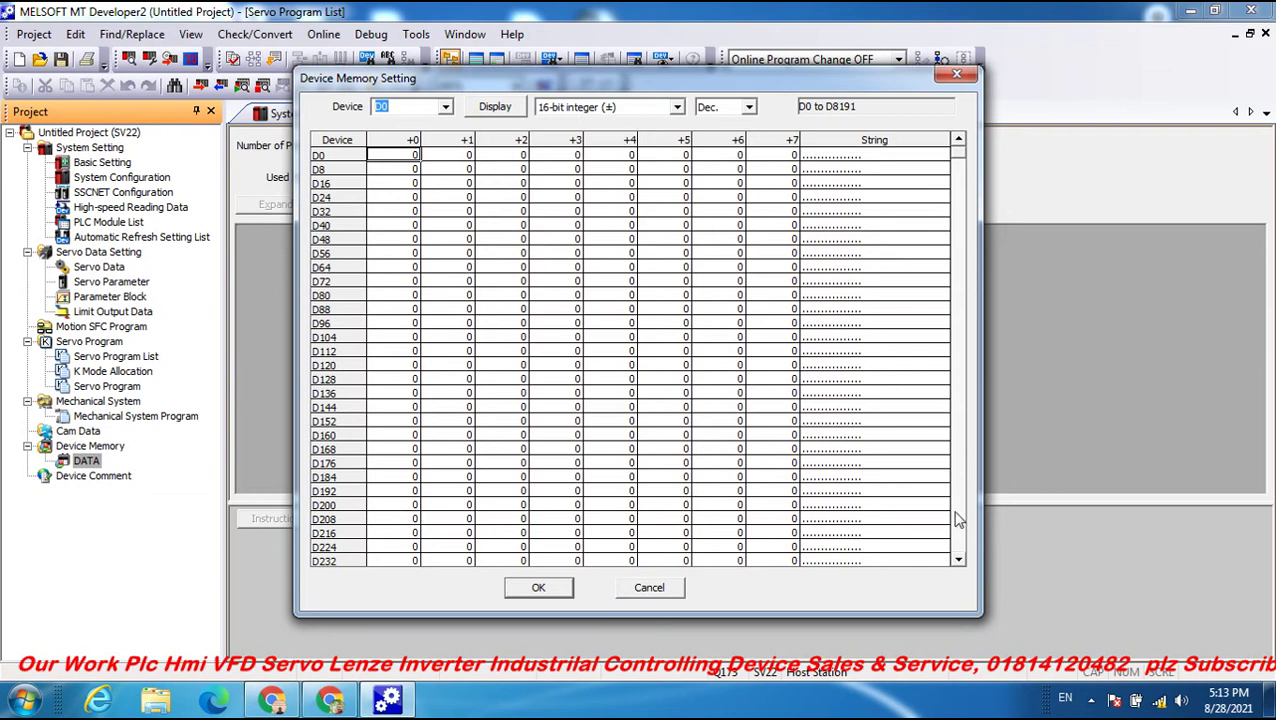
# Close the device memory values without changes and review the servo lines in the SSCNET configuration.
pyautogui.moveTo(965, 162)
pyautogui.mouseDown()
pyautogui.moveTo(970, 385)
pyautogui.moveTo(944, 138)
pyautogui.moveTo(955, 140)
pyautogui.mouseUp()
pyautogui.click(956, 75)
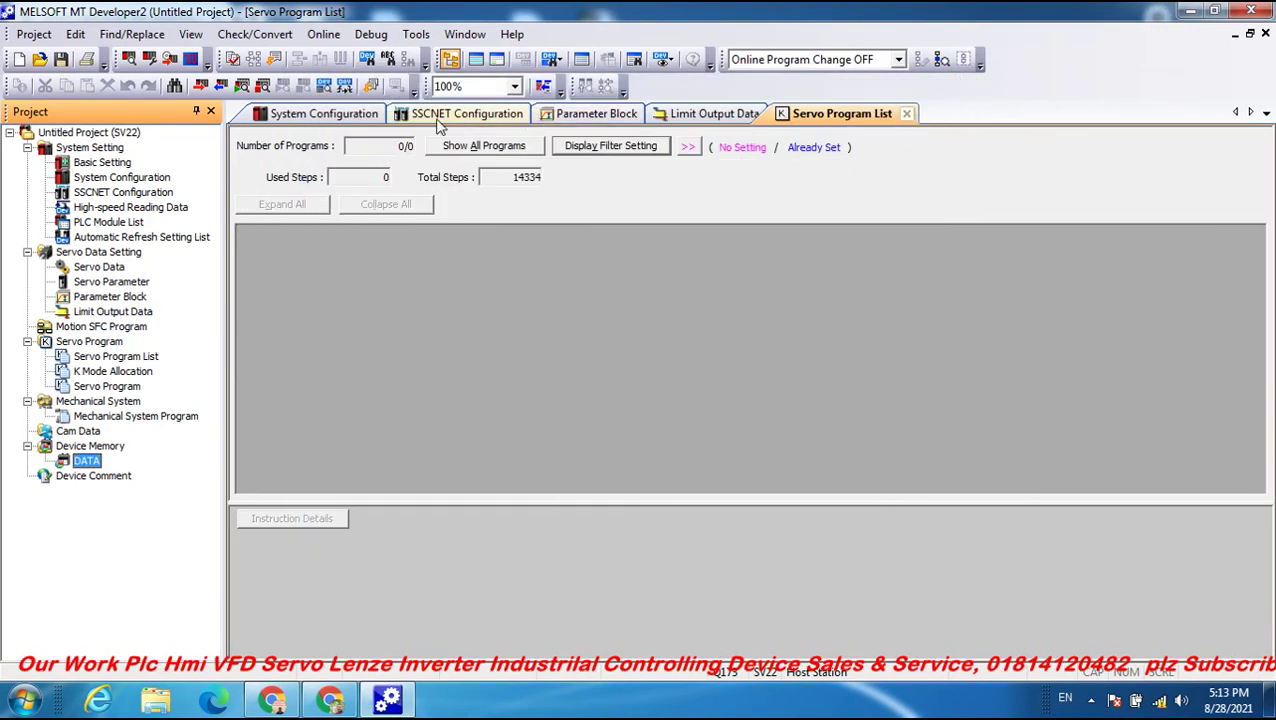
pyautogui.click(448, 116)
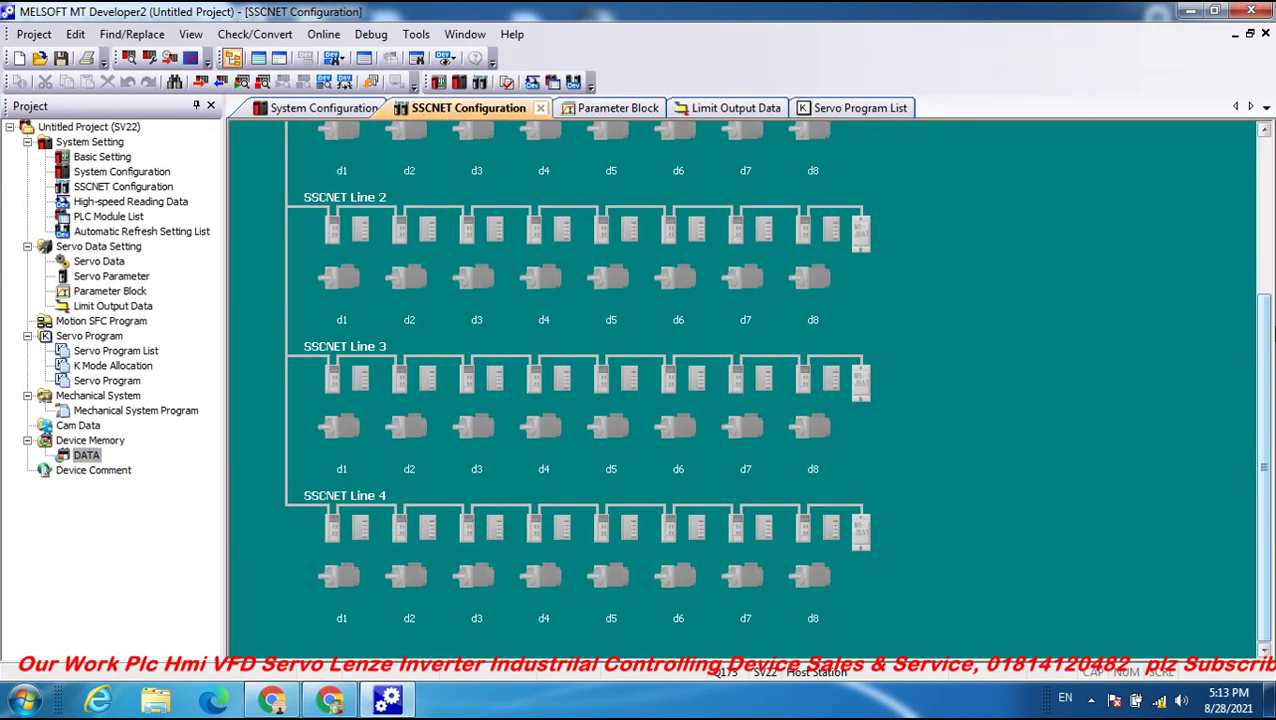
pyautogui.moveTo(1263, 366); pyautogui.dragTo(1224, 203)
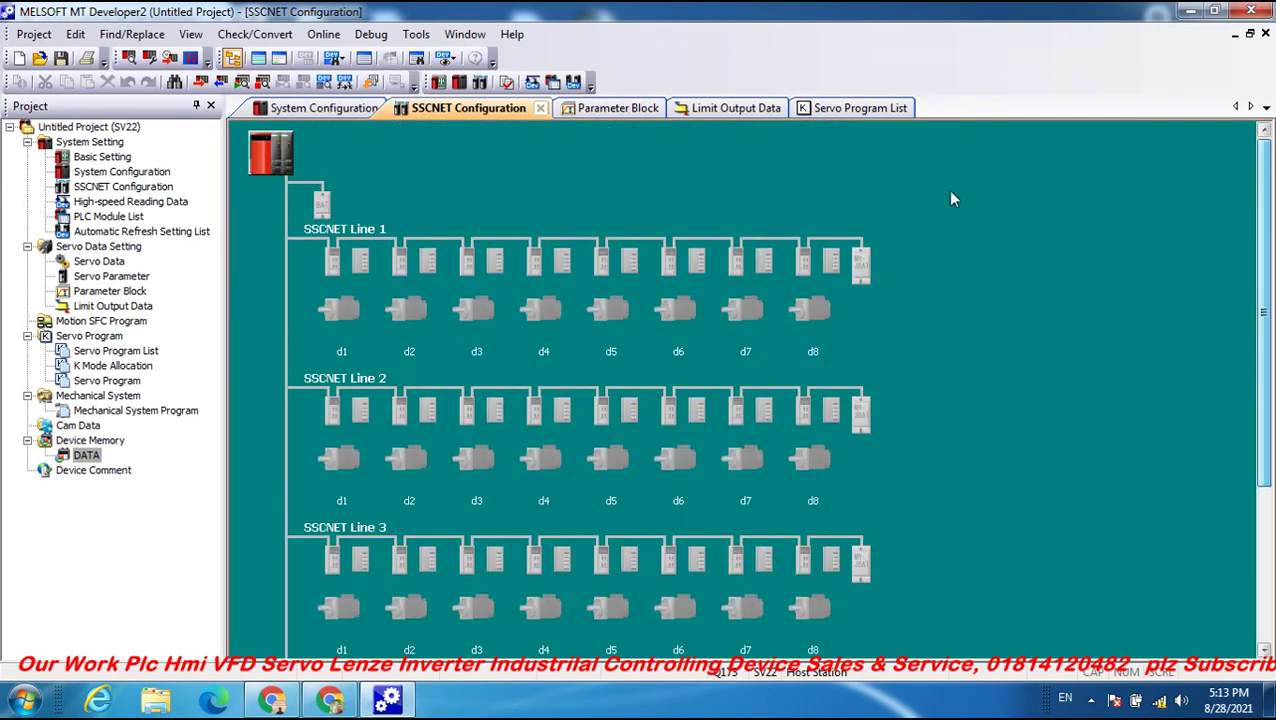
pyautogui.click(40, 34)
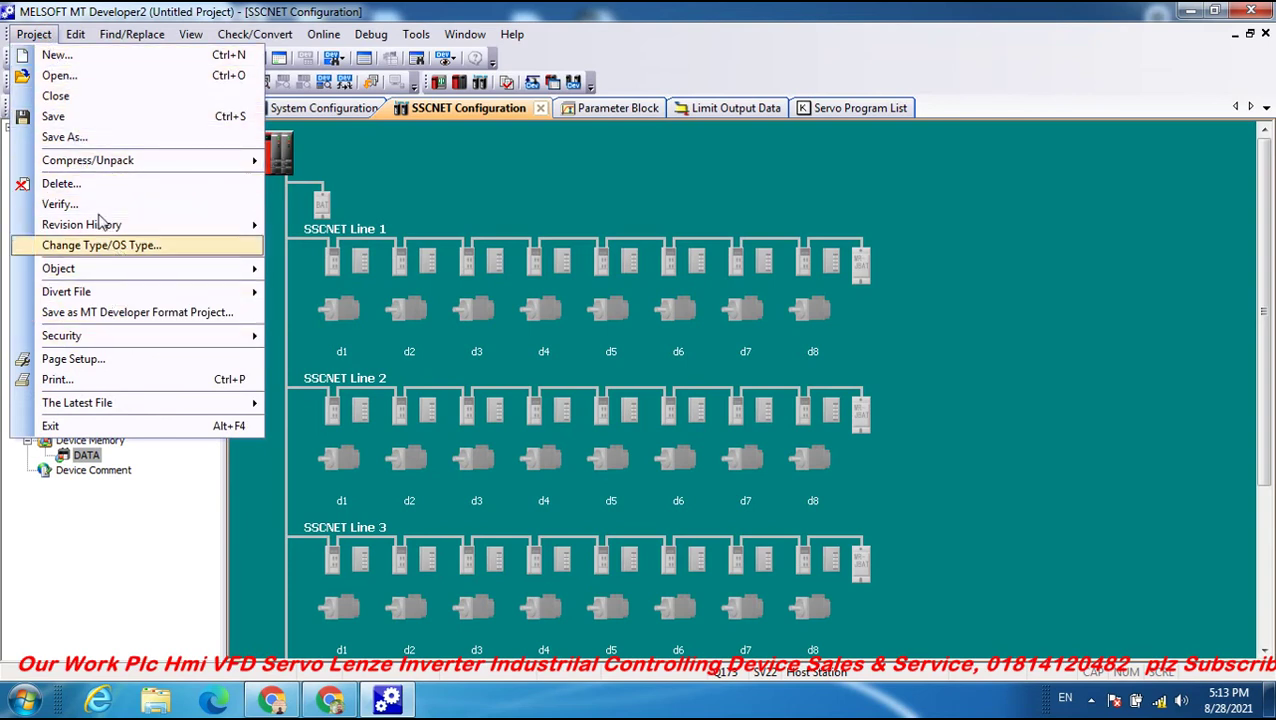
pyautogui.moveTo(101, 47)
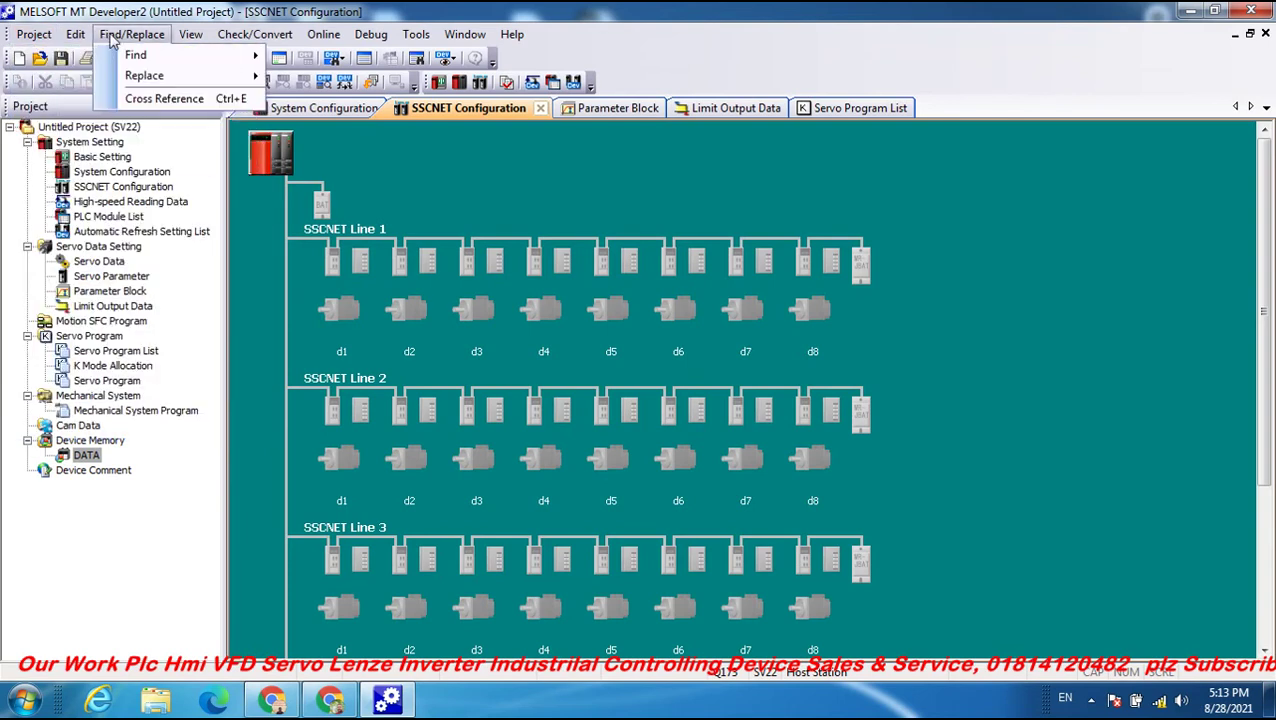
pyautogui.moveTo(178, 36)
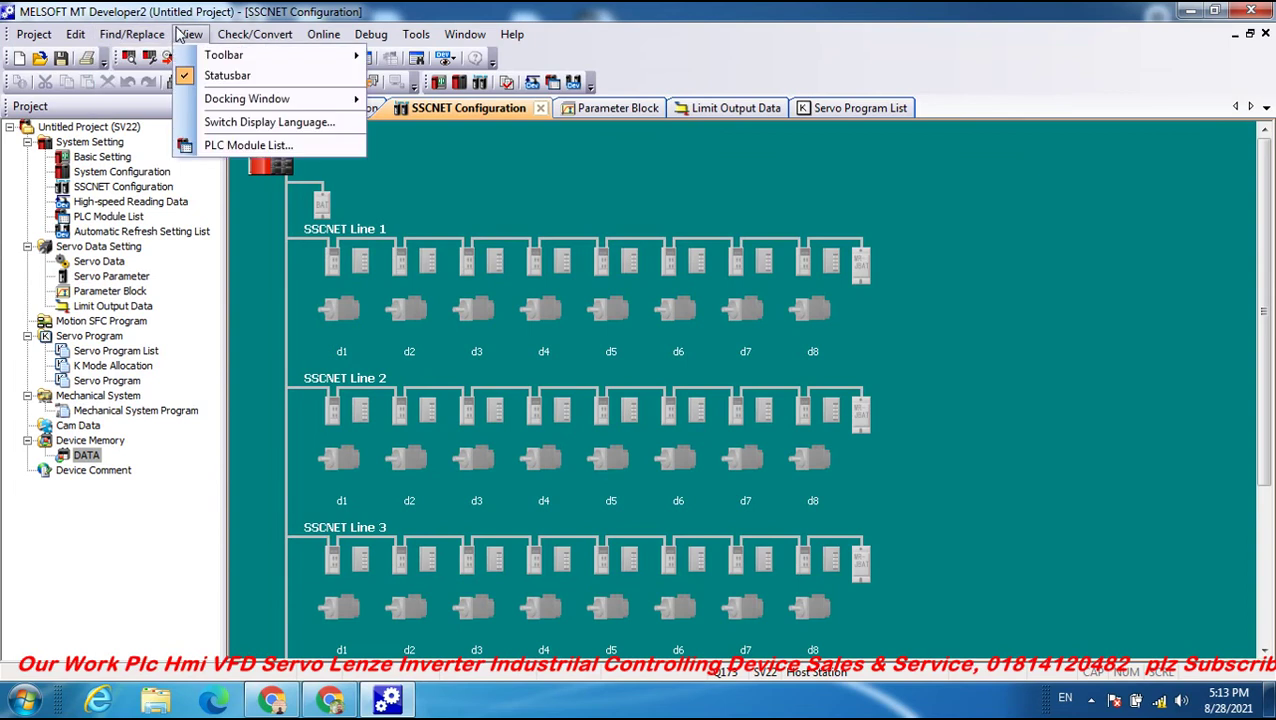
pyautogui.moveTo(230, 40)
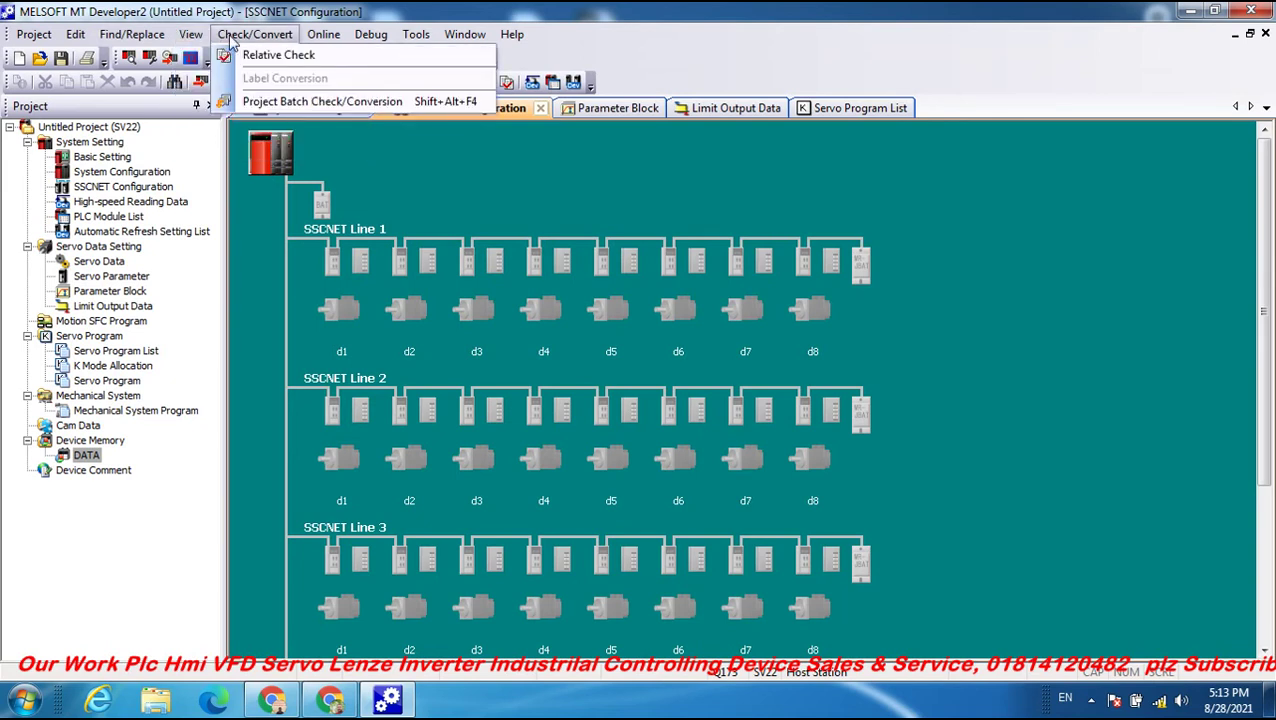
# Start monitoring for all windows and start watching on the connected motion CPU.
pyautogui.moveTo(328, 45)
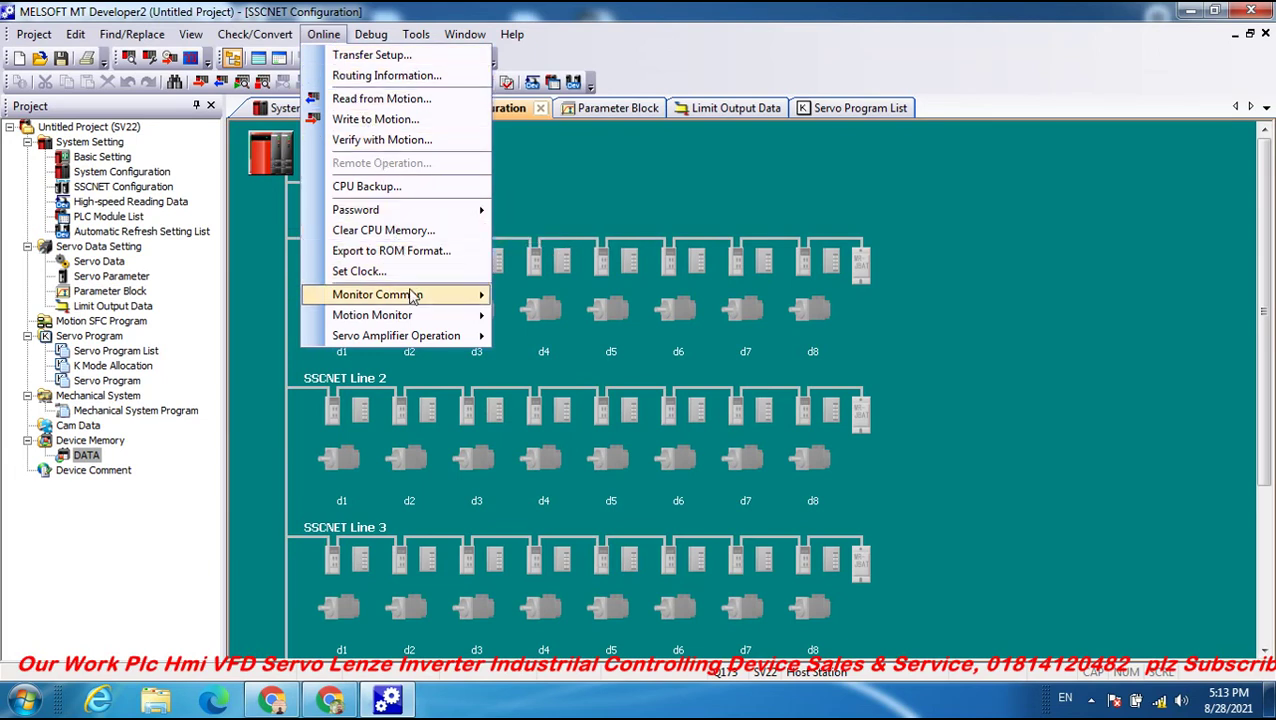
pyautogui.moveTo(413, 296)
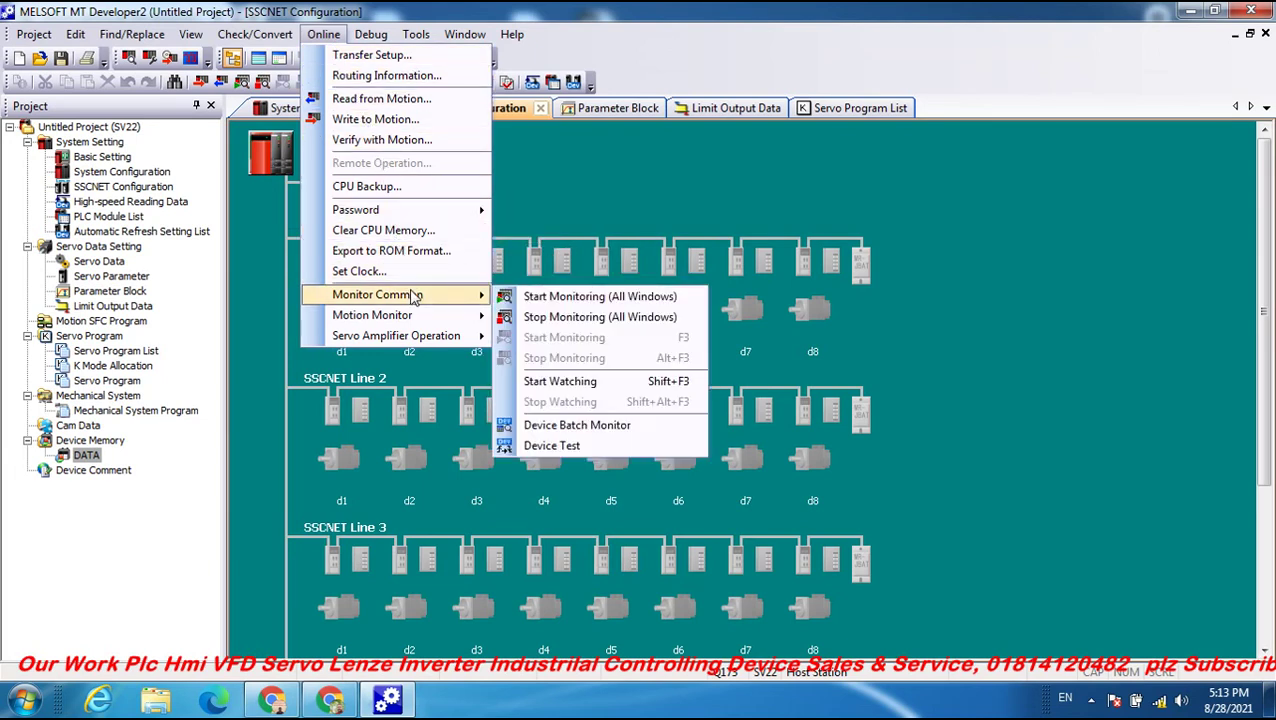
pyautogui.click(545, 297)
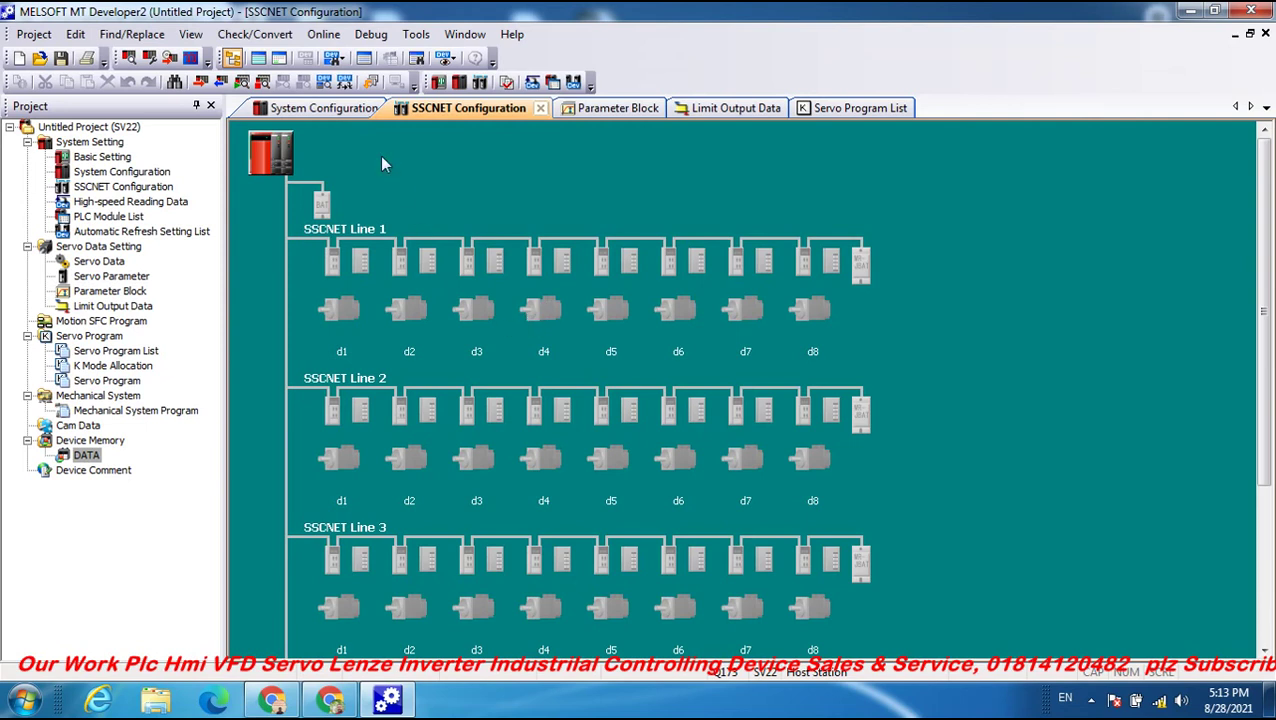
pyautogui.click(323, 36)
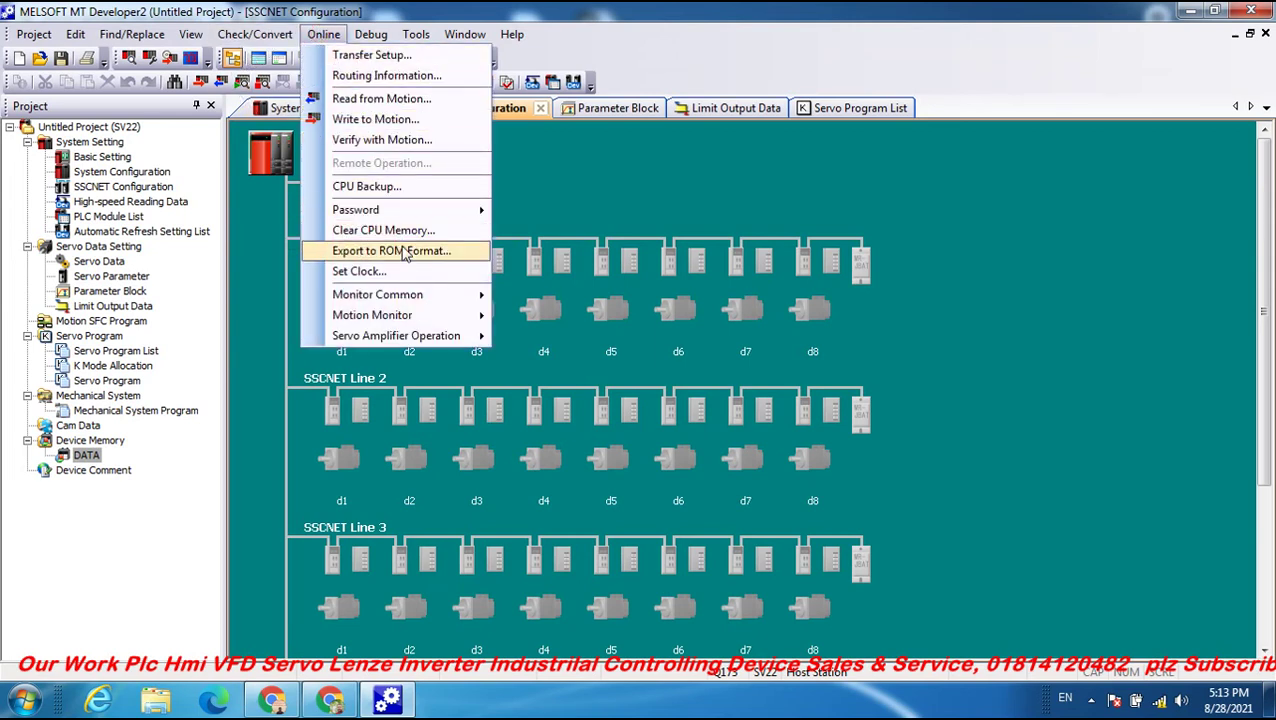
pyautogui.moveTo(412, 296)
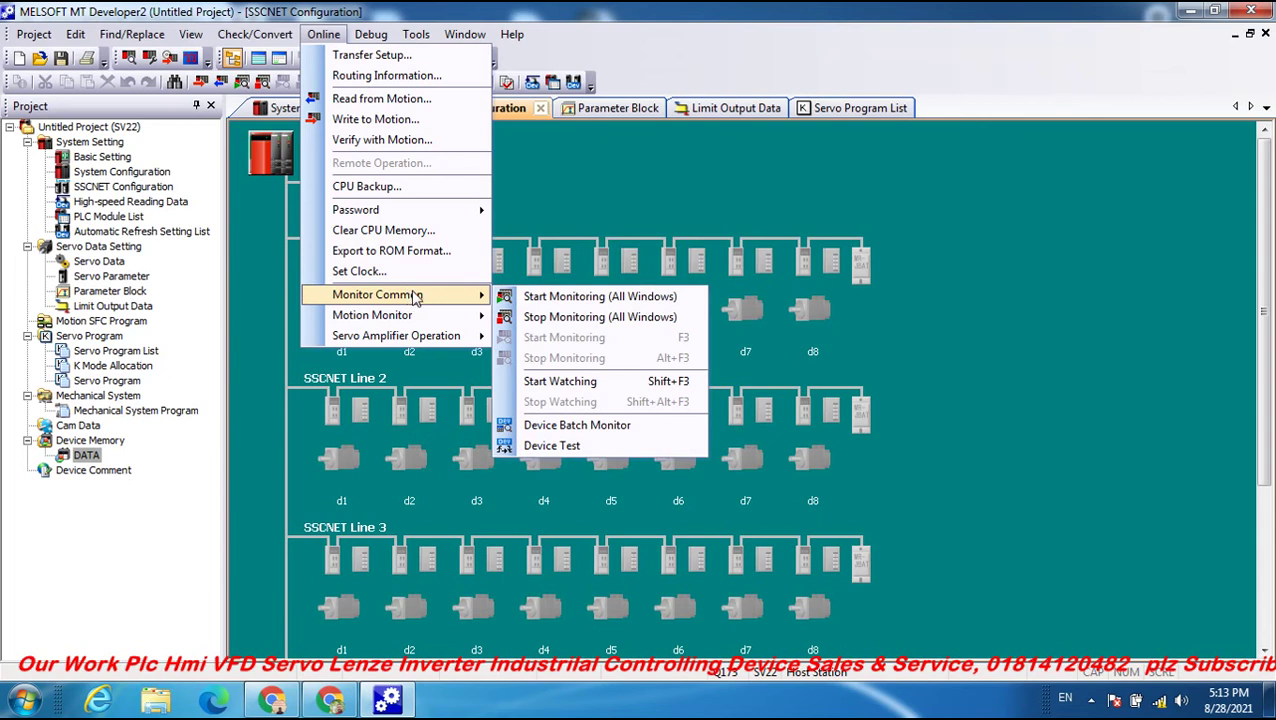
pyautogui.click(600, 383)
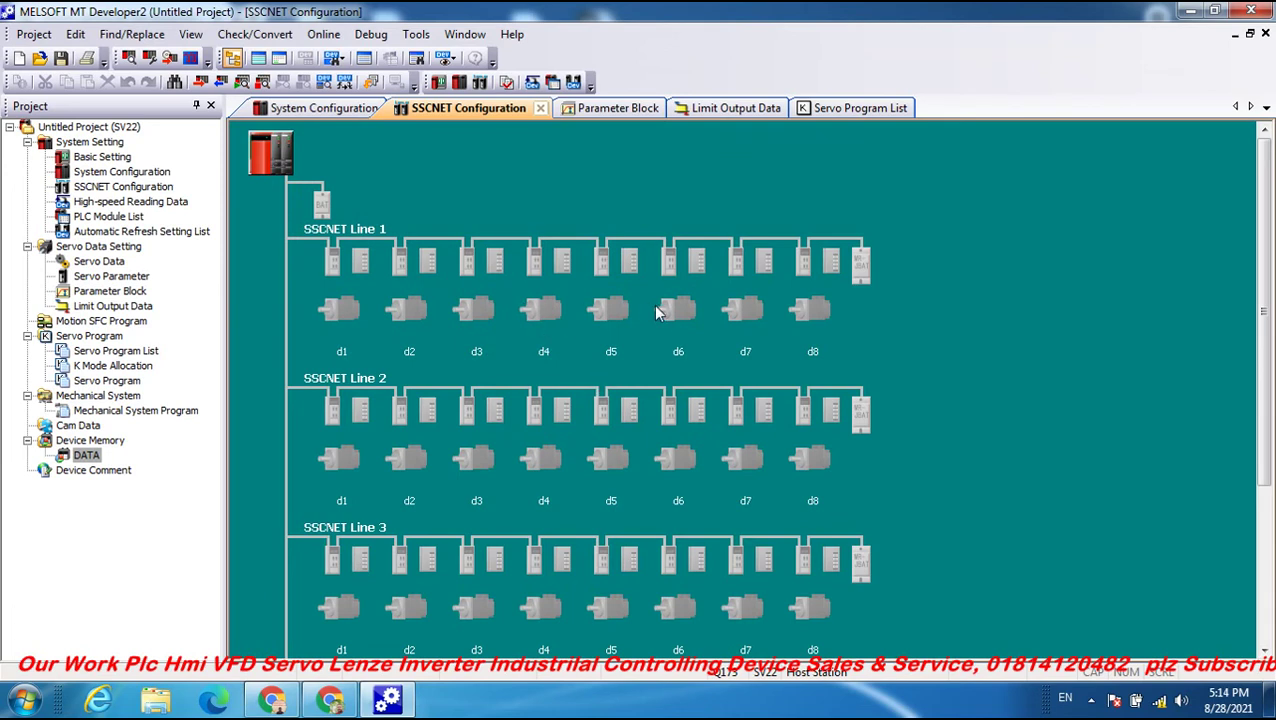
pyautogui.moveTo(1256, 232)
pyautogui.mouseDown()
pyautogui.moveTo(1273, 297)
pyautogui.moveTo(1270, 216)
pyautogui.mouseUp()
pyautogui.click(323, 36)
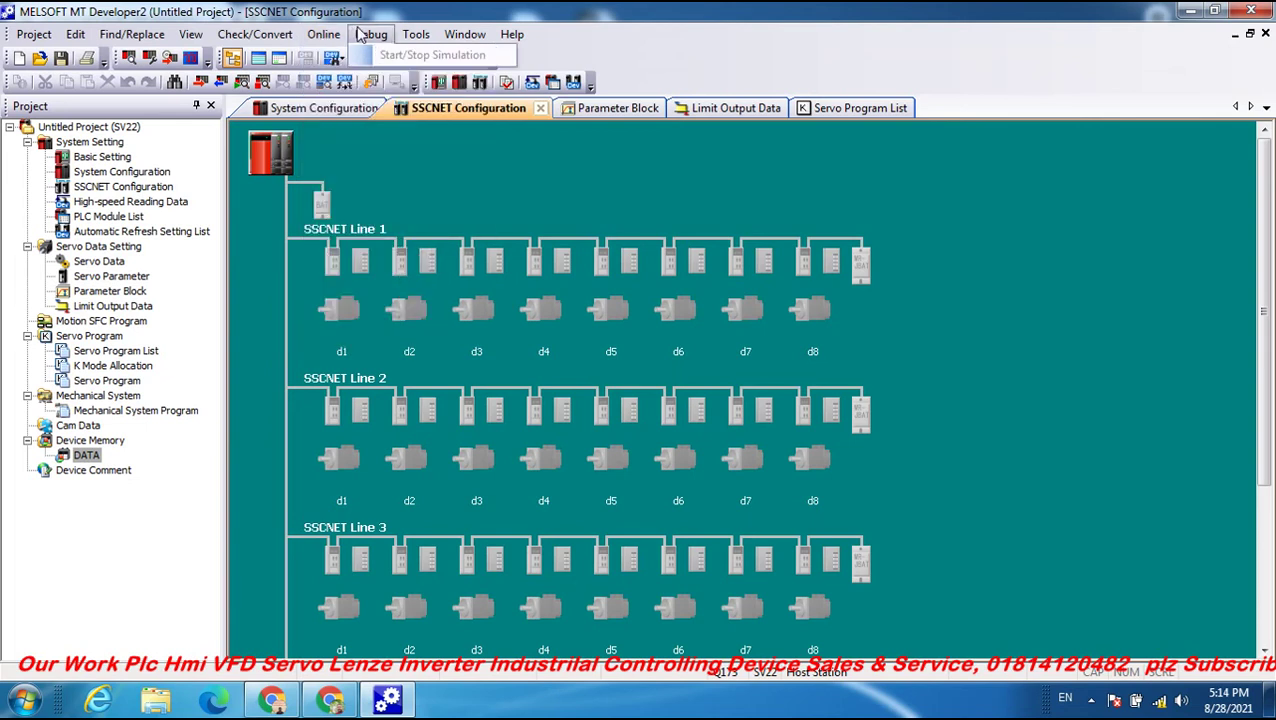
pyautogui.moveTo(410, 36)
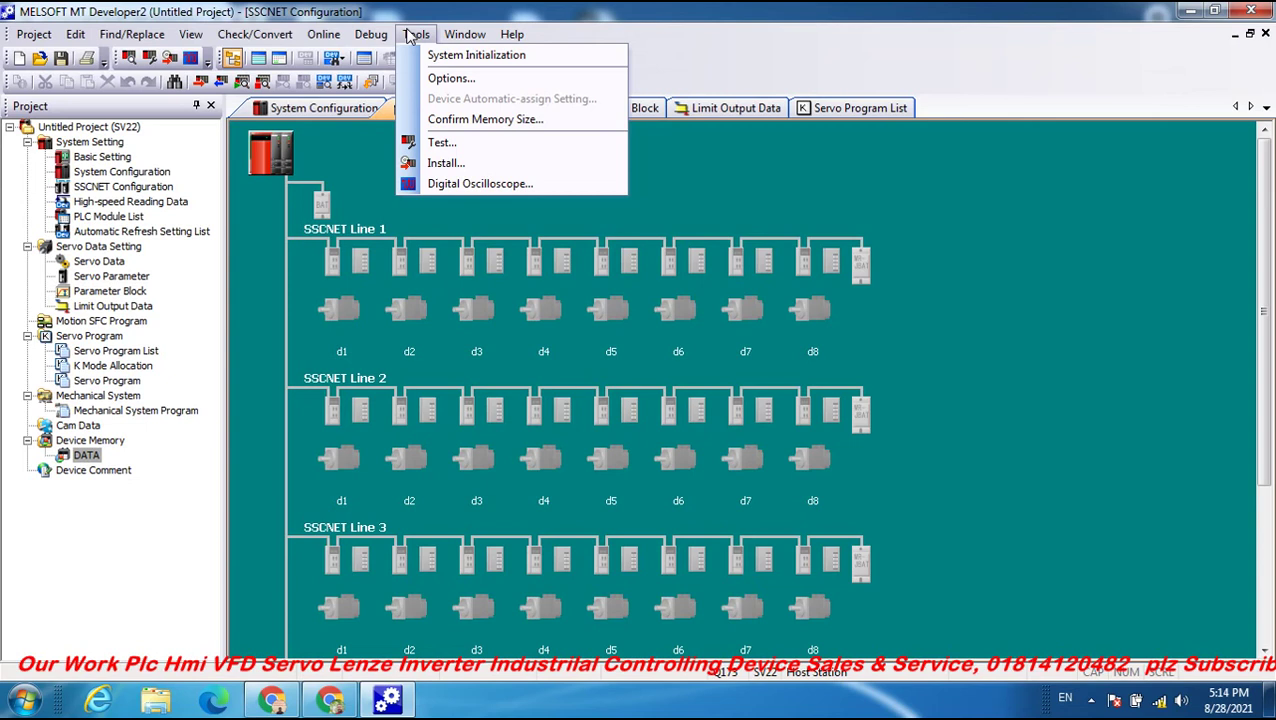
pyautogui.moveTo(450, 37)
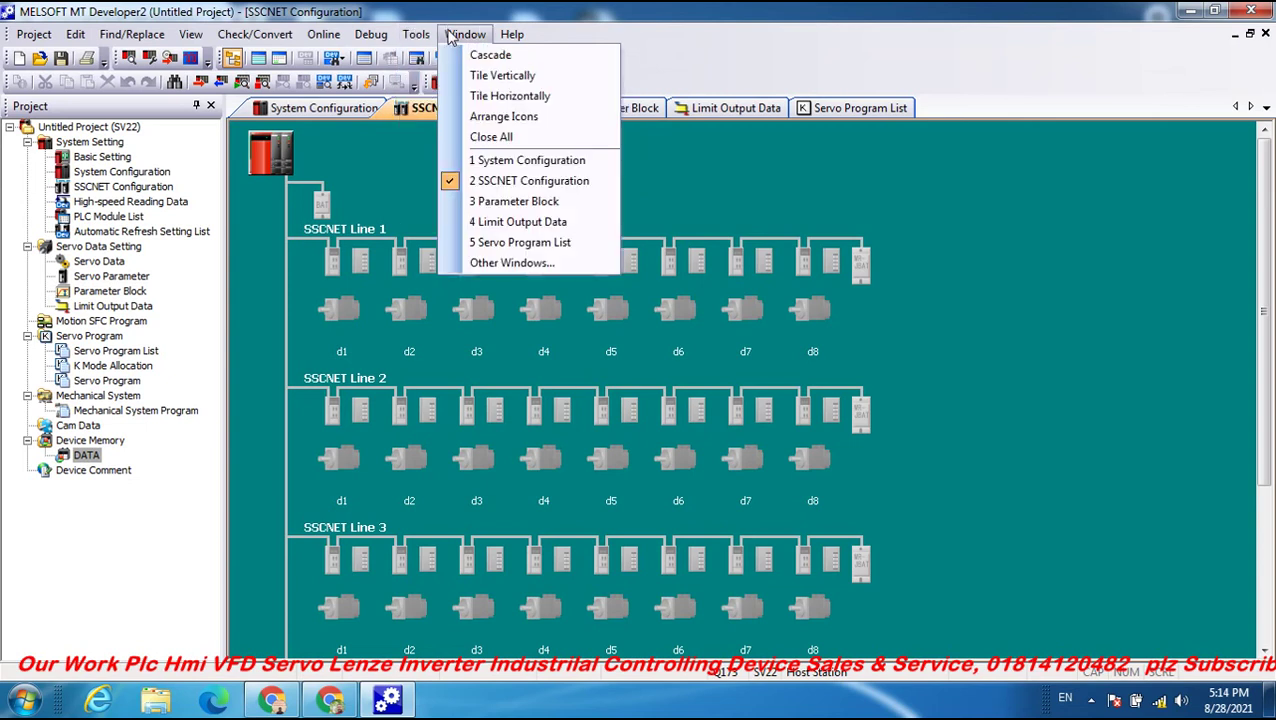
pyautogui.click(455, 36)
# Try to write all program, parameter and device memory data to the Q173 motion CPU, and leave the write dialog.
pyautogui.click(318, 36)
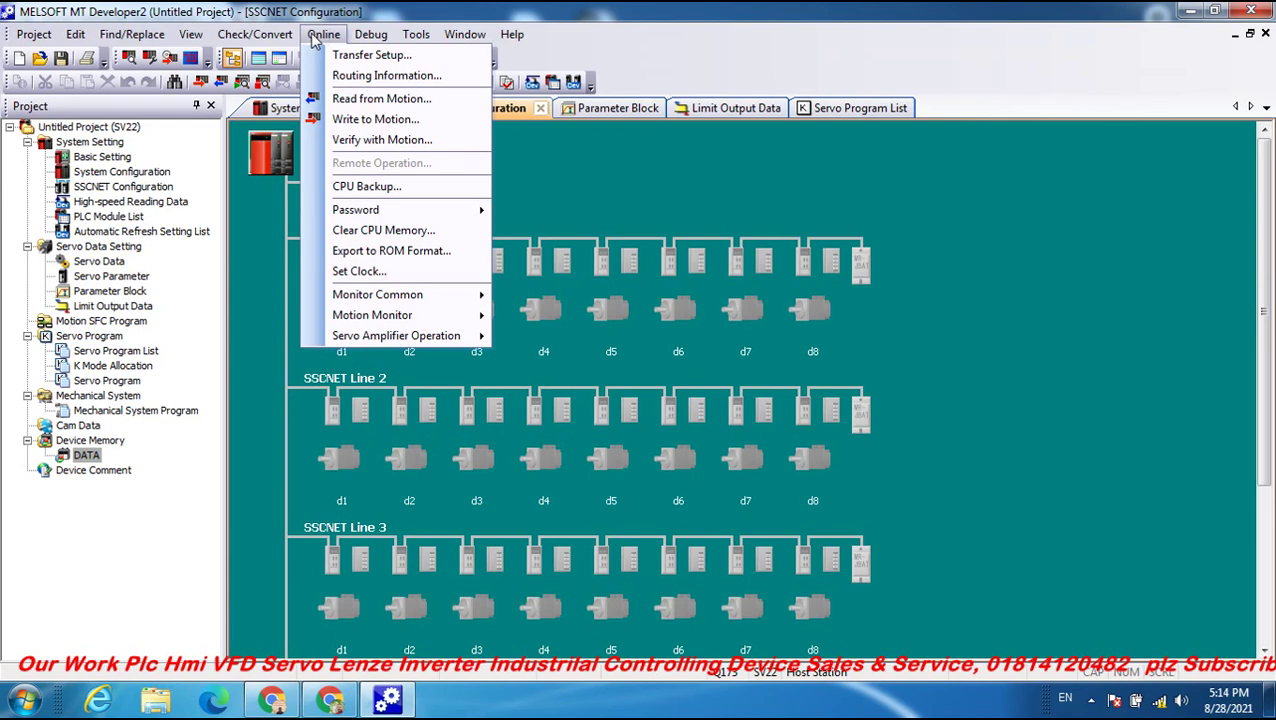
pyautogui.click(407, 121)
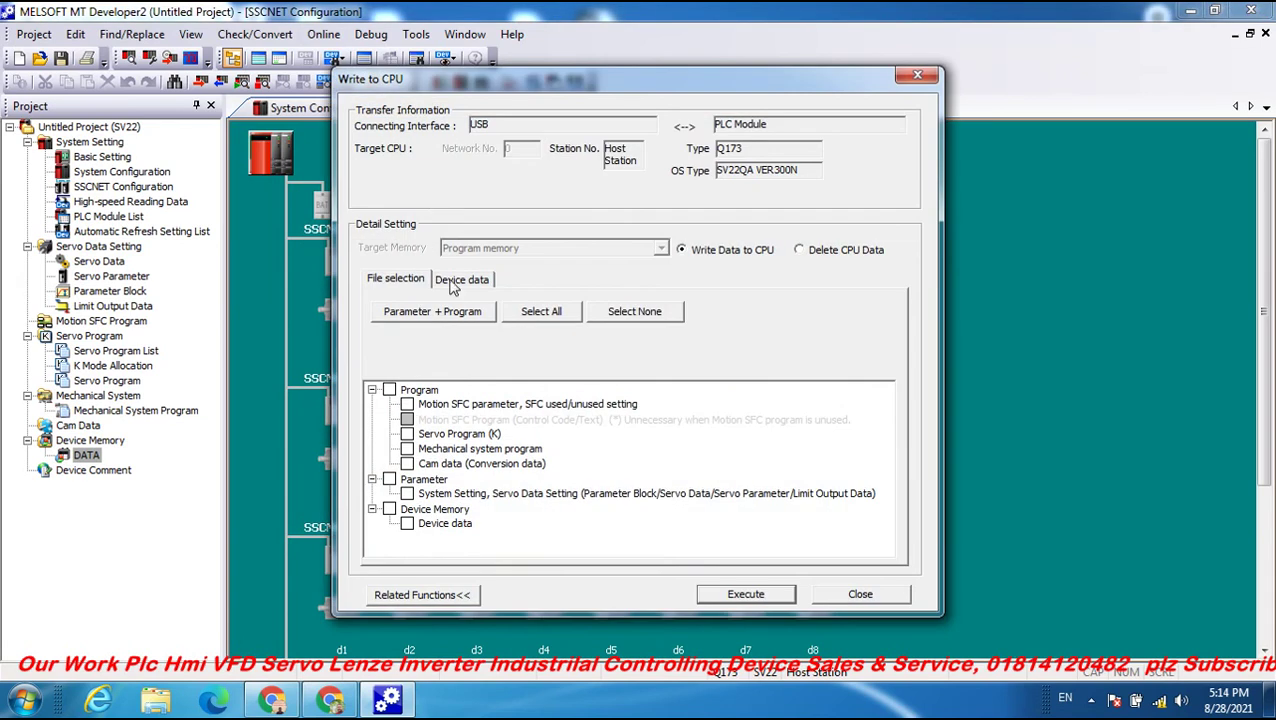
pyautogui.click(540, 312)
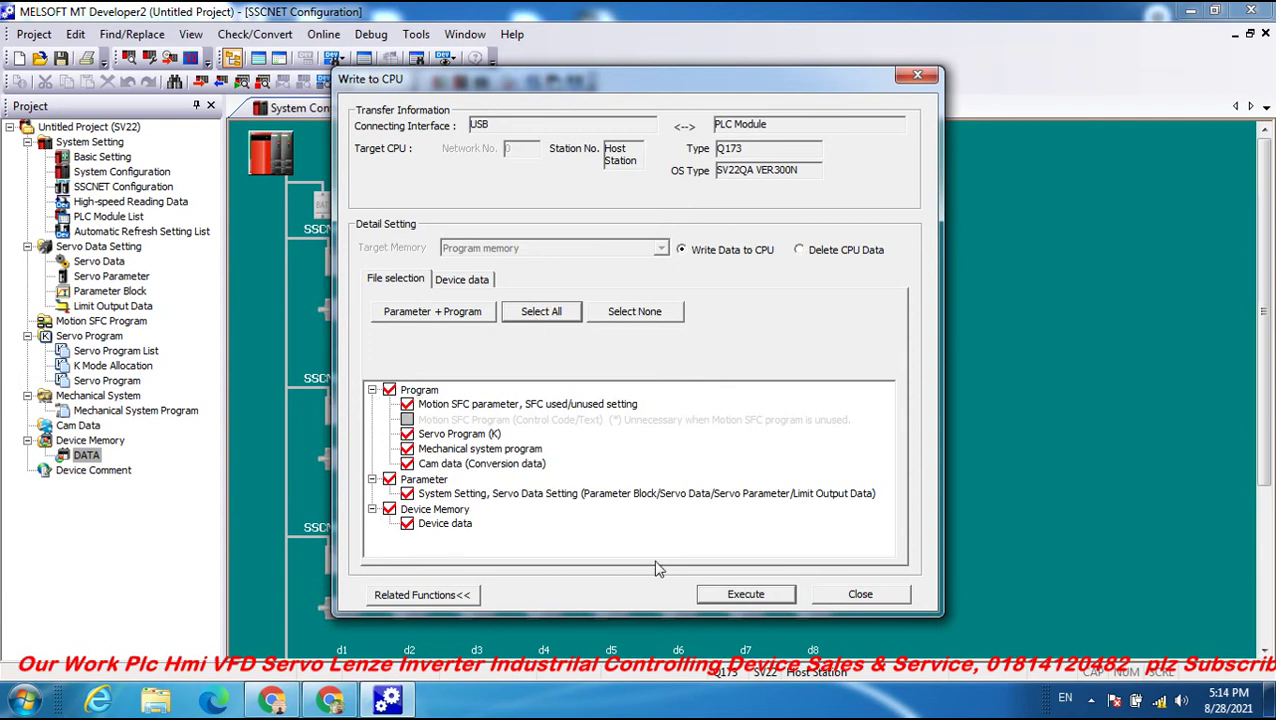
pyautogui.click(733, 594)
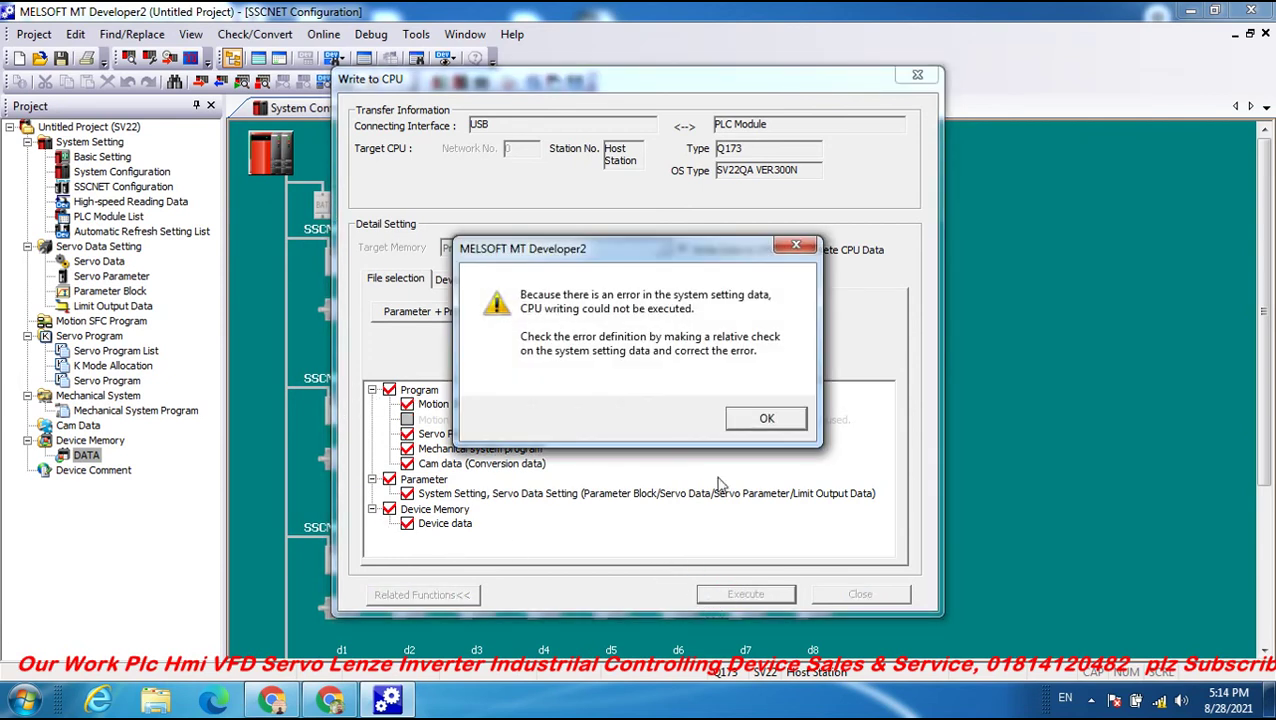
pyautogui.click(764, 421)
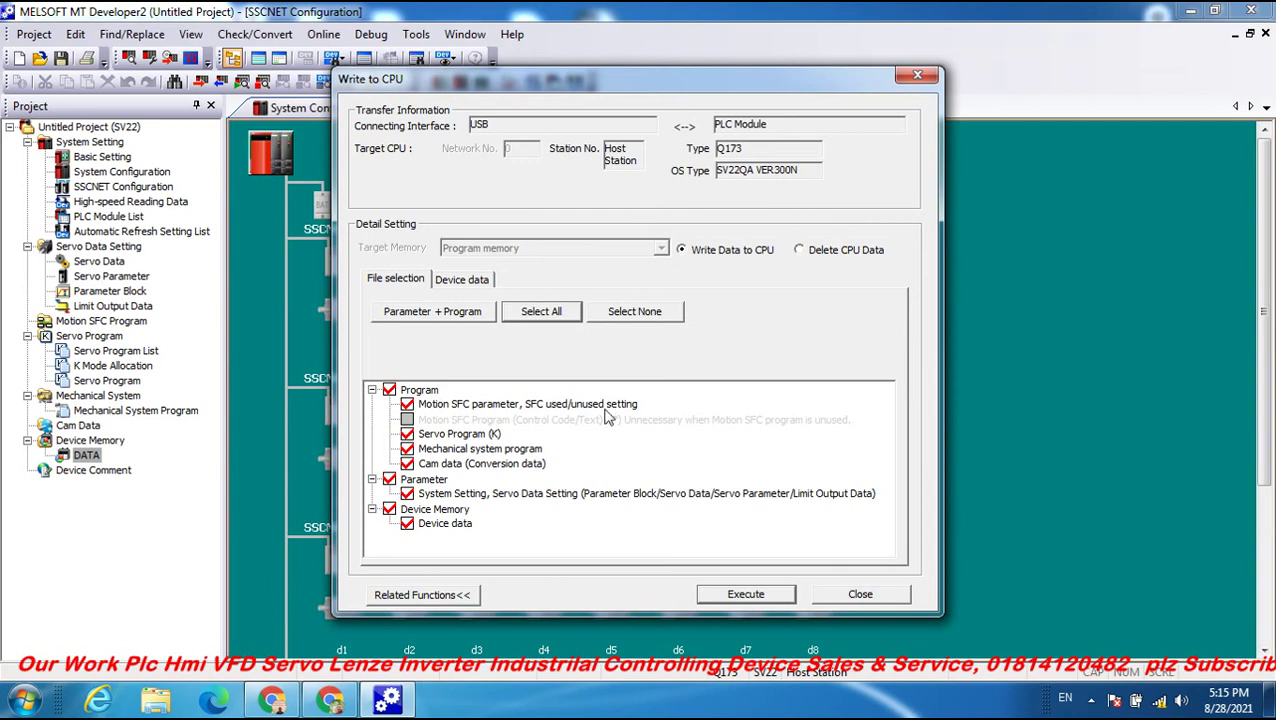
pyautogui.click(747, 600)
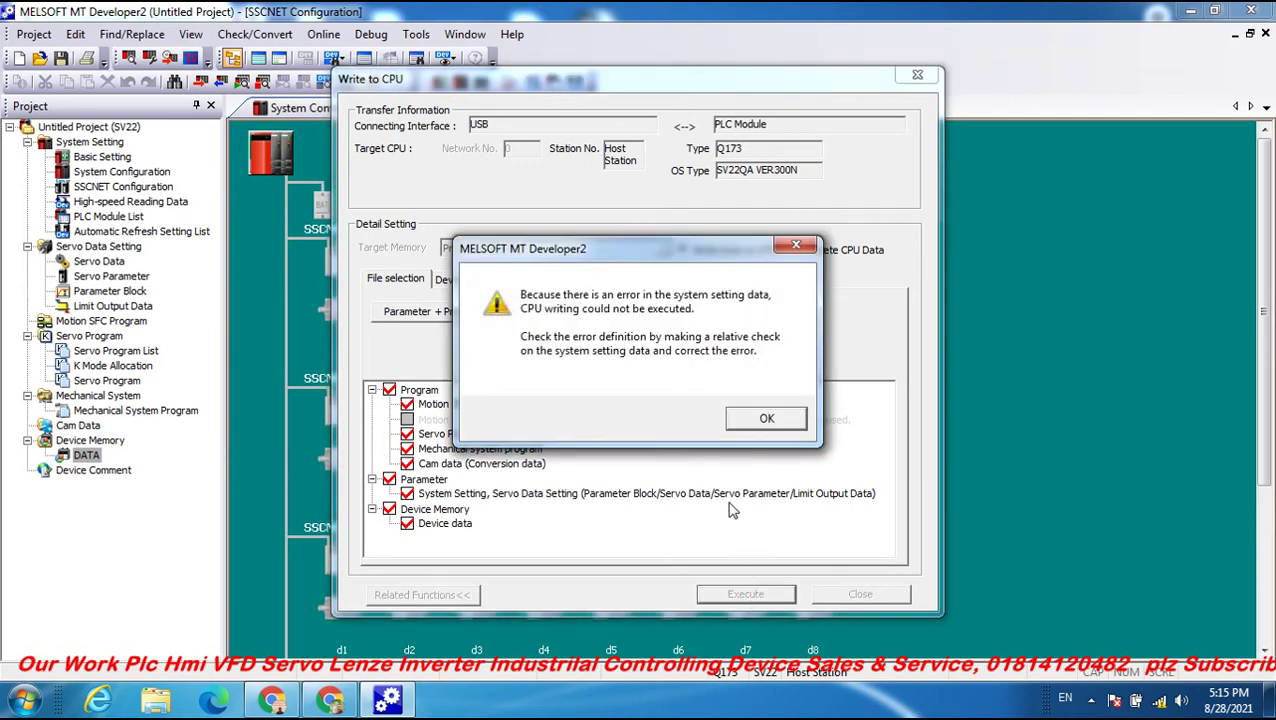
pyautogui.click(762, 421)
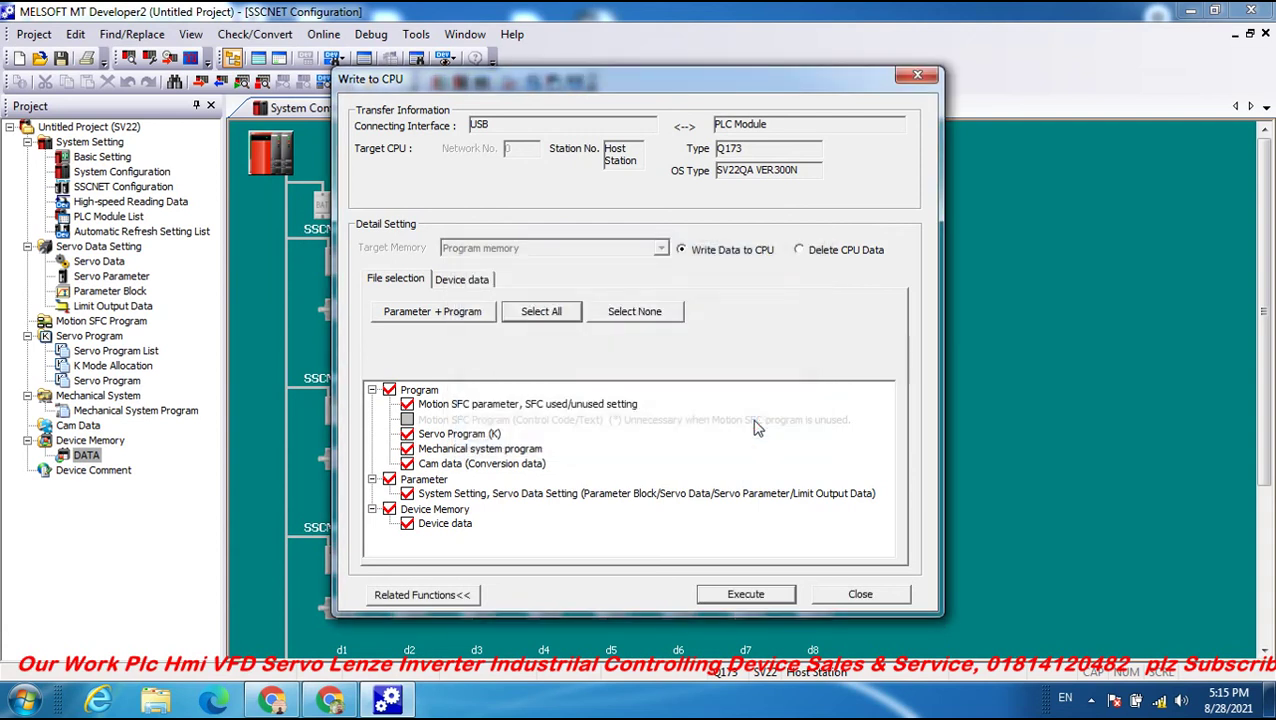
pyautogui.click(916, 74)
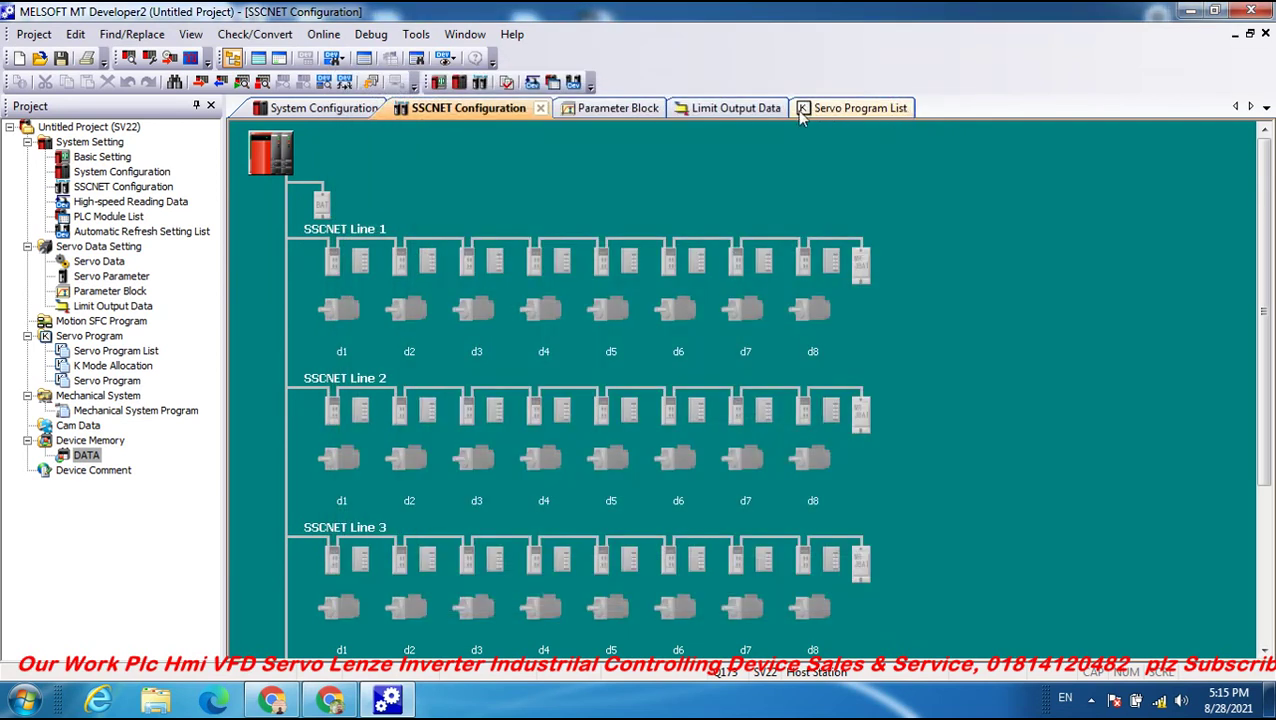
# Close the SSCNET Configuration, Servo Program List, Limit Output Data and Parameter Block windows, keeping System Configuration open.
pyautogui.click(540, 108)
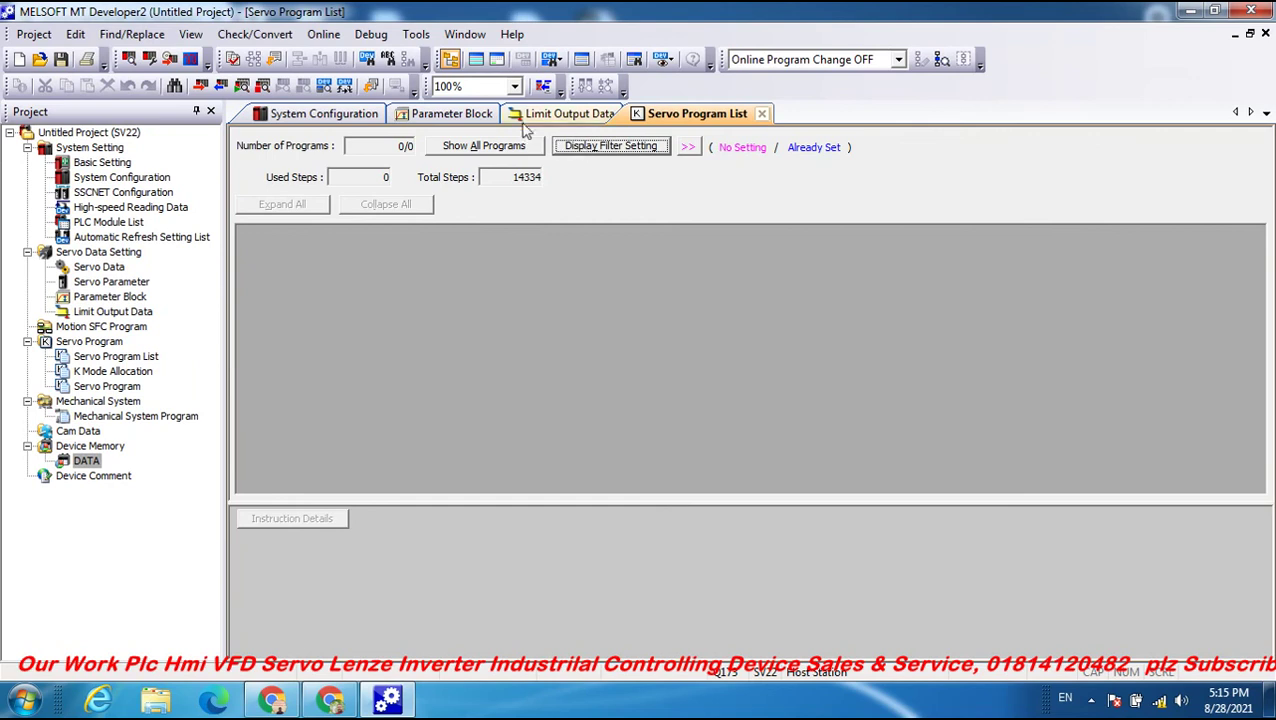
pyautogui.click(760, 114)
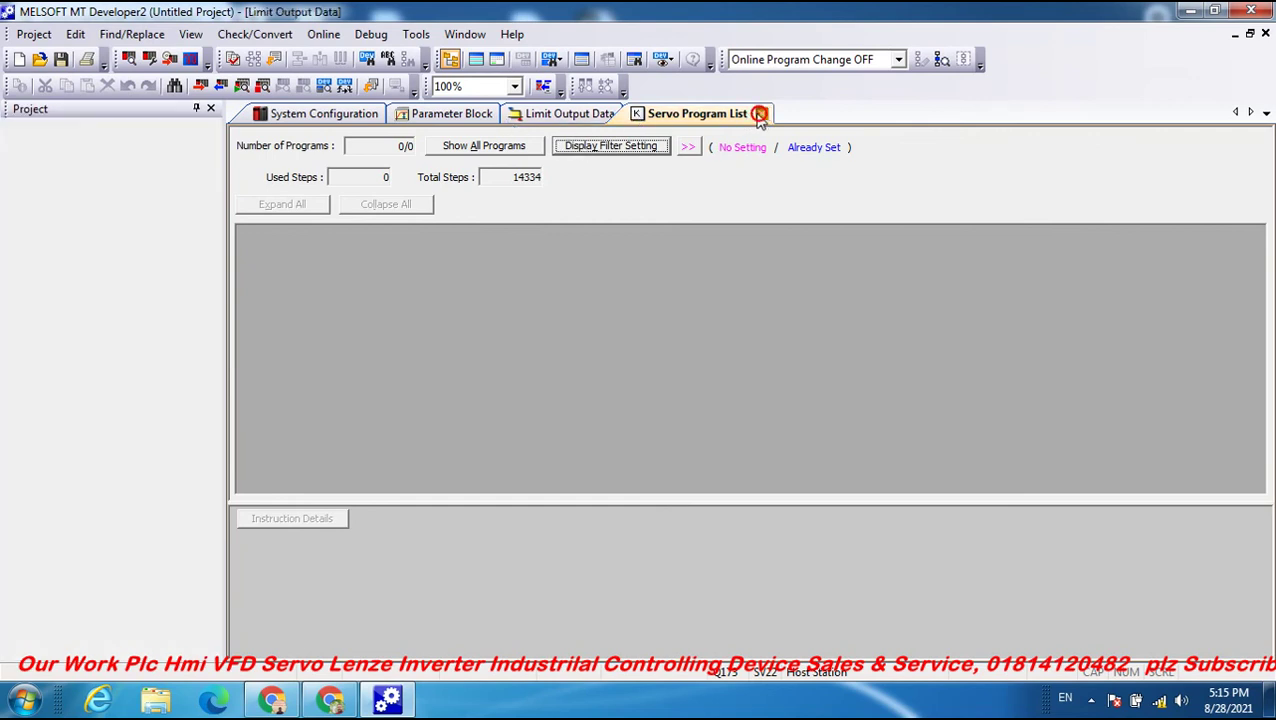
pyautogui.click(632, 107)
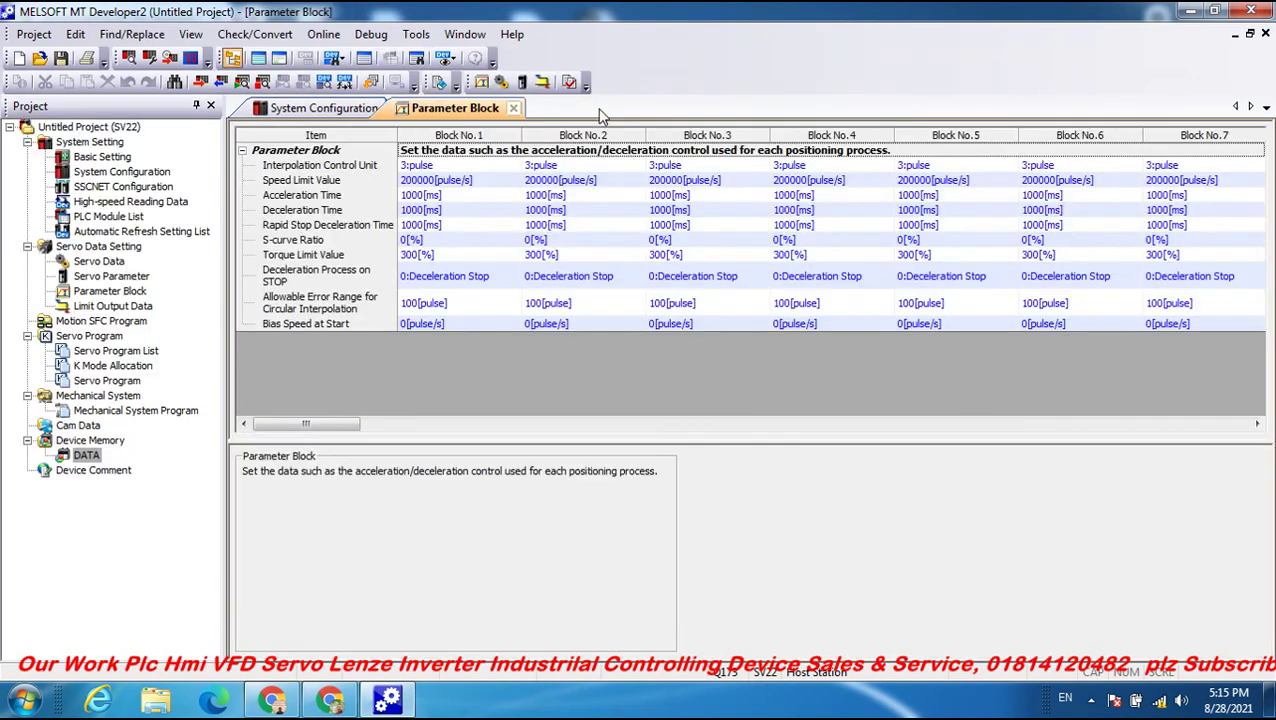
pyautogui.click(513, 108)
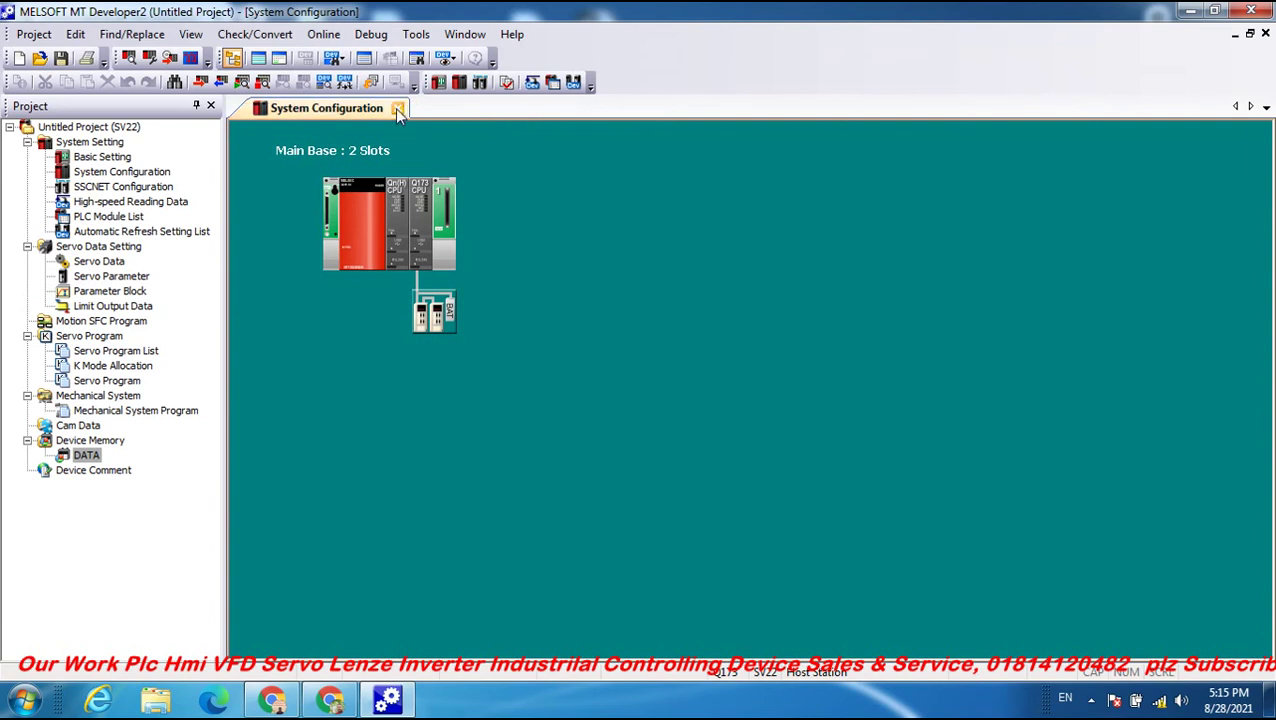
# Try to write only the parameter and program data to the Q173 motion CPU, excluding device memory.
pyautogui.click(324, 36)
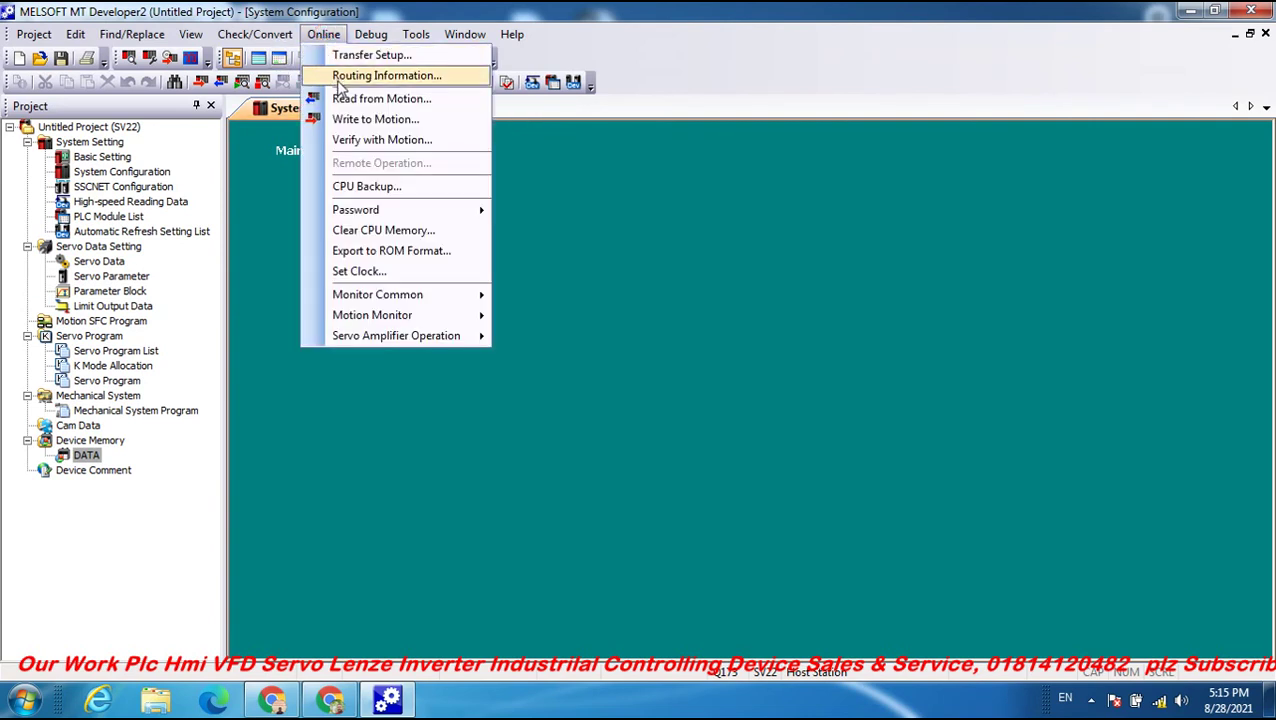
pyautogui.click(360, 122)
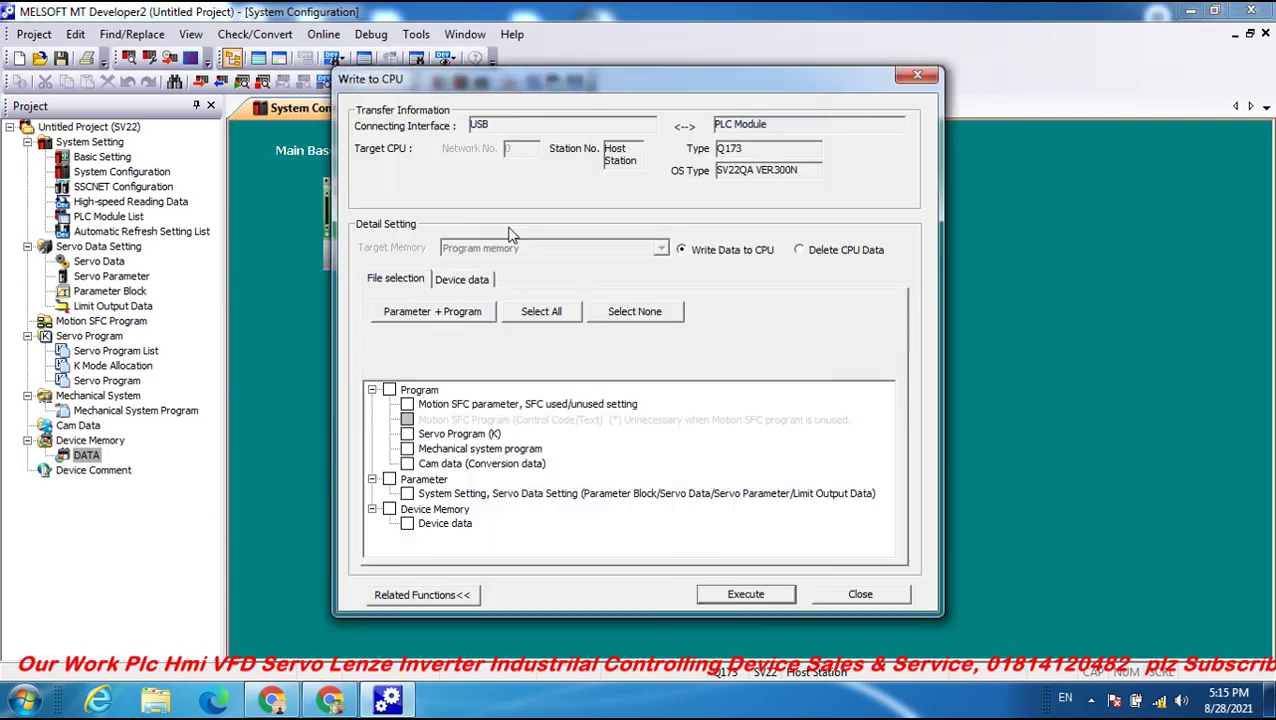
pyautogui.click(389, 390)
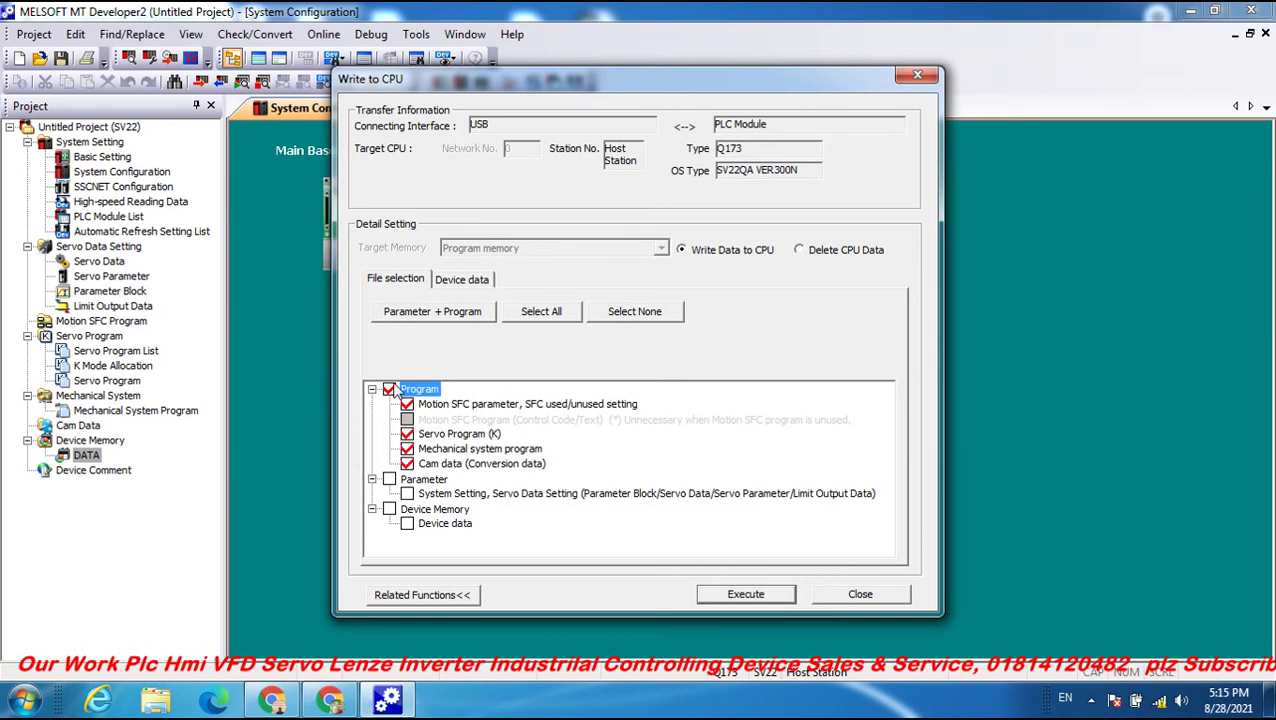
pyautogui.click(443, 313)
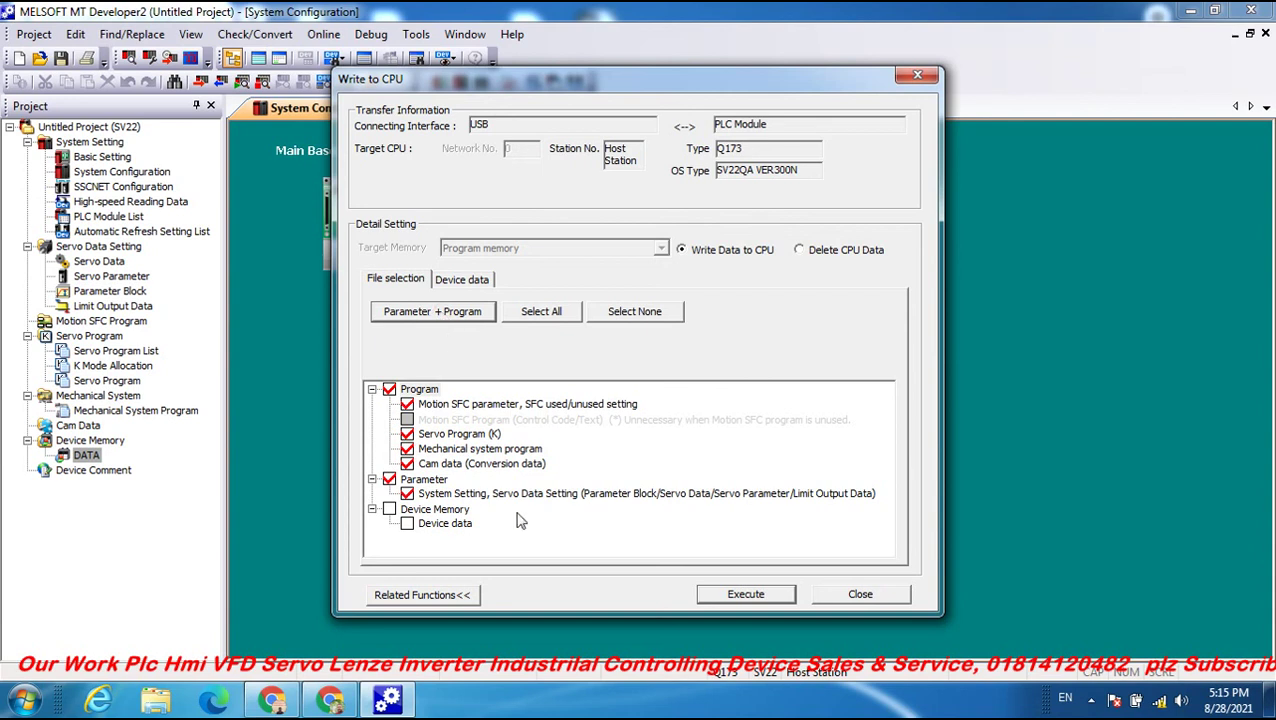
pyautogui.click(712, 594)
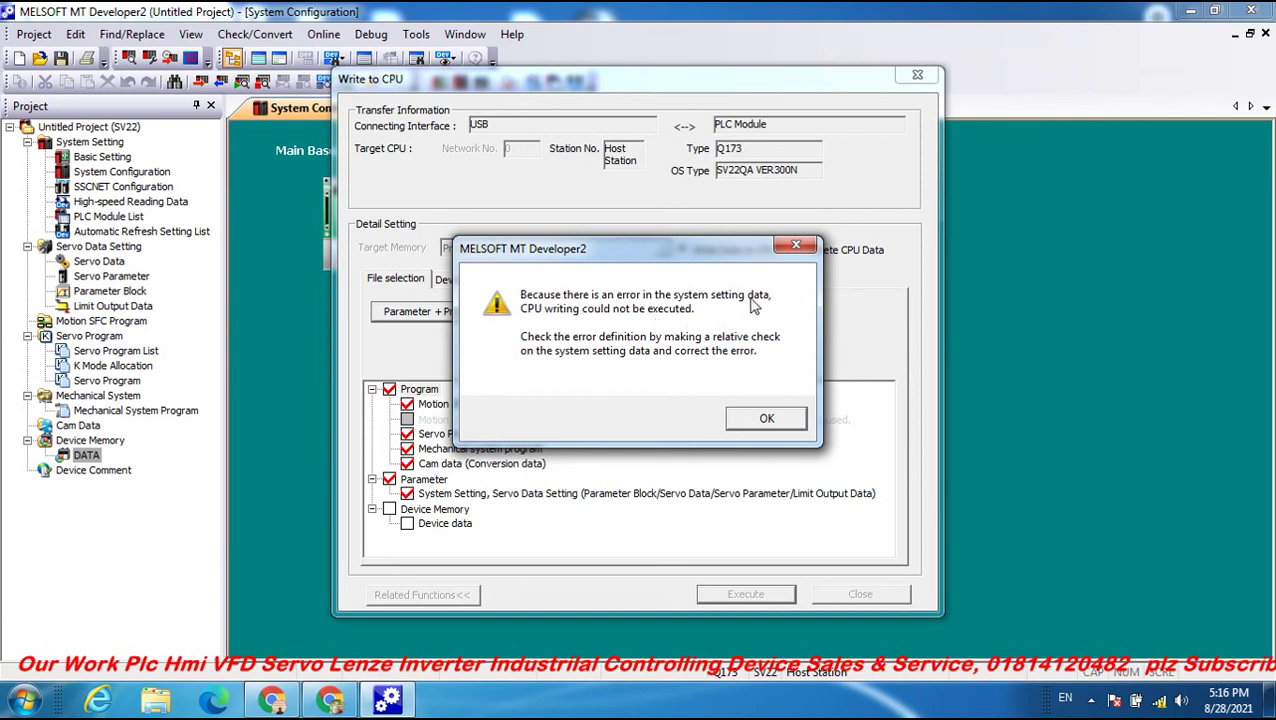
pyautogui.click(752, 417)
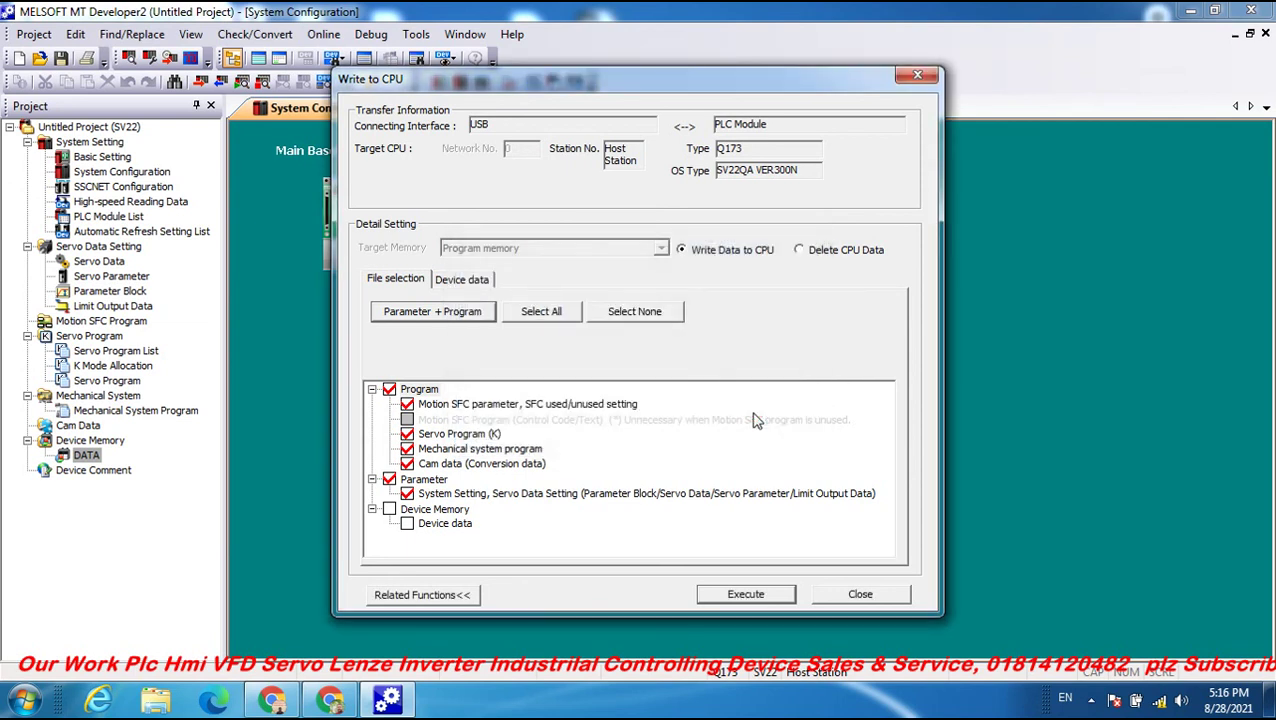
# Try to write only the Parameter data (System Setting and Servo Data Setting) to the Q173 motion CPU, excluding the program data.
pyautogui.click(389, 389)
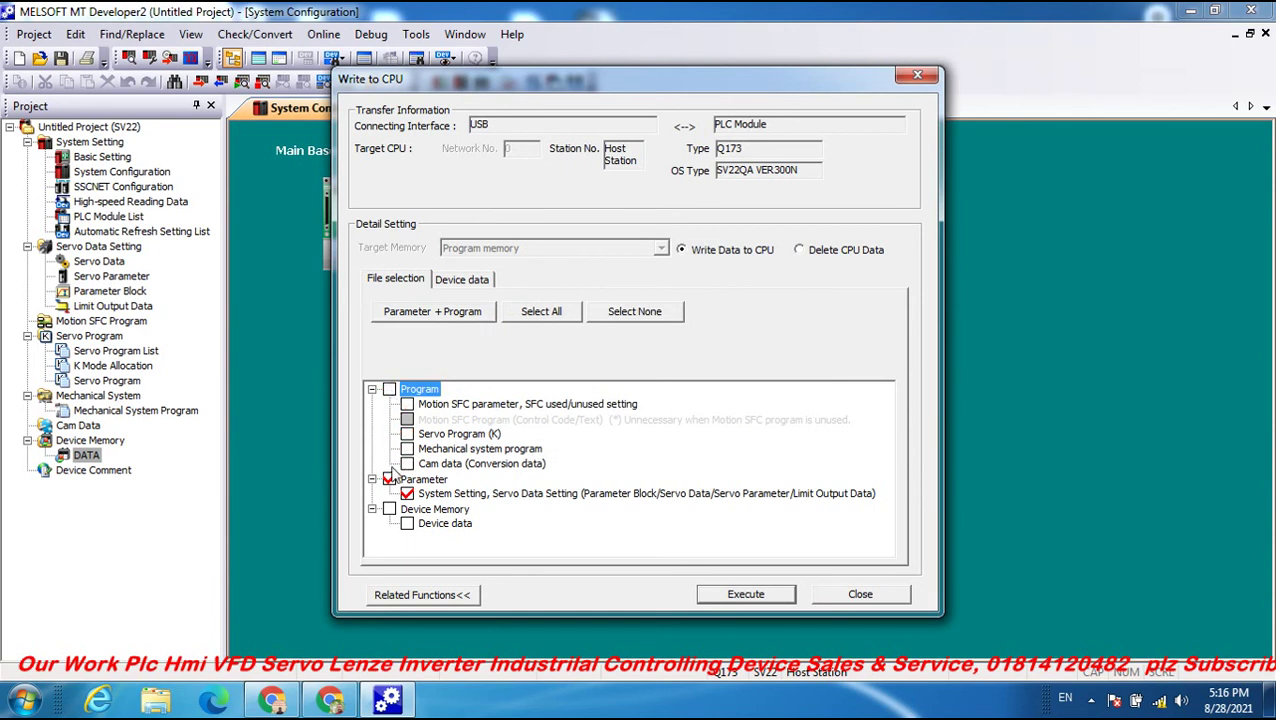
pyautogui.click(733, 595)
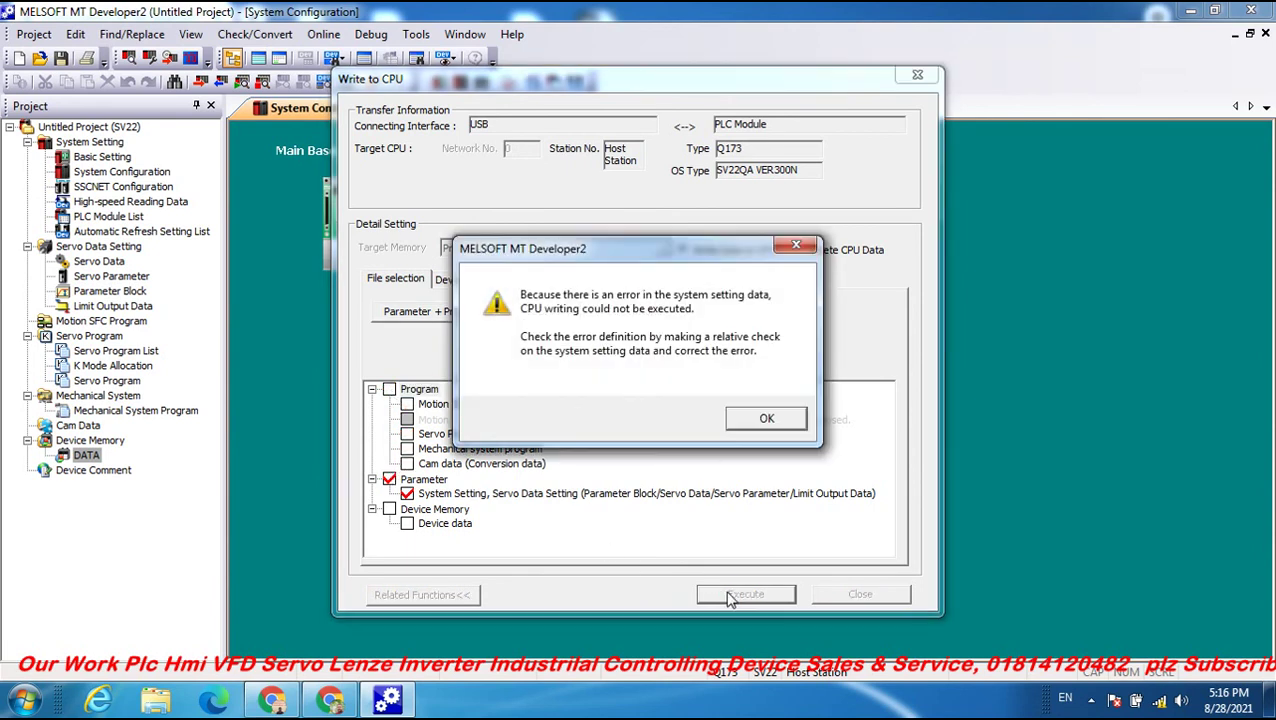
pyautogui.click(760, 419)
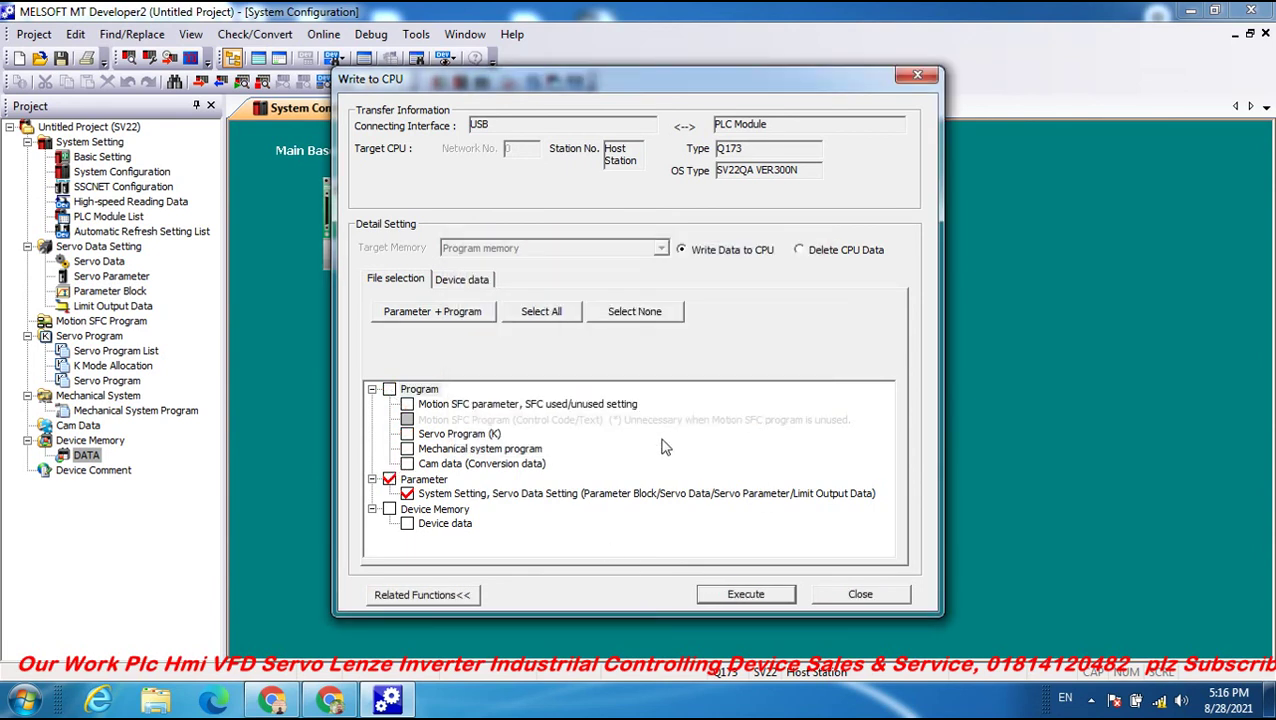
# Write only the Motion SFC parameter and SFC used/unused setting to the motion CPU, excluding system parameters and device memory.
pyautogui.click(389, 509)
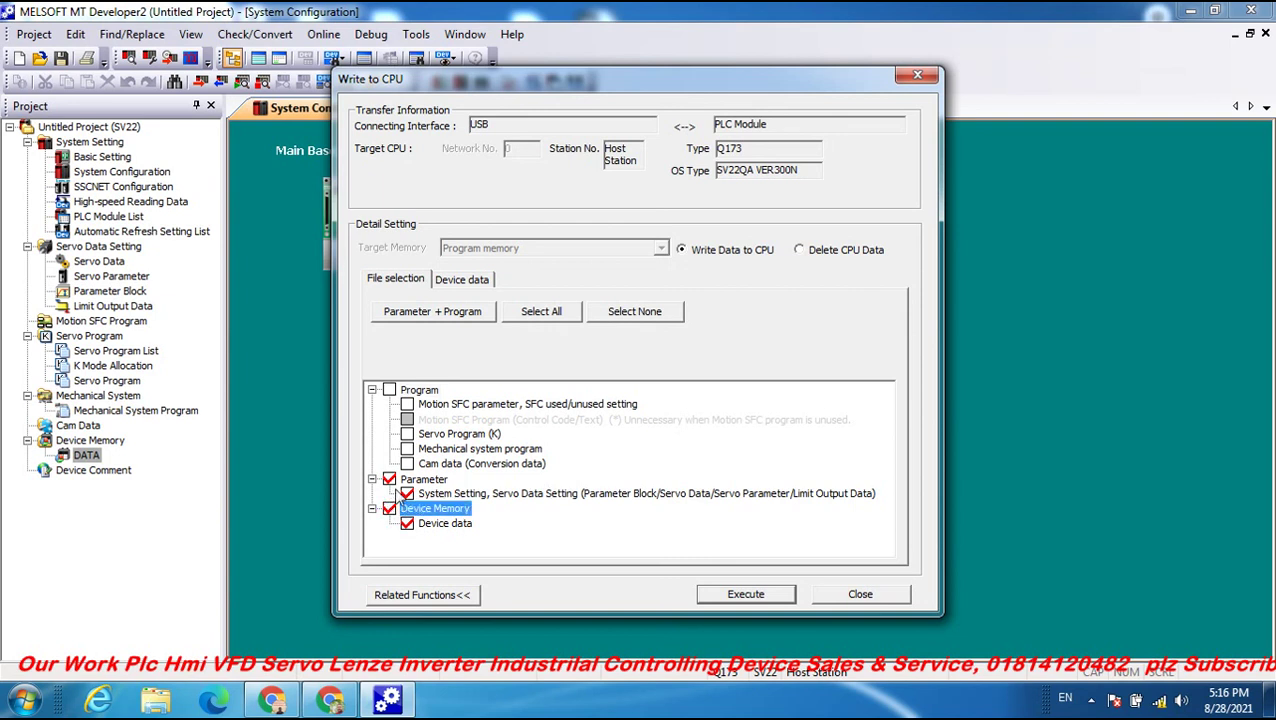
pyautogui.click(389, 479)
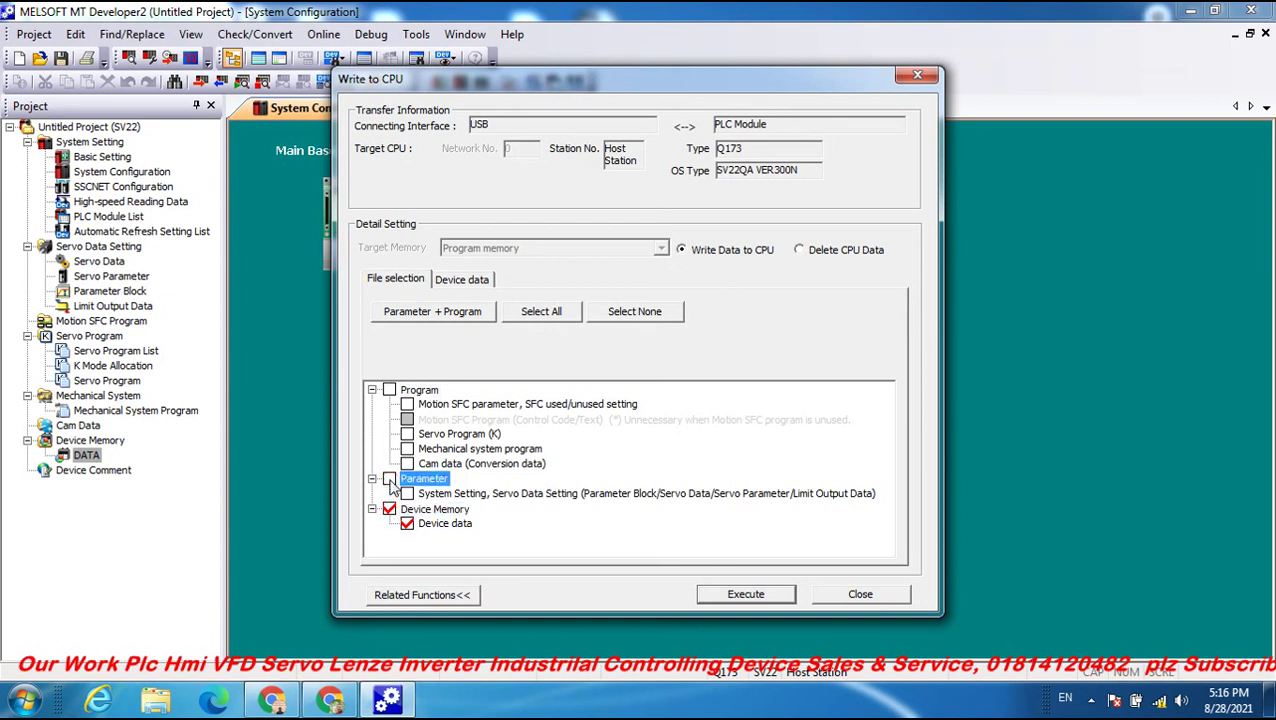
pyautogui.click(407, 405)
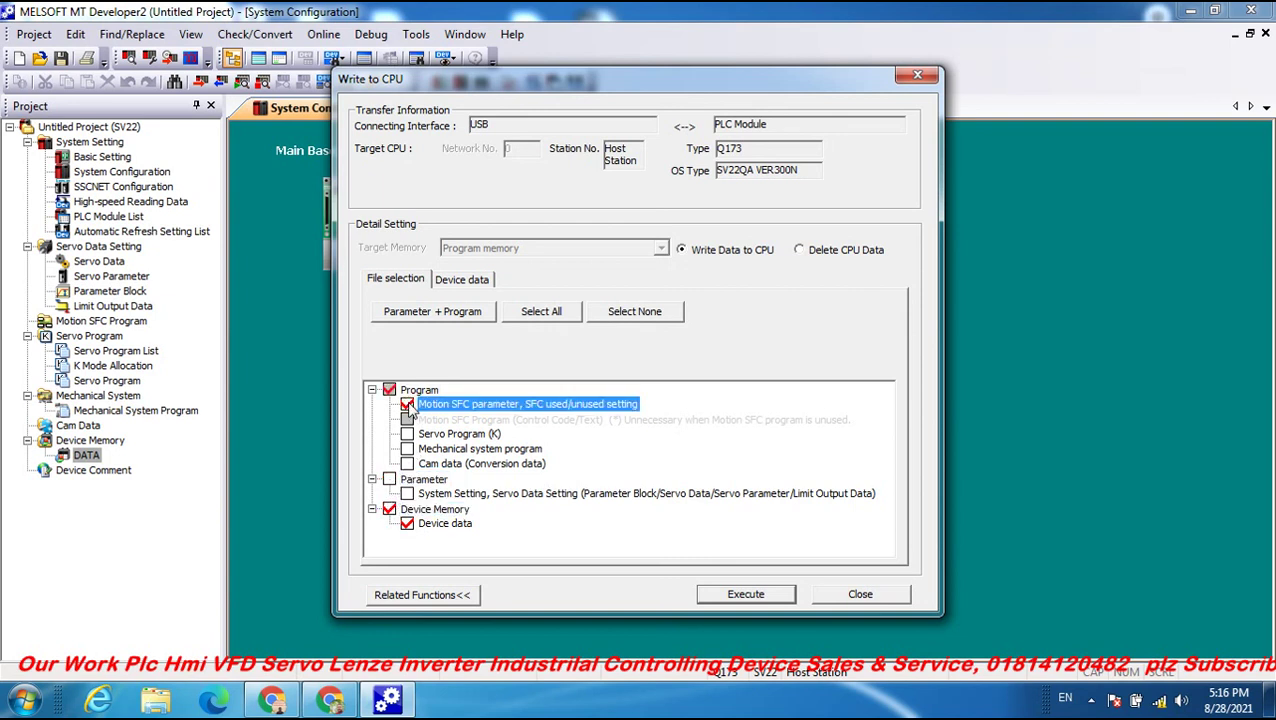
pyautogui.click(390, 509)
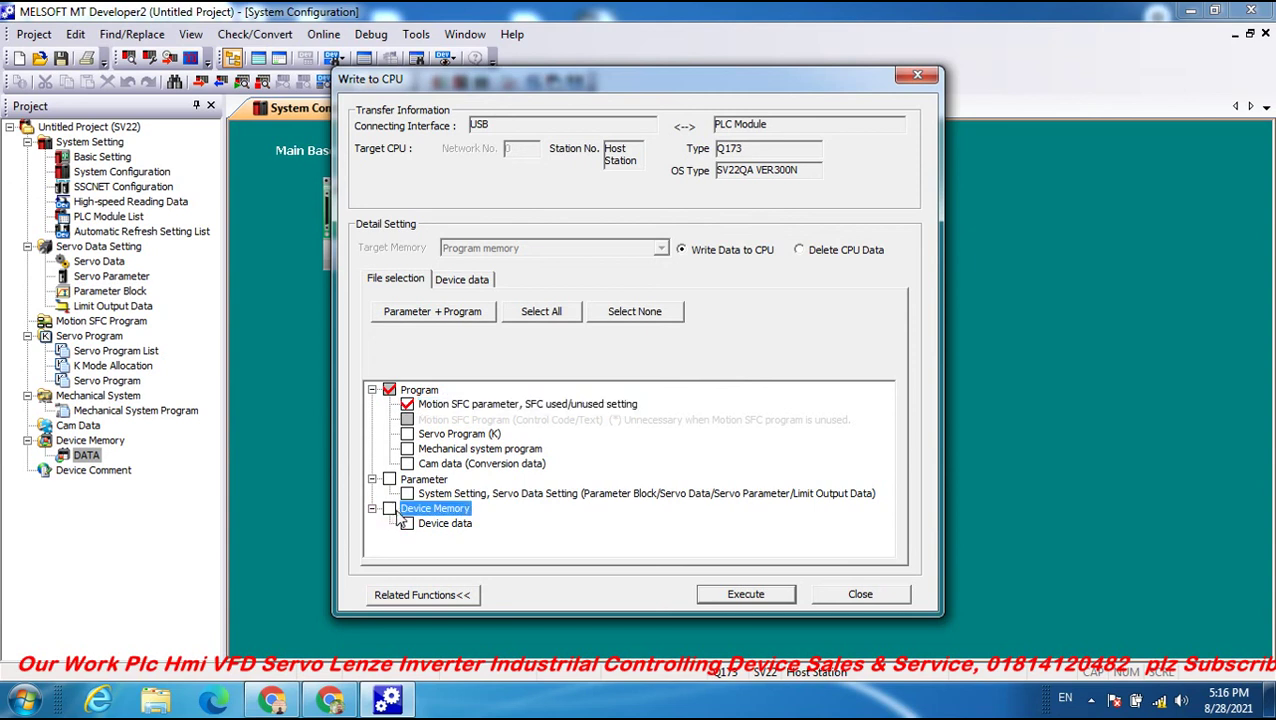
pyautogui.click(744, 595)
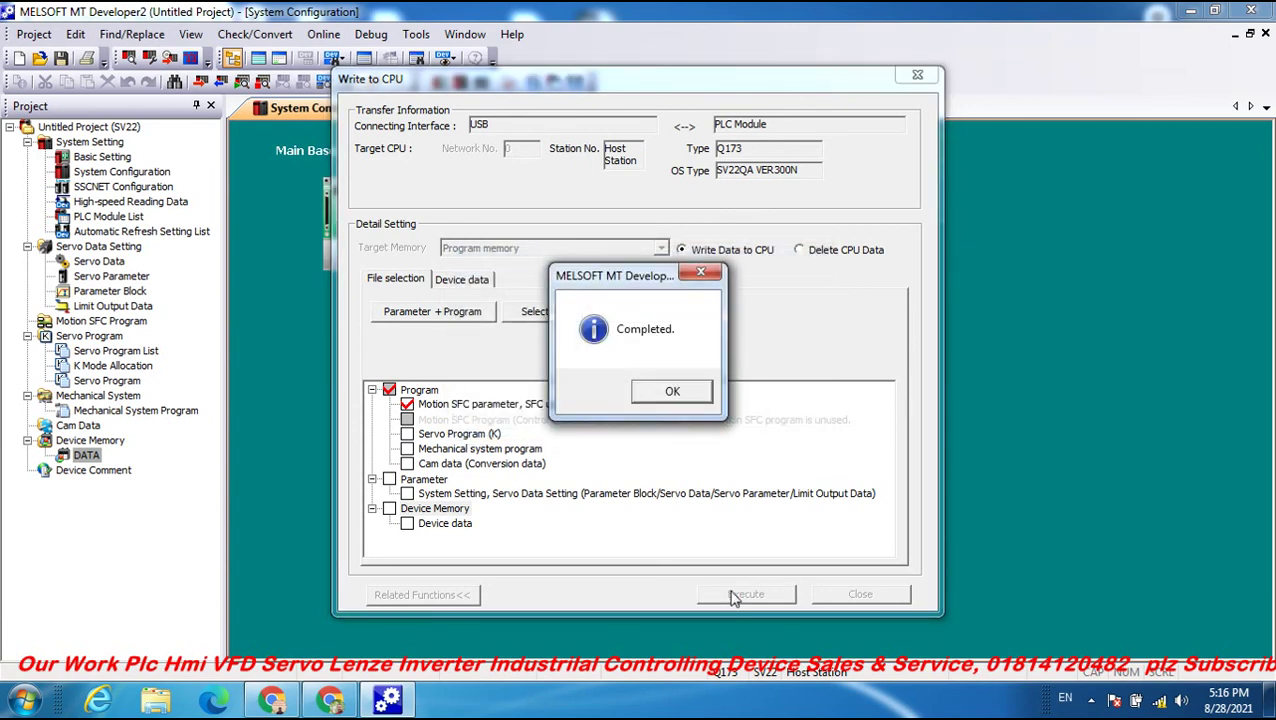
pyautogui.click(673, 394)
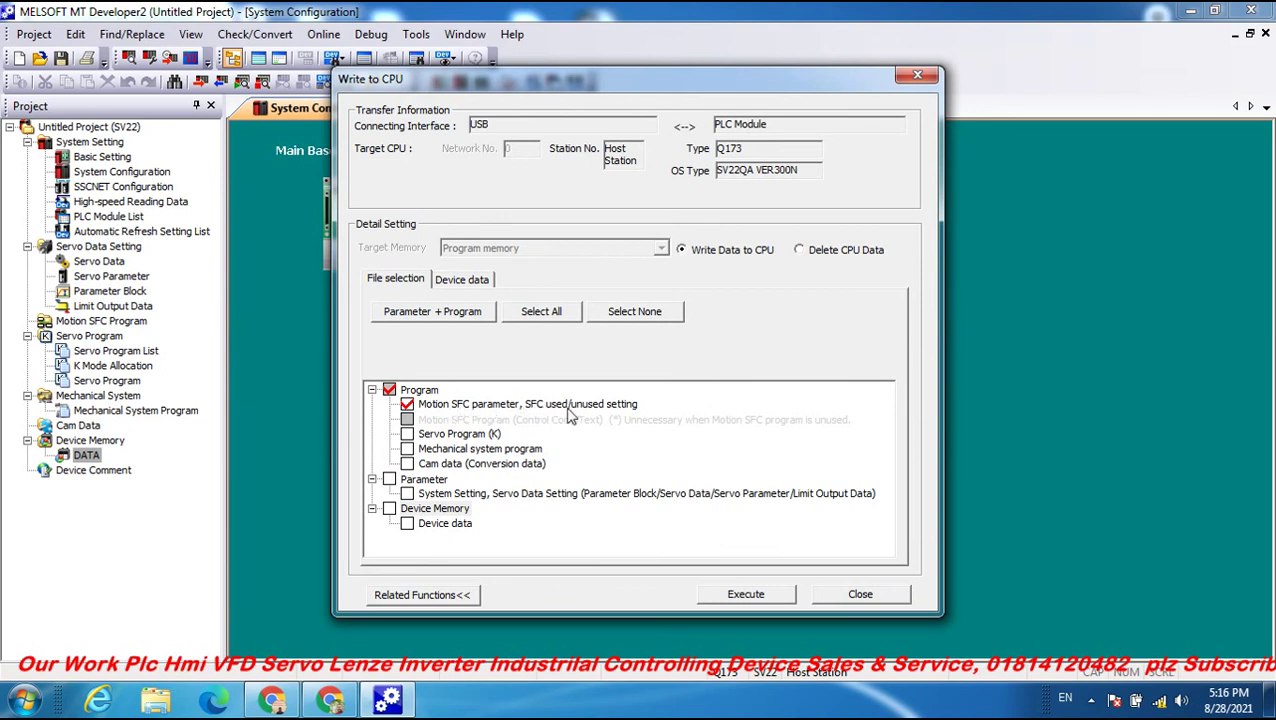
# Write only the Servo Program (K) data to the motion CPU, and close the write dialog.
pyautogui.click(390, 390)
pyautogui.click(391, 391)
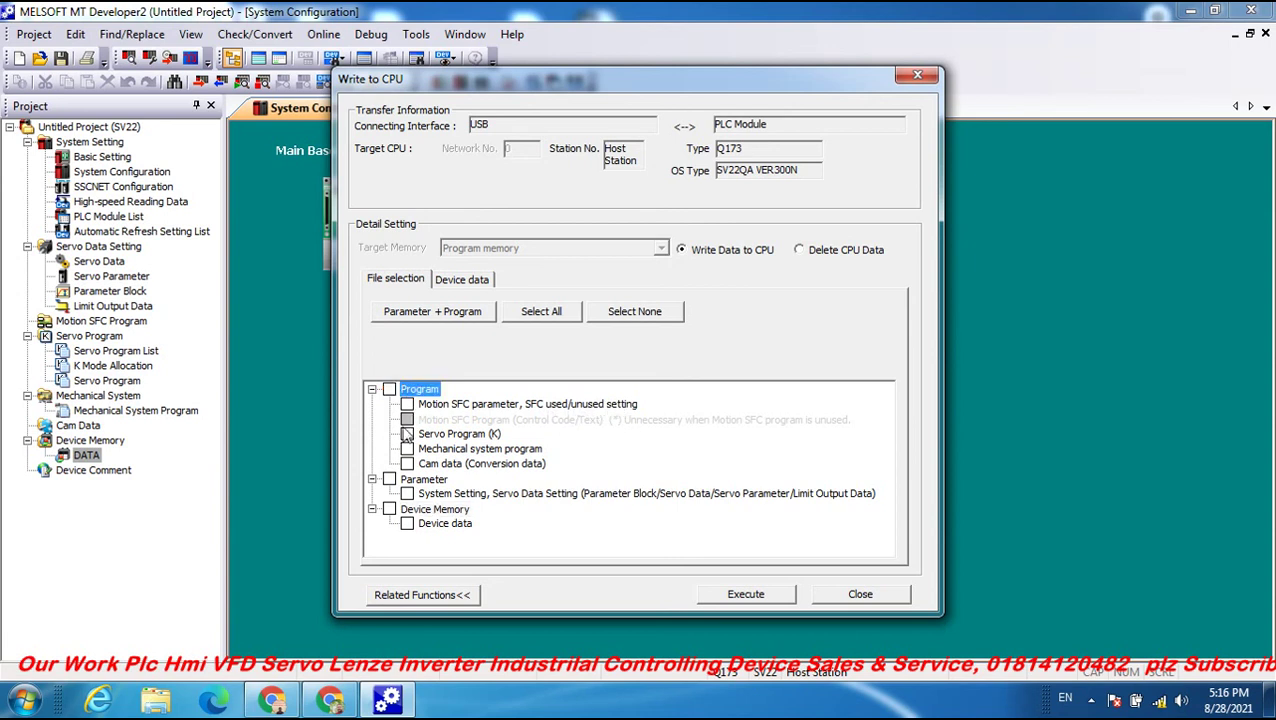
pyautogui.click(407, 435)
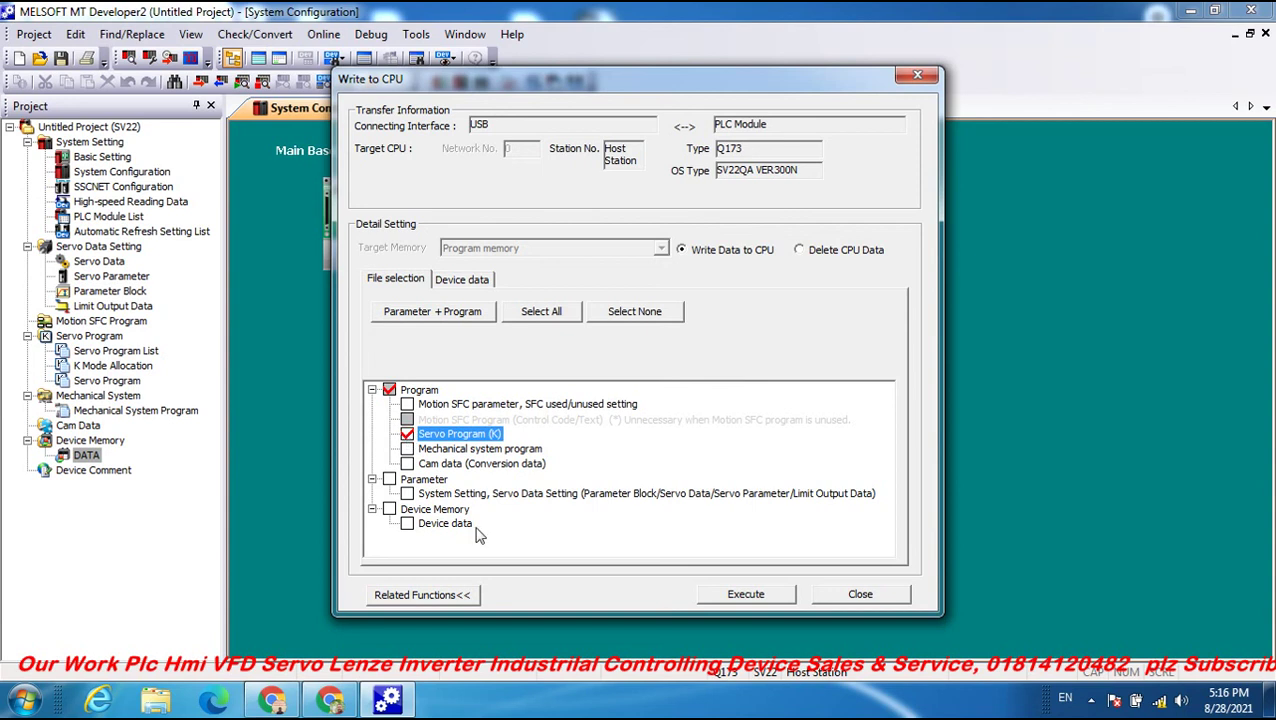
pyautogui.click(728, 596)
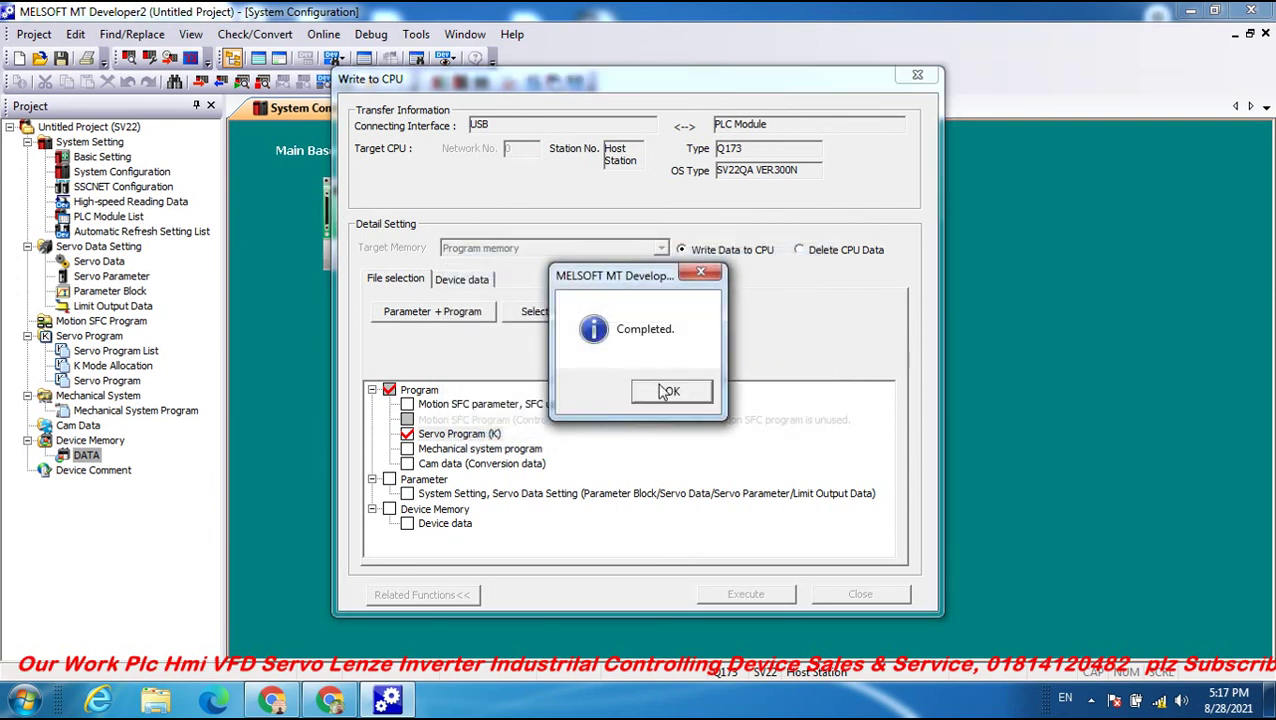
pyautogui.click(670, 391)
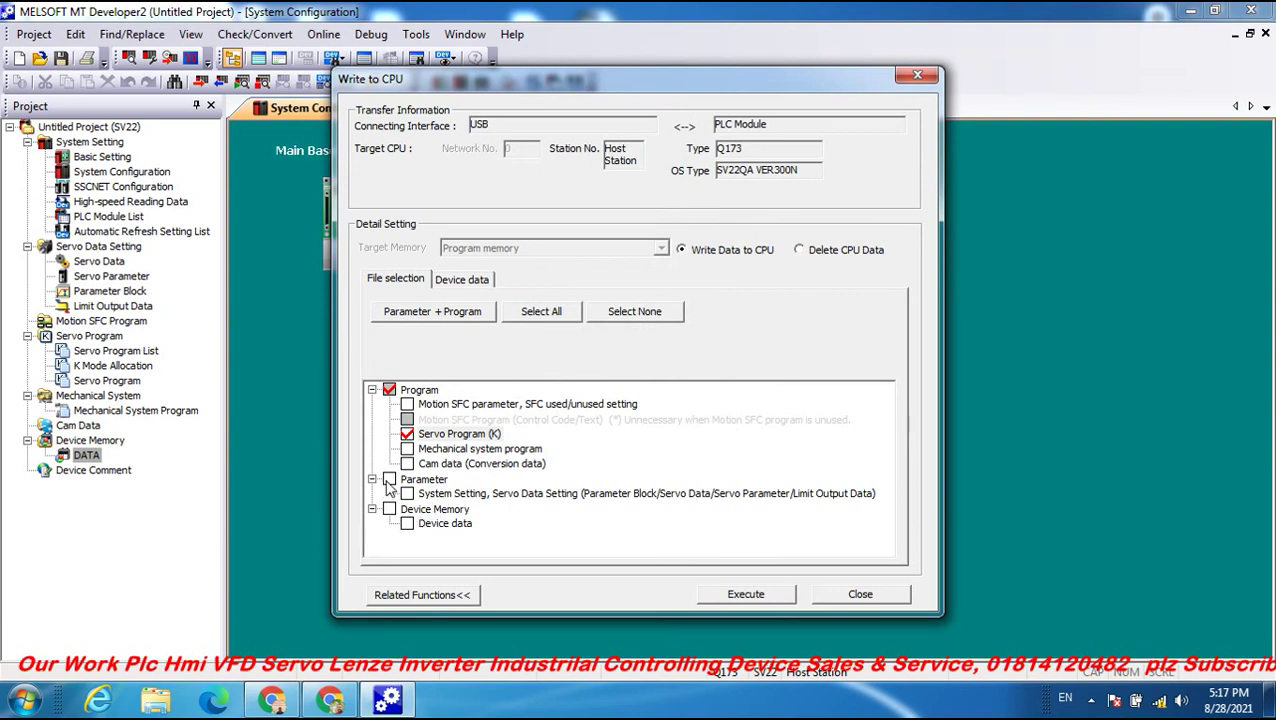
pyautogui.click(860, 595)
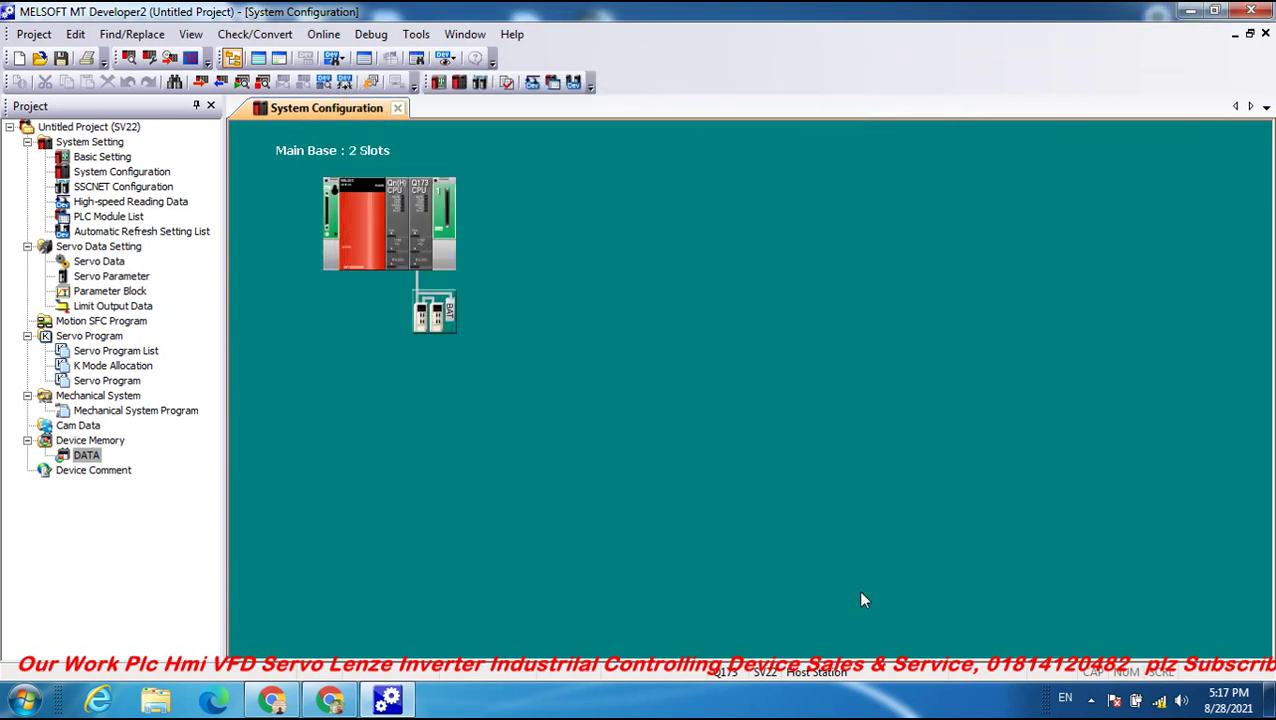
# Open the project's SSCNET Configuration to review the servo amplifier lines.
pyautogui.doubleClick(72, 187)
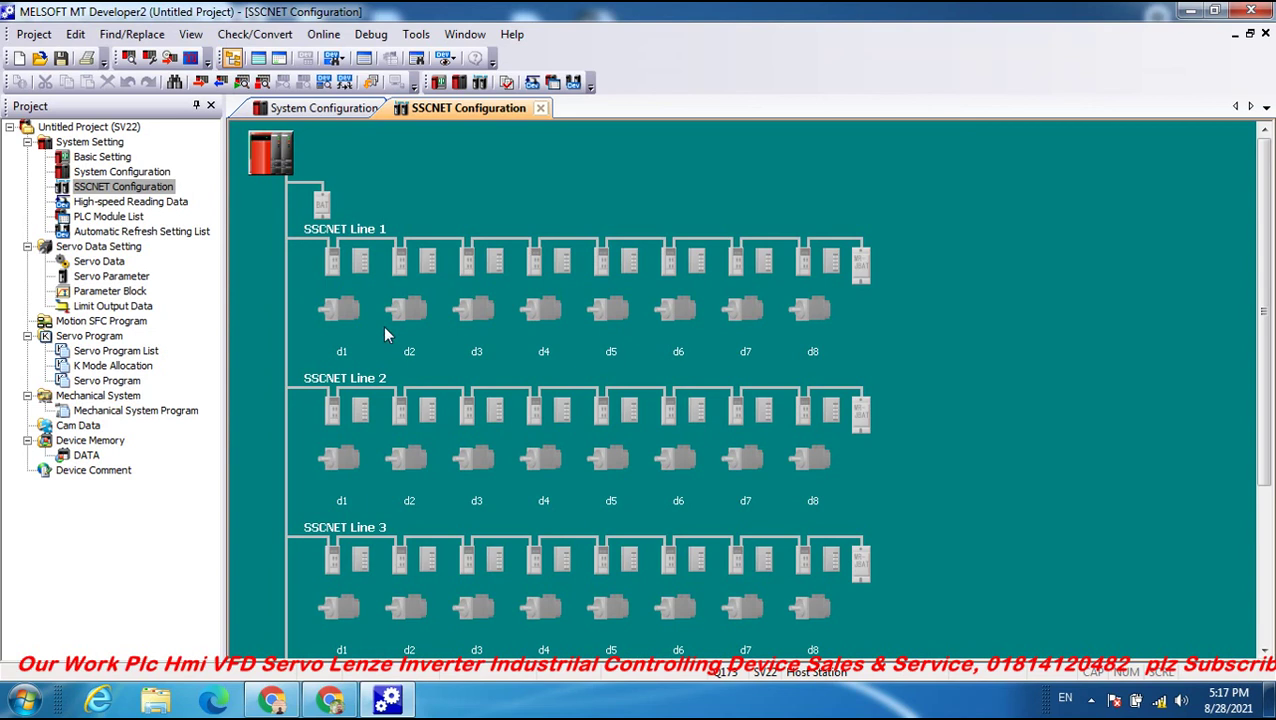